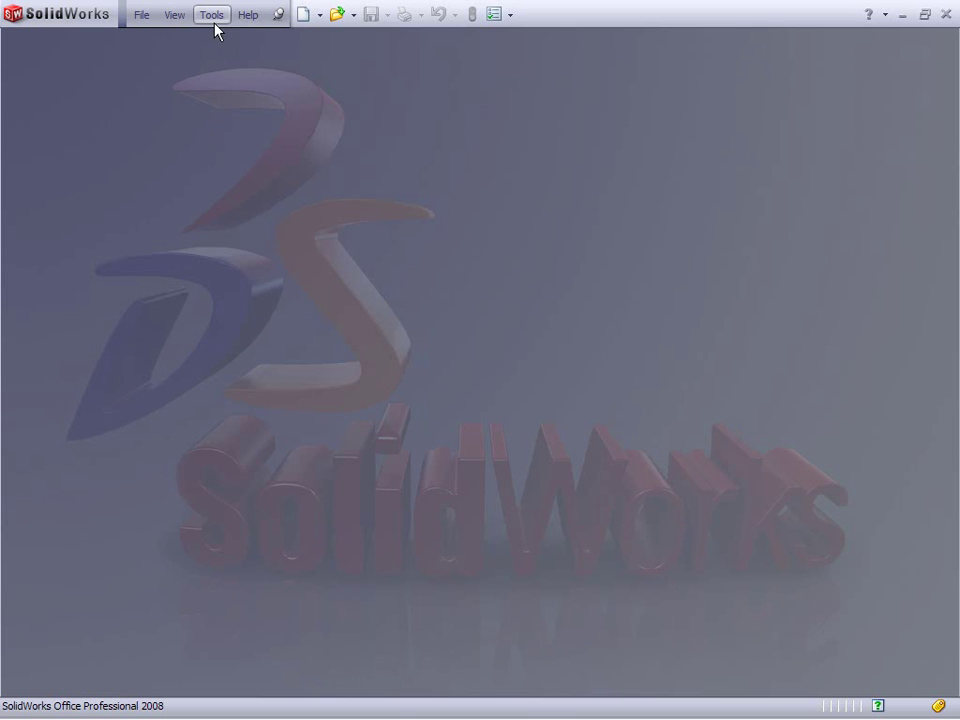
- Create a new DriveWorksXpress database named MobileGantryExample in the DriveWorksXpressMobileGantryFiles folder
click(228, 80)
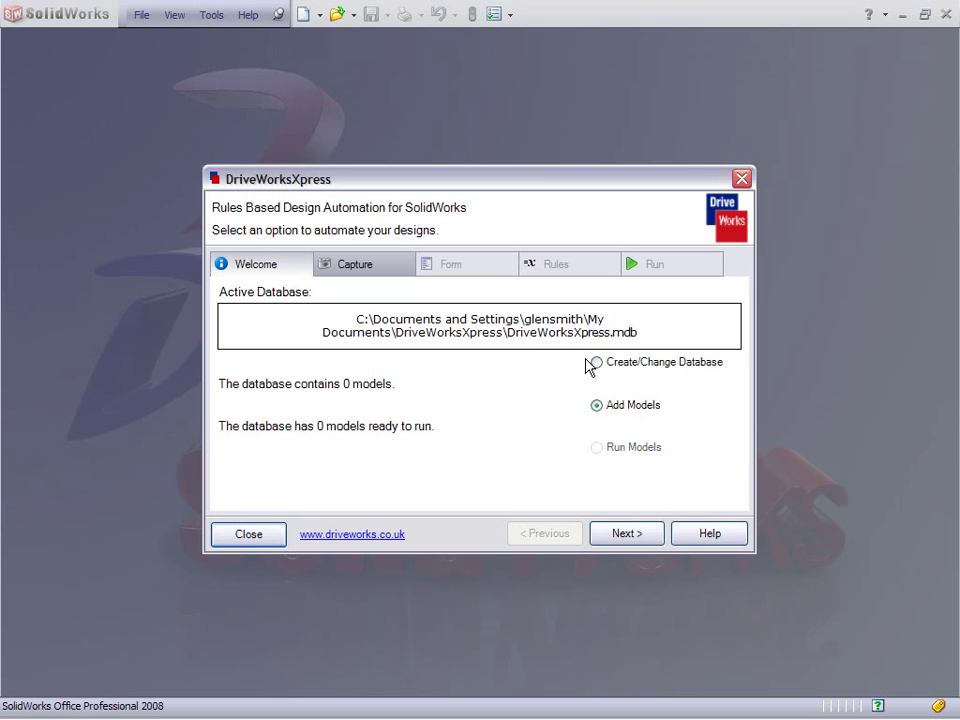
click(595, 405)
click(597, 373)
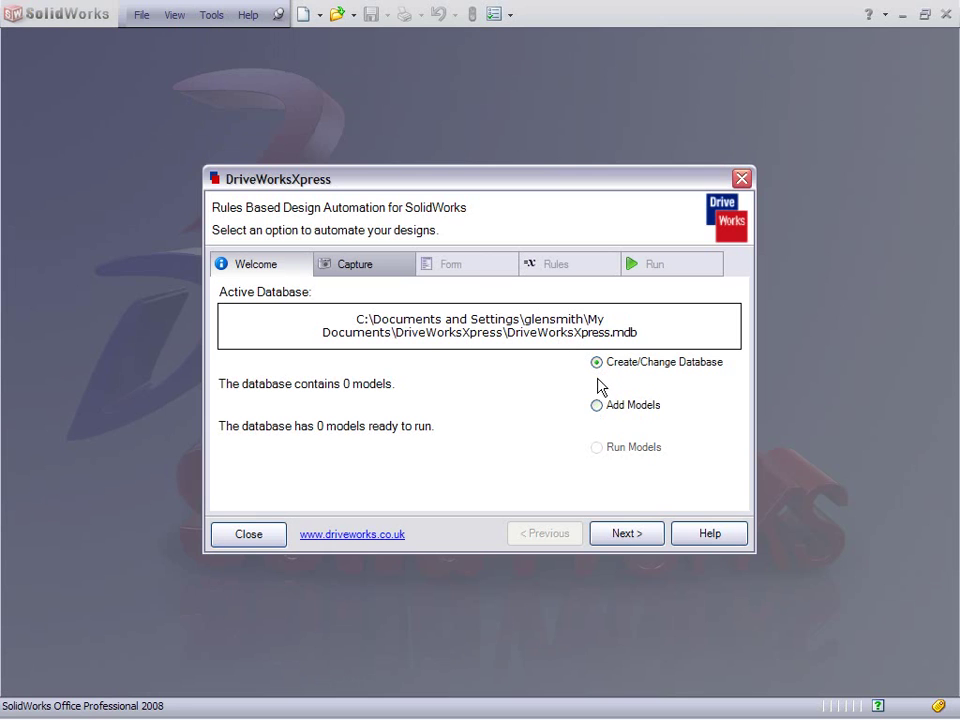
click(639, 531)
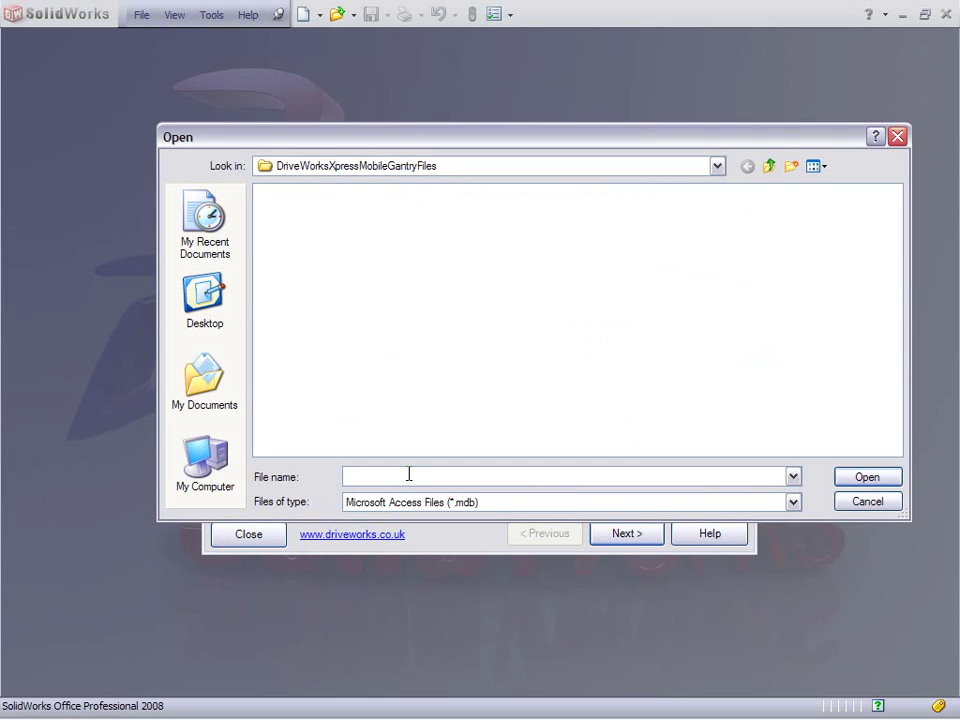
text(Mob)
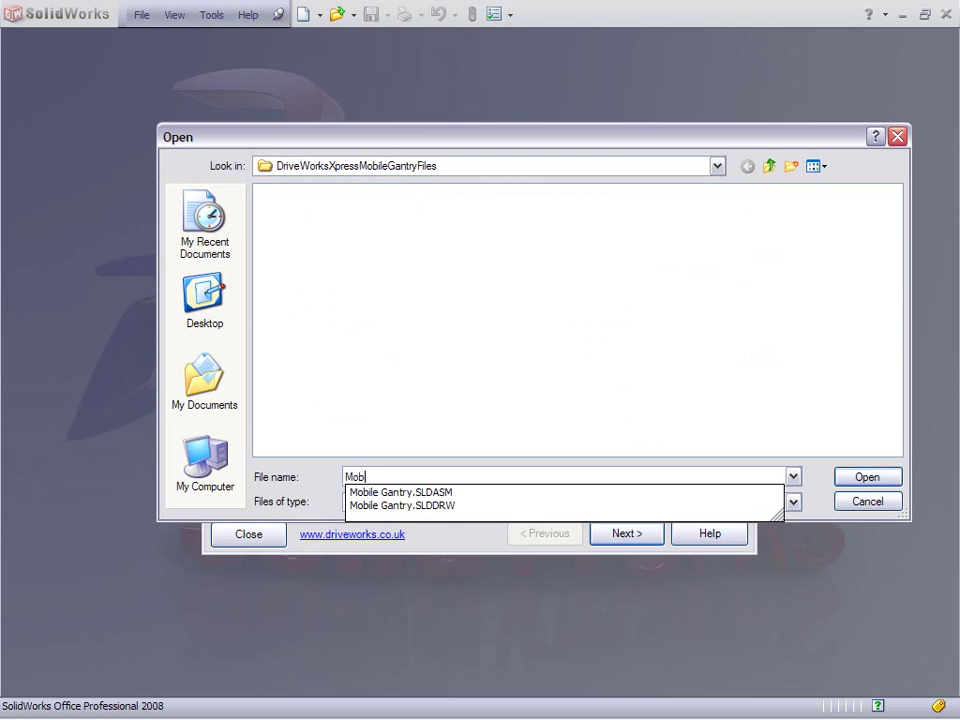
text(ileG)
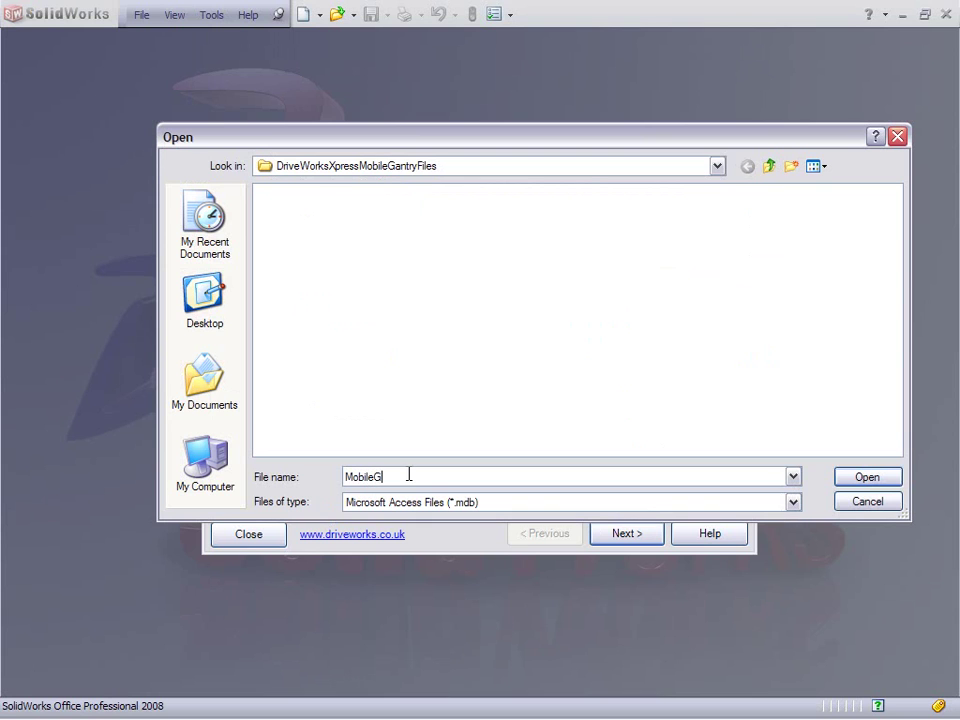
text(antryExample)
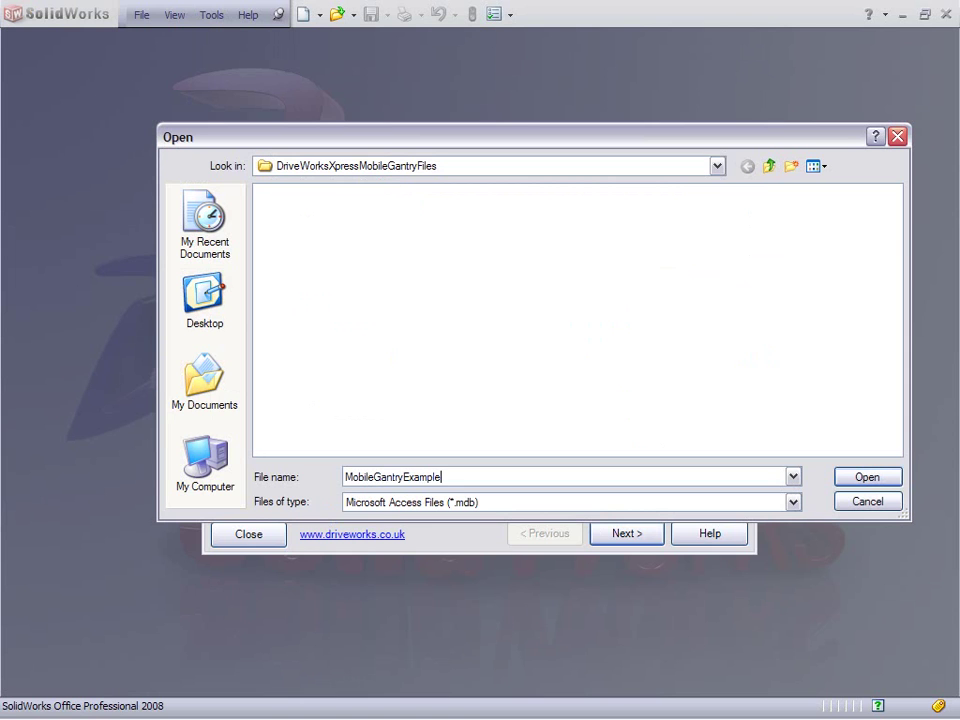
click(882, 481)
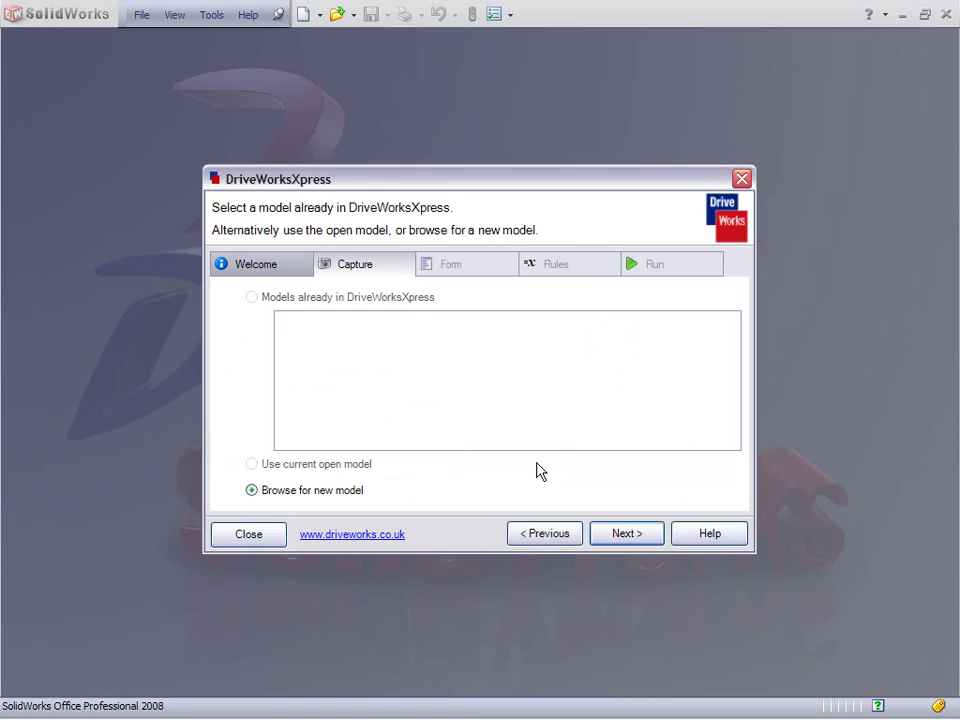
- Load Mobile Gantry.SLDASM as the model and tick Leg and Universal Beam for control
click(642, 535)
click(319, 196)
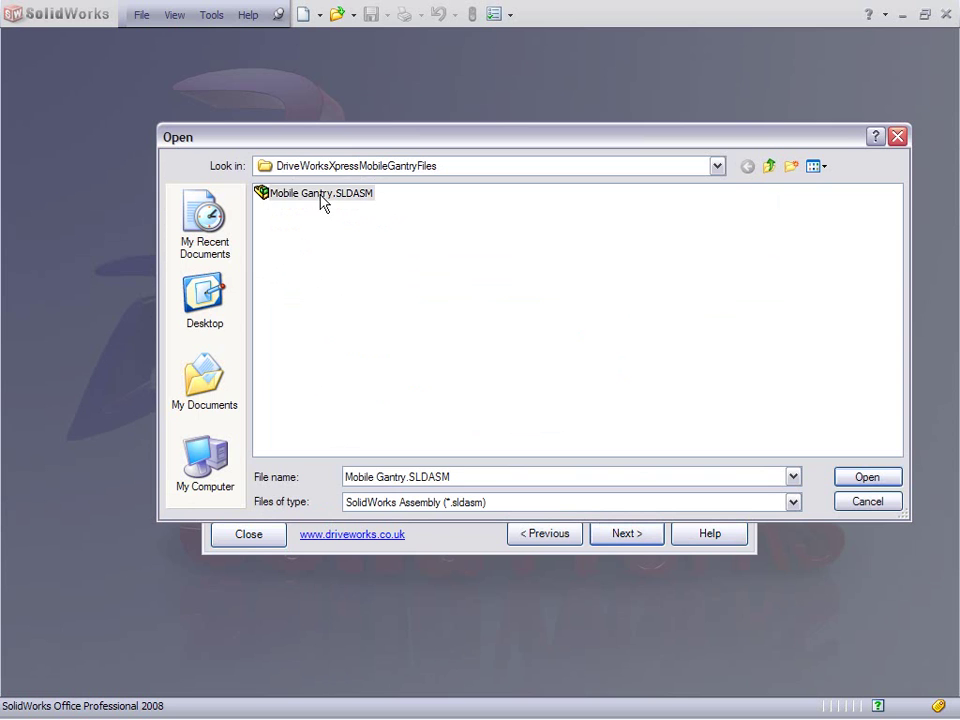
click(864, 478)
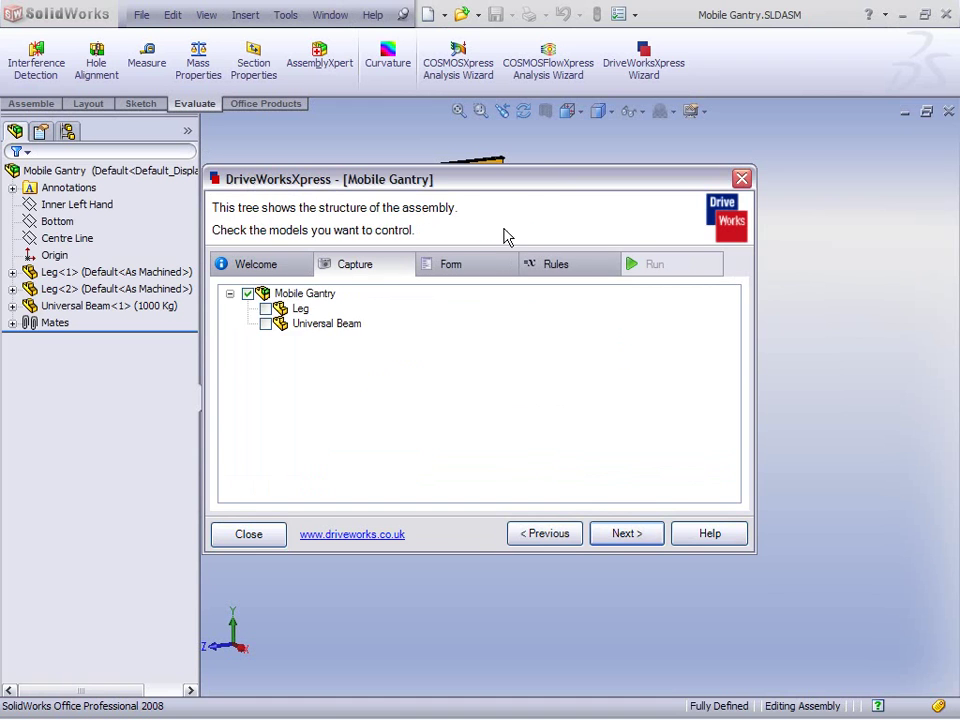
drag(506, 184, 709, 324)
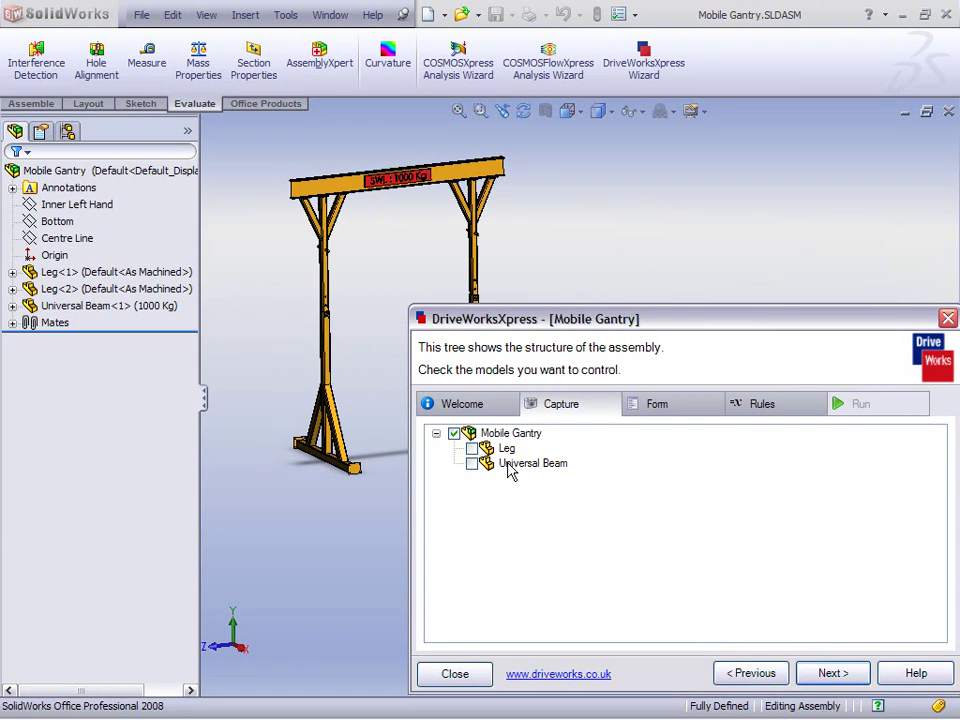
click(471, 449)
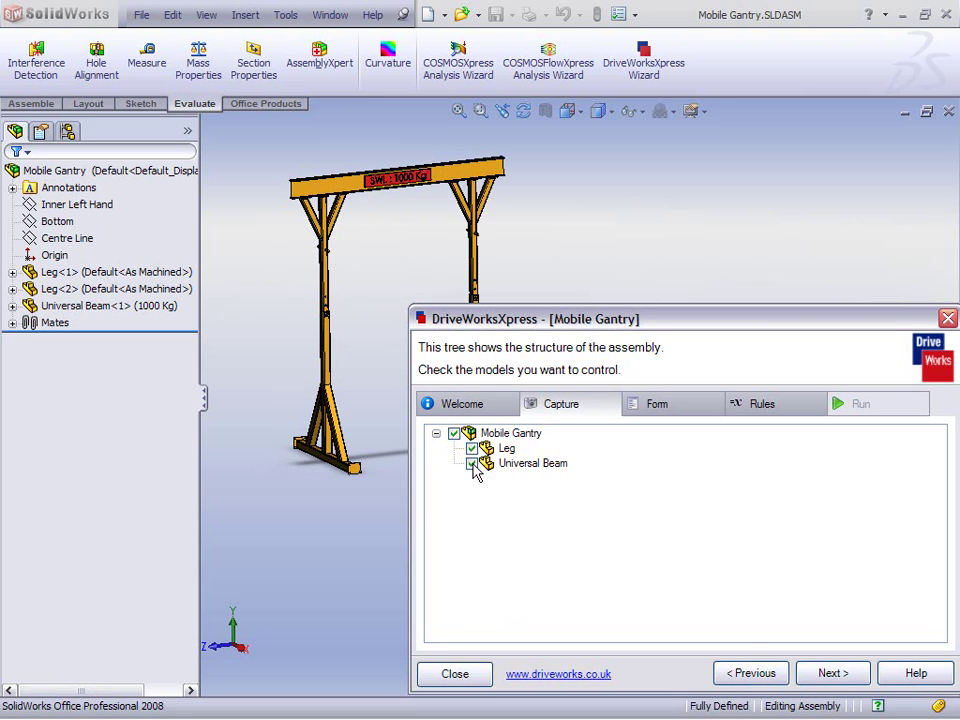
click(823, 681)
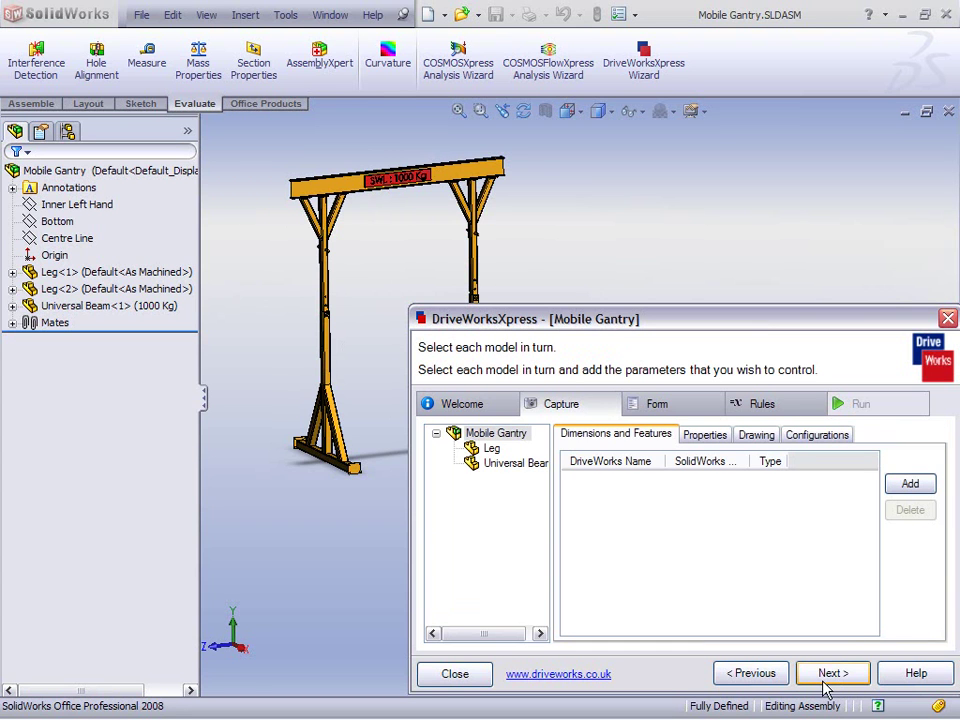
- Capture the Universal Beam's 1800 Right End dimension as Beam Length
click(510, 466)
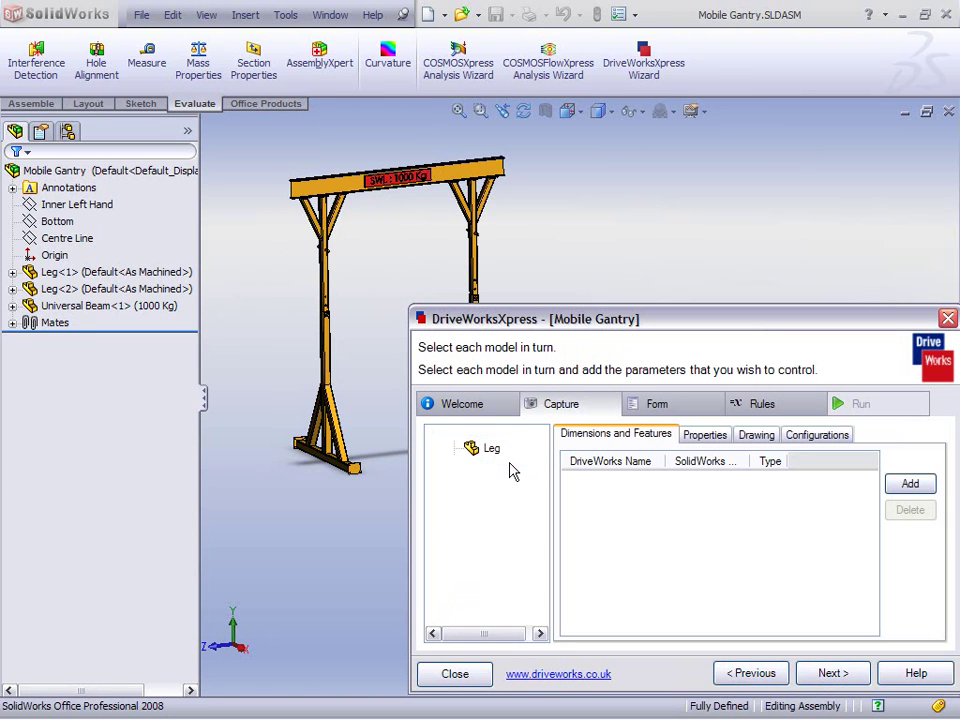
click(907, 485)
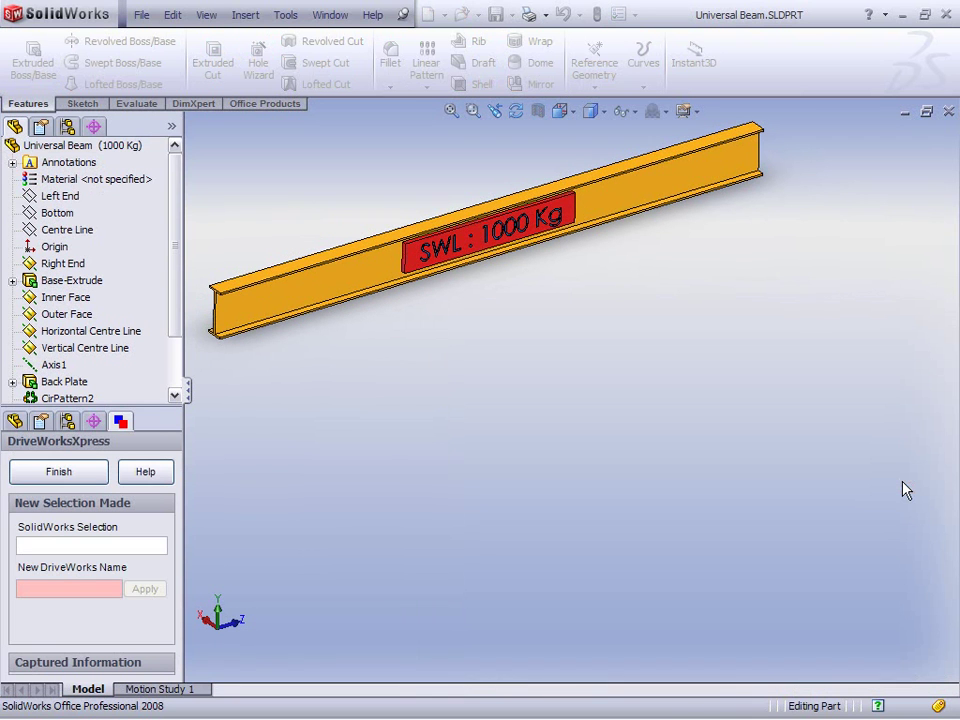
click(62, 264)
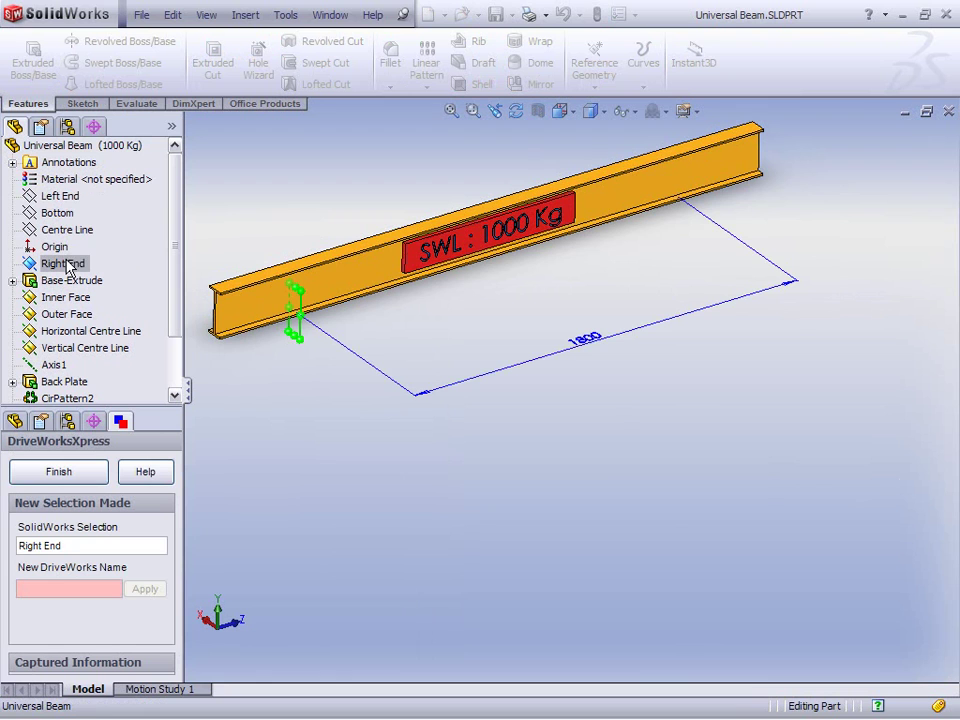
click(588, 345)
click(70, 590)
text(Bea)
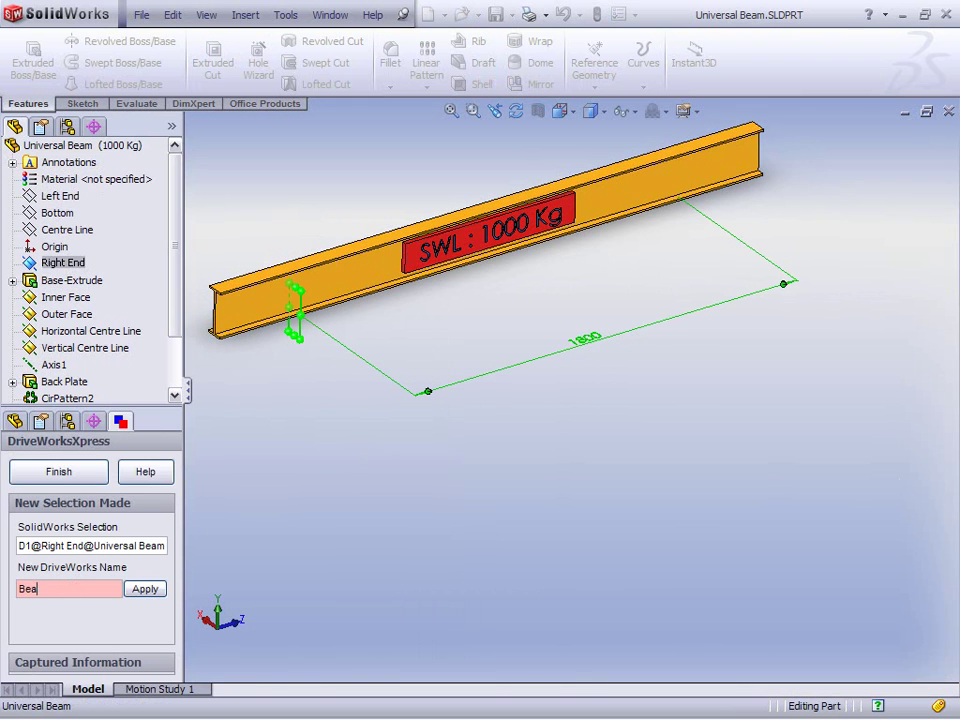
text(m Length)
click(145, 590)
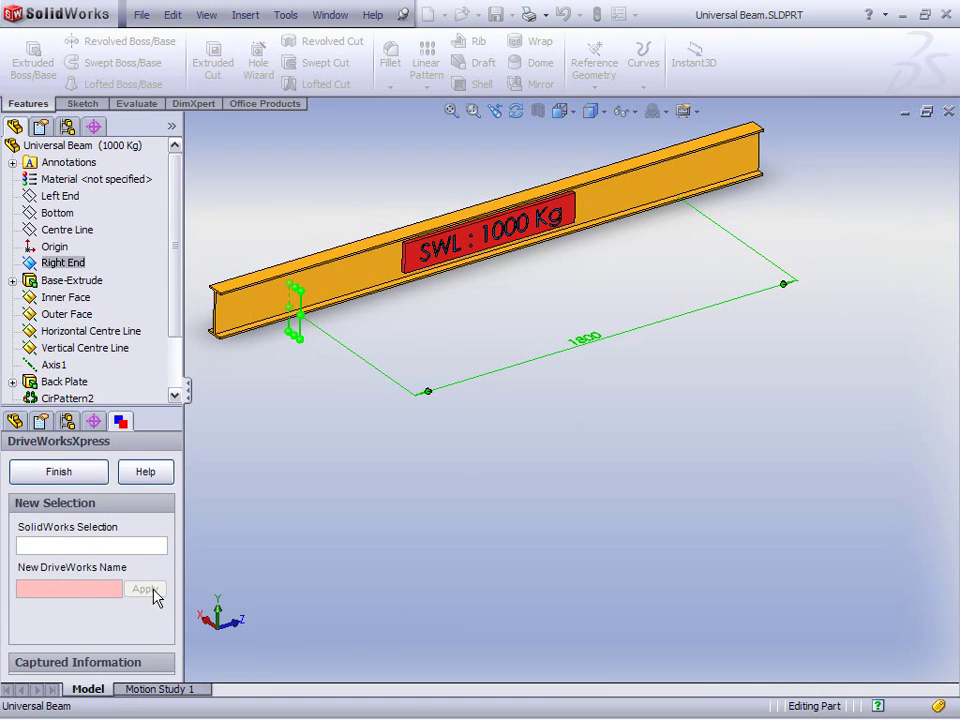
- Capture the beam's Sketch1 profile height dimension as Beam Height and finish capturing
click(12, 282)
click(76, 297)
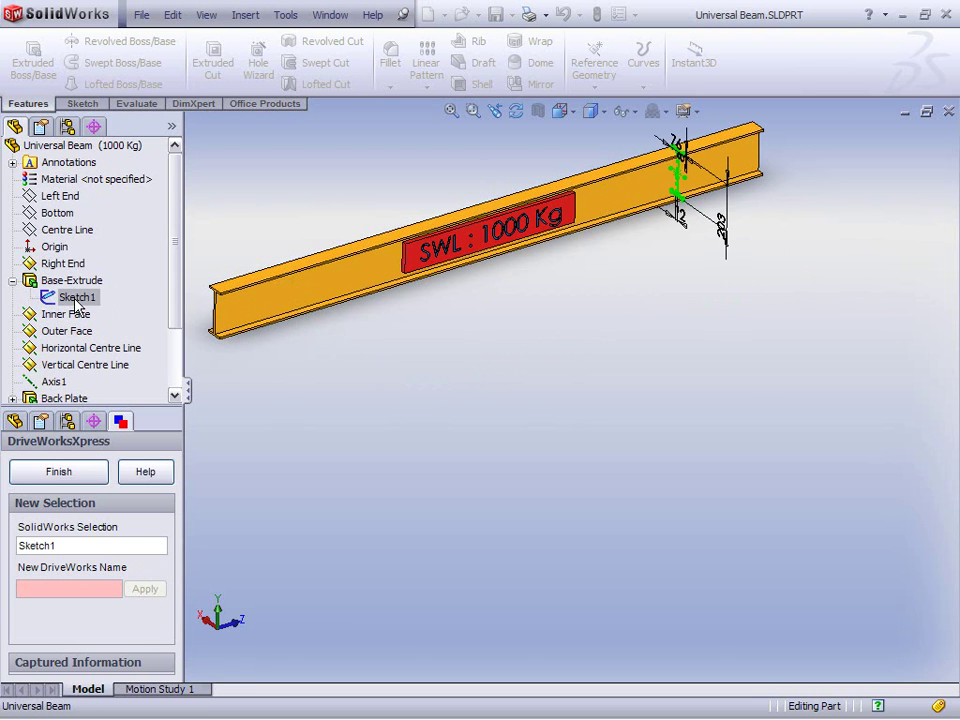
click(721, 232)
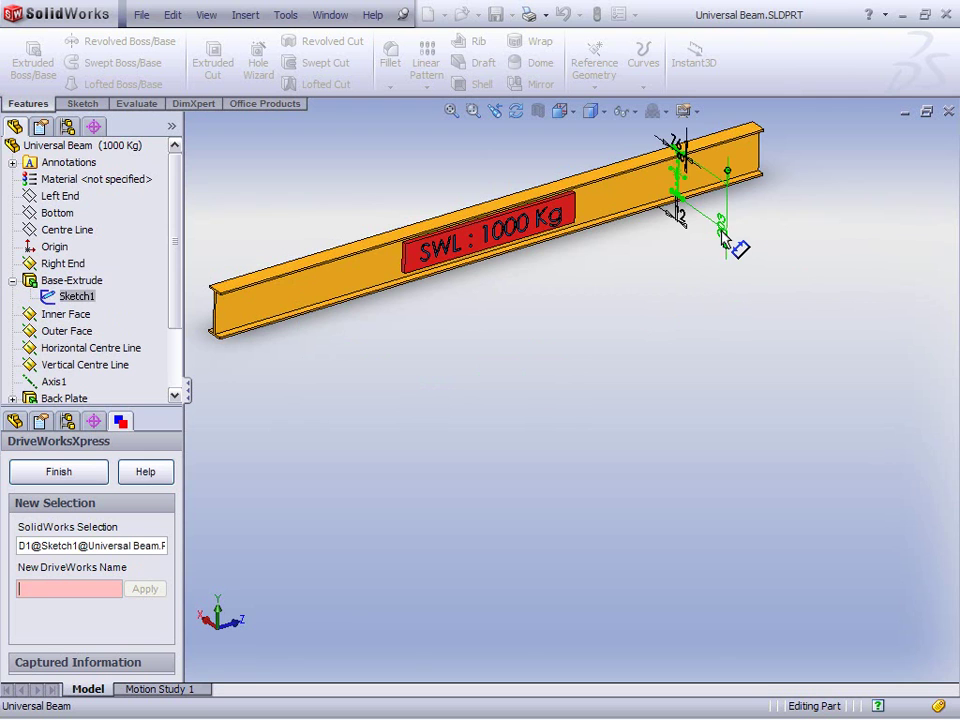
click(45, 588)
text(Beam )
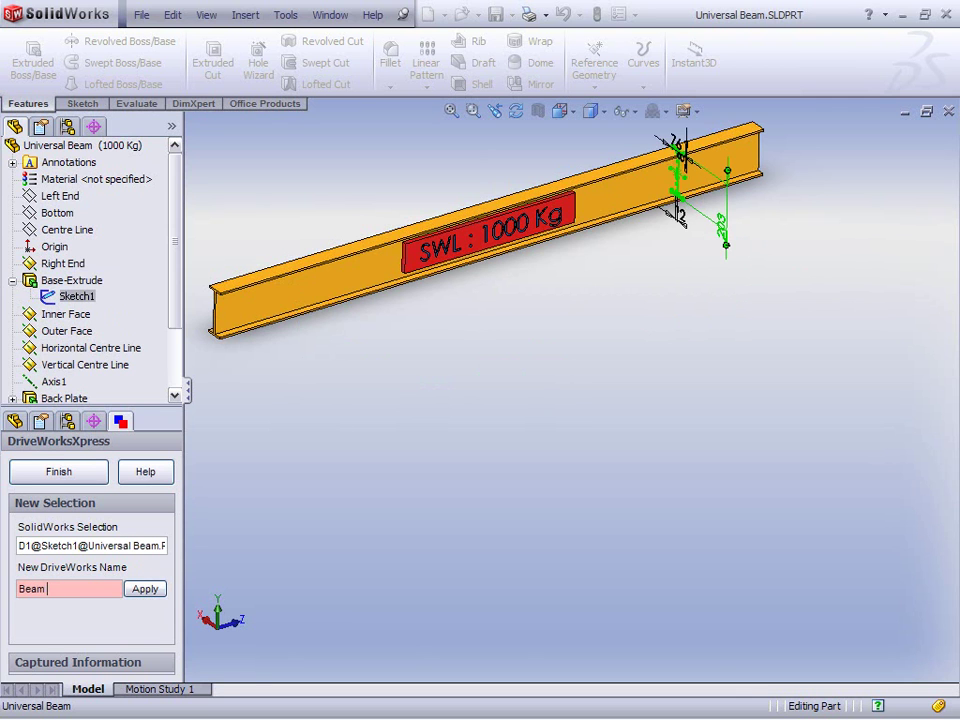
text(Height)
click(145, 589)
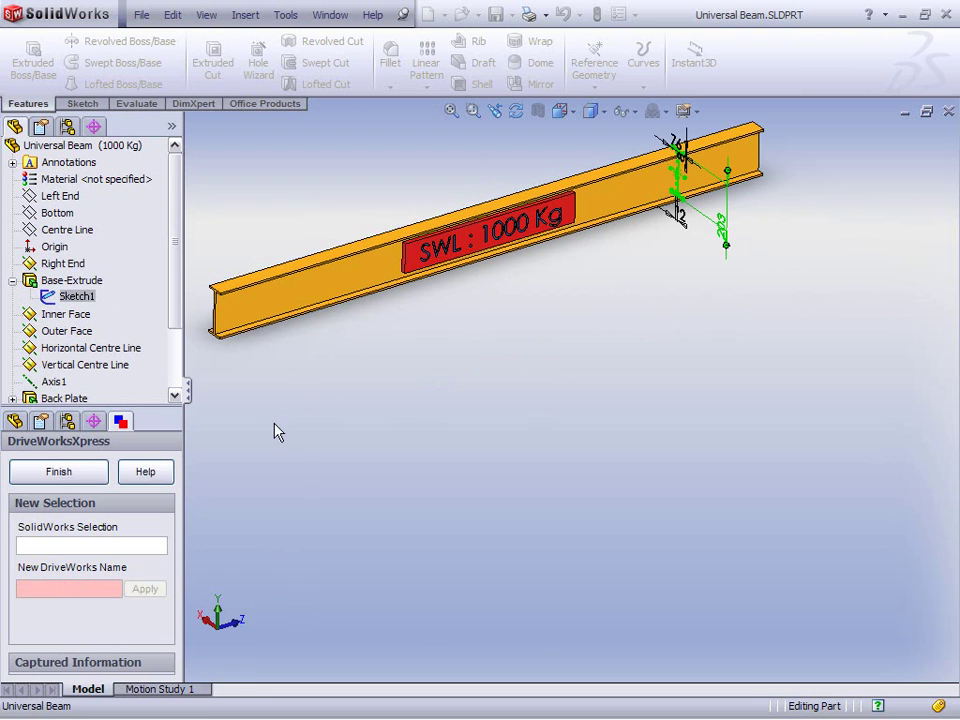
click(102, 472)
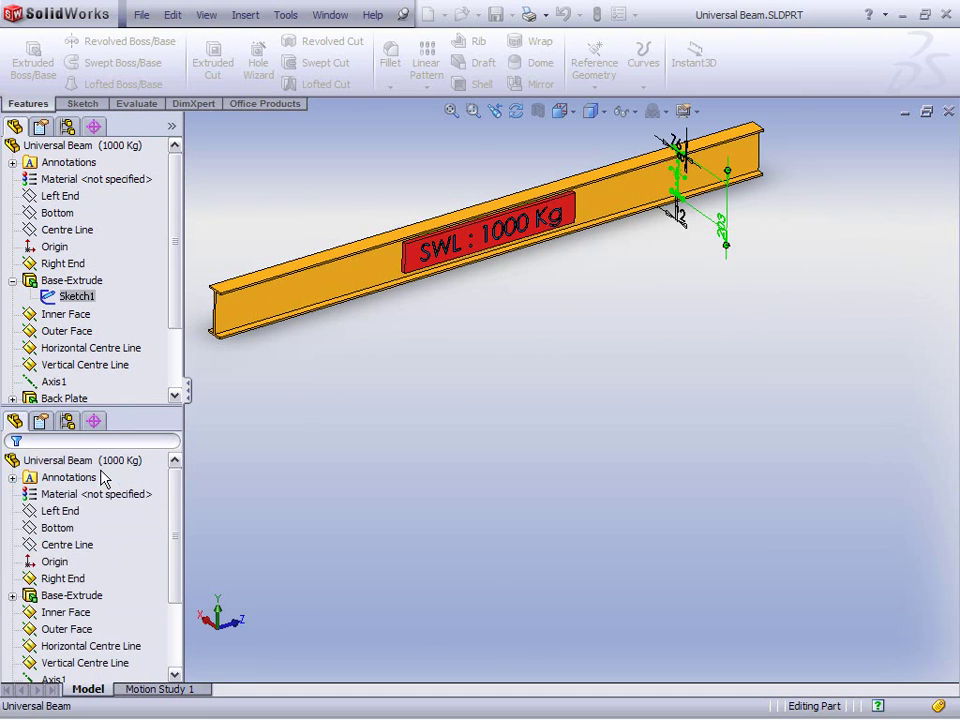
drag(435, 190, 643, 311)
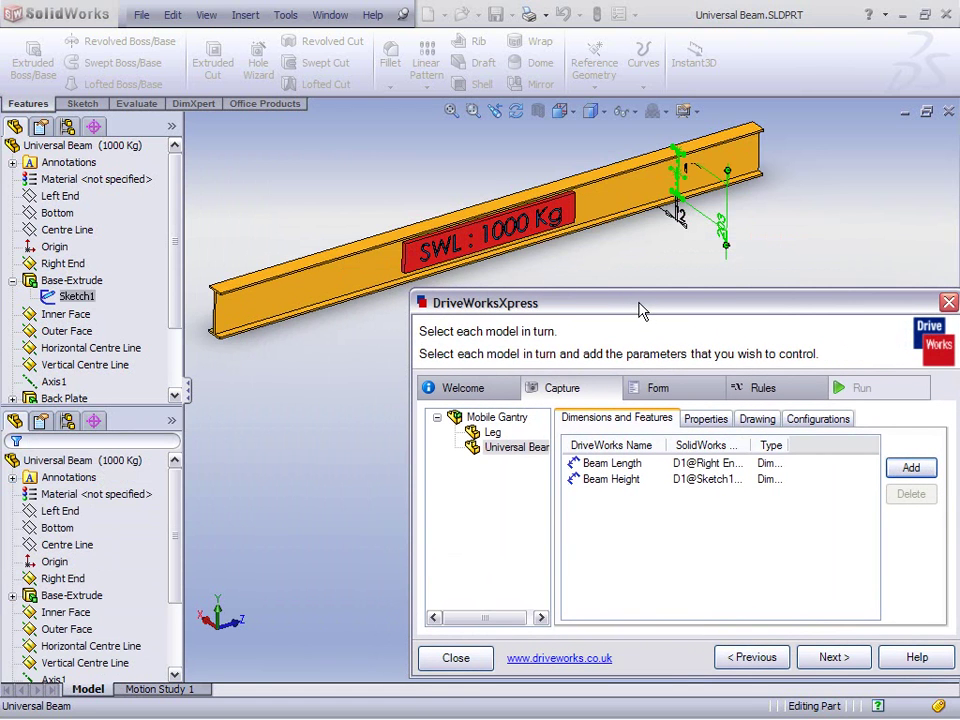
- Capture the Leg's 3000 height as Leg Height and its 400 dimension as Minimum Overlap
click(494, 432)
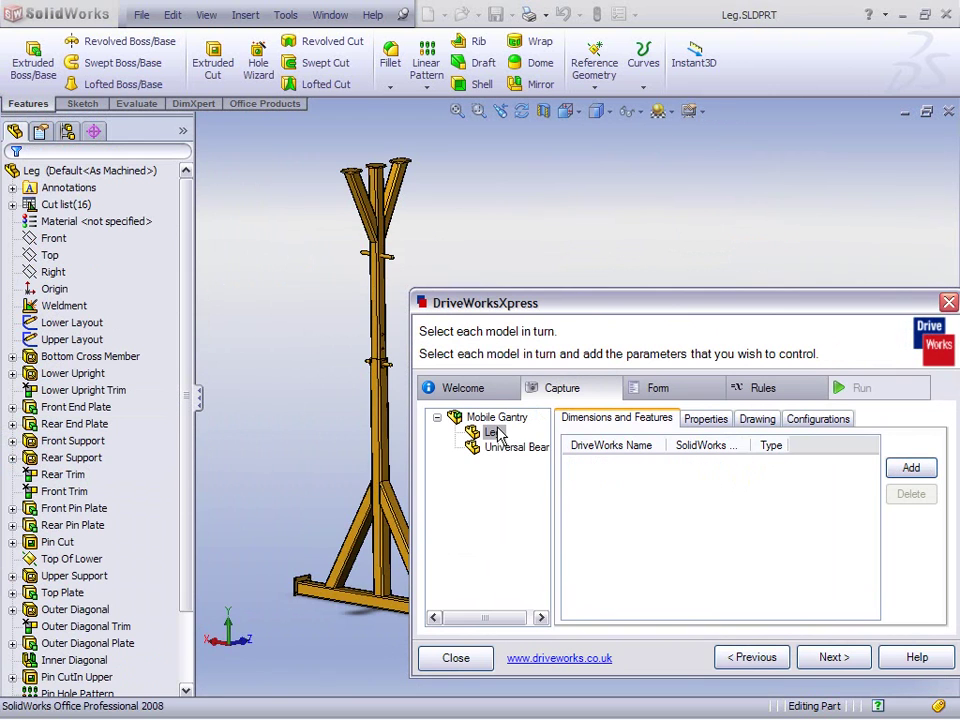
click(908, 468)
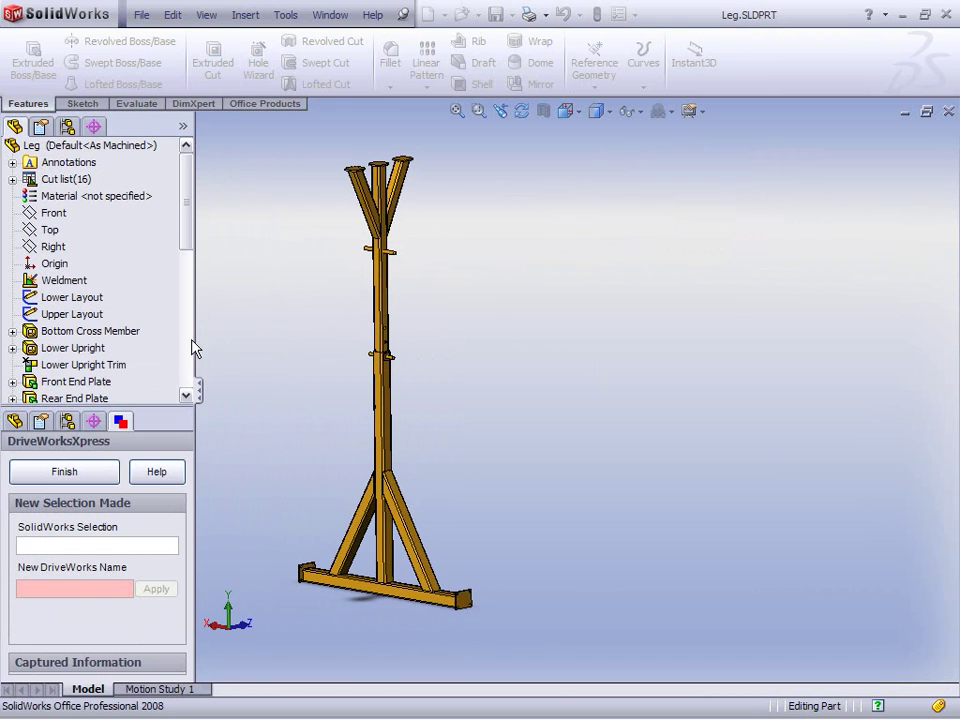
click(79, 298)
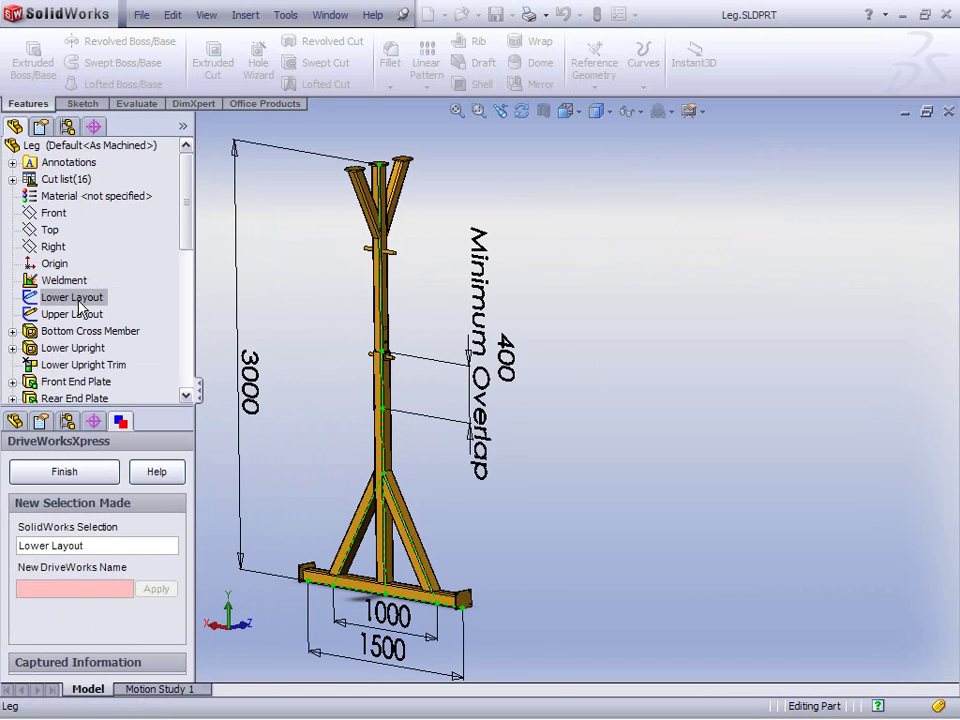
click(255, 383)
click(87, 584)
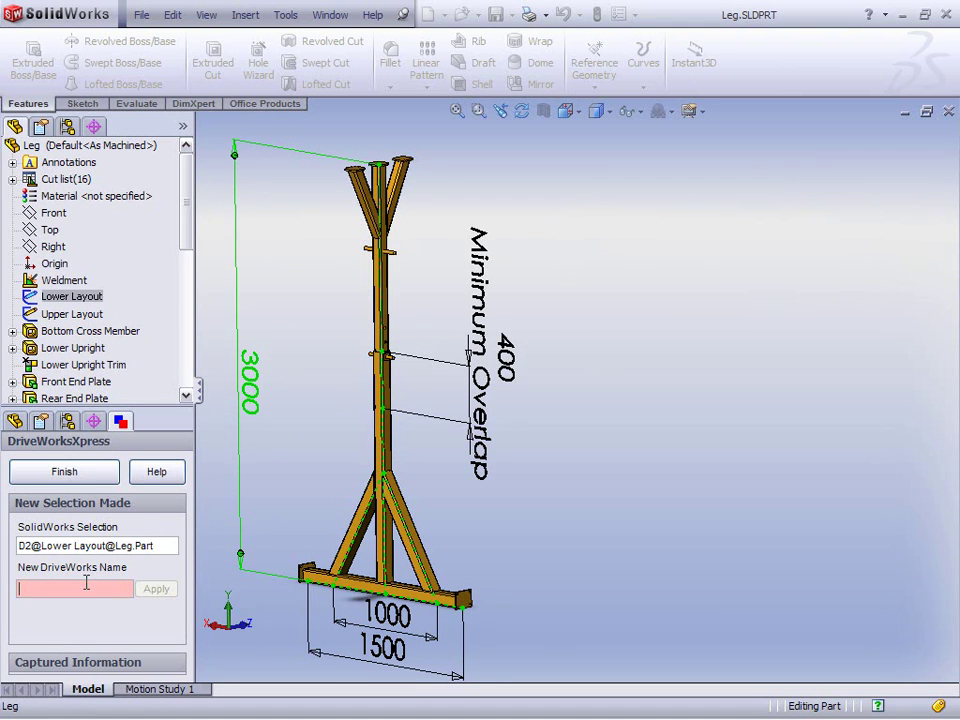
text(Leg Height)
click(155, 590)
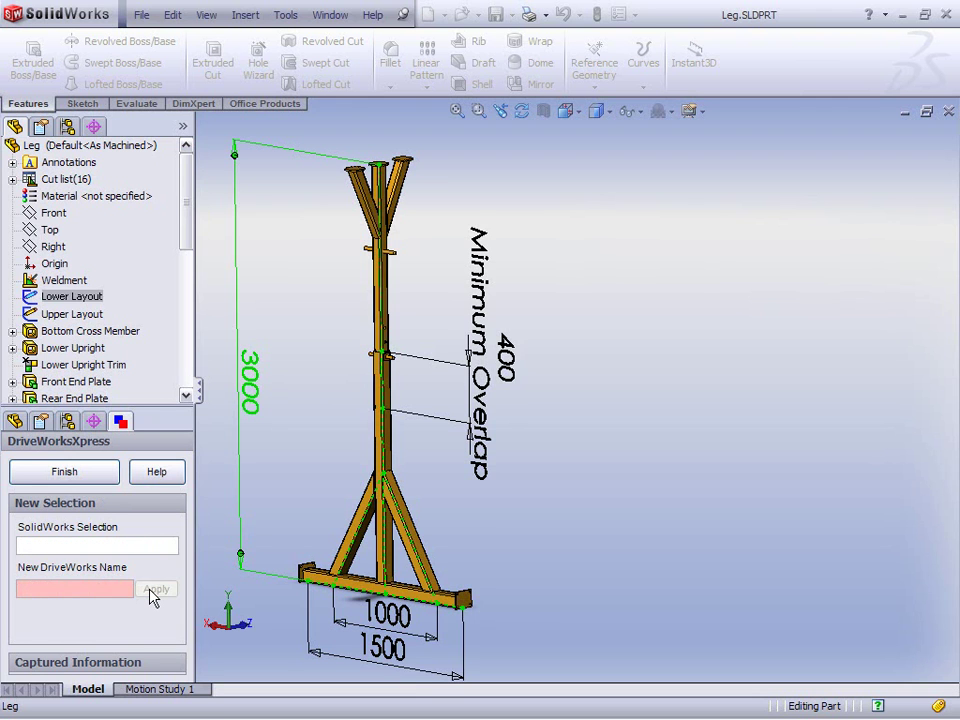
click(488, 395)
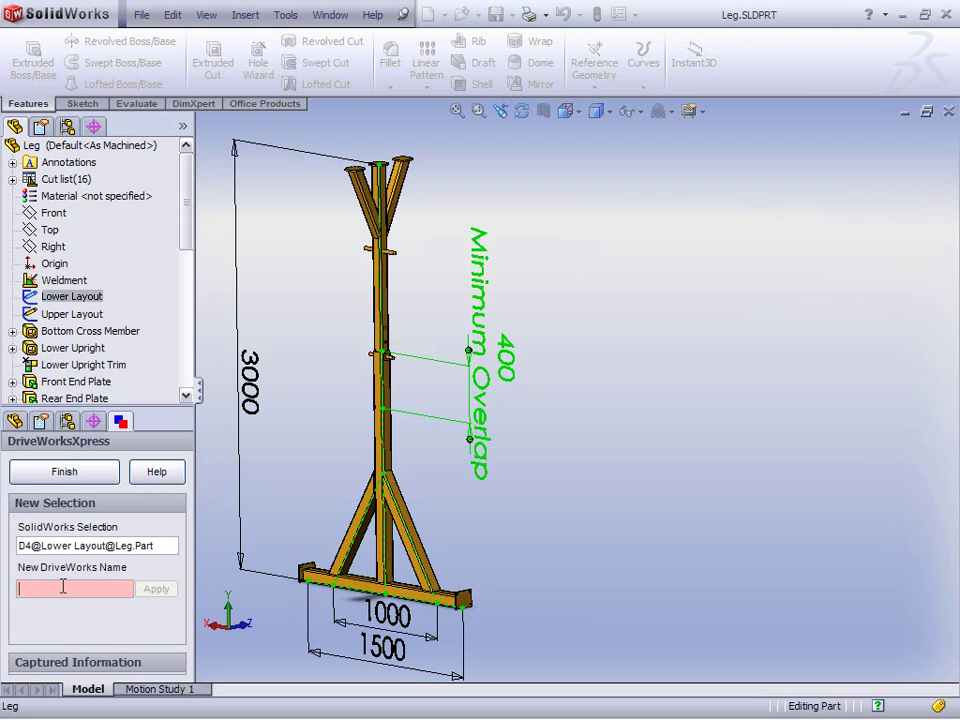
text(Minim)
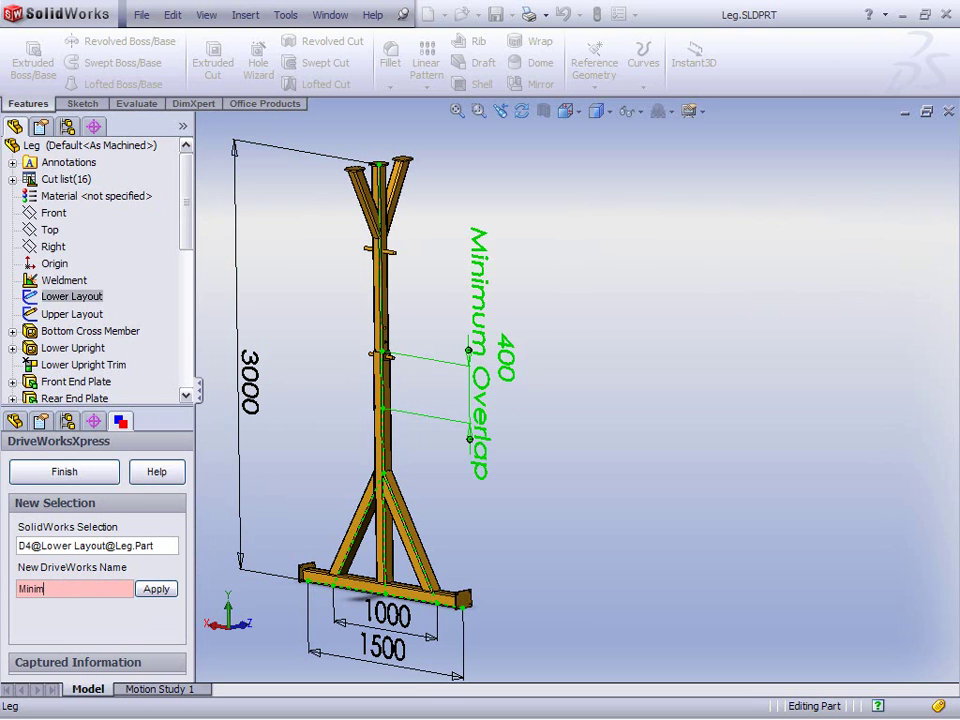
text(um Overlap)
click(155, 590)
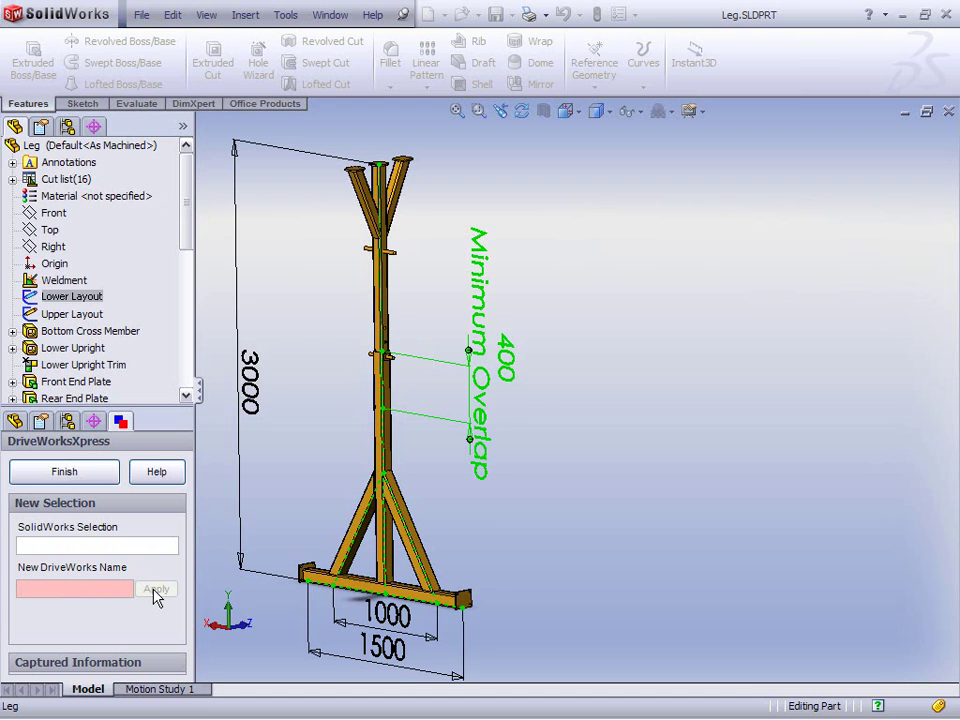
- Capture the Leg's Inner Diagonal feature under the name Inner Diagonal and finish
drag(189, 208, 189, 339)
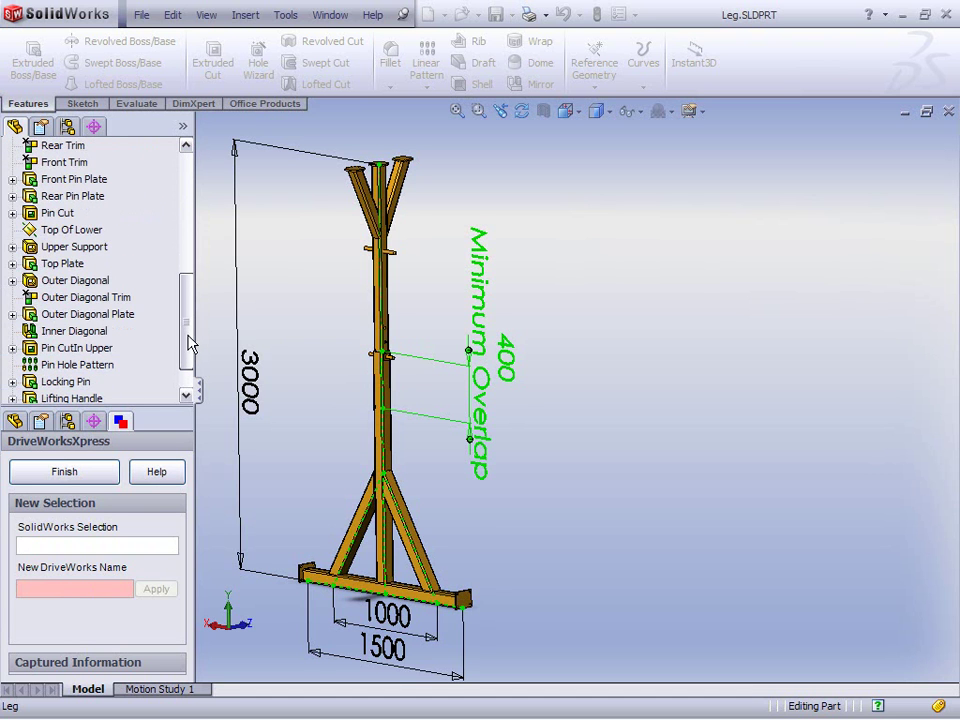
click(95, 340)
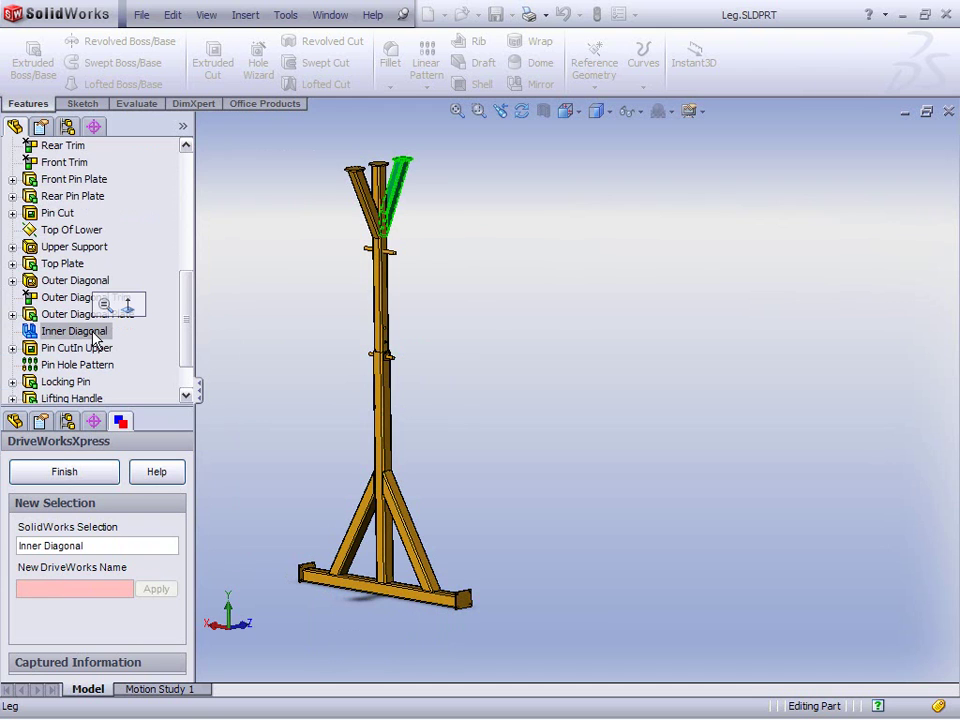
drag(94, 545, 18, 548)
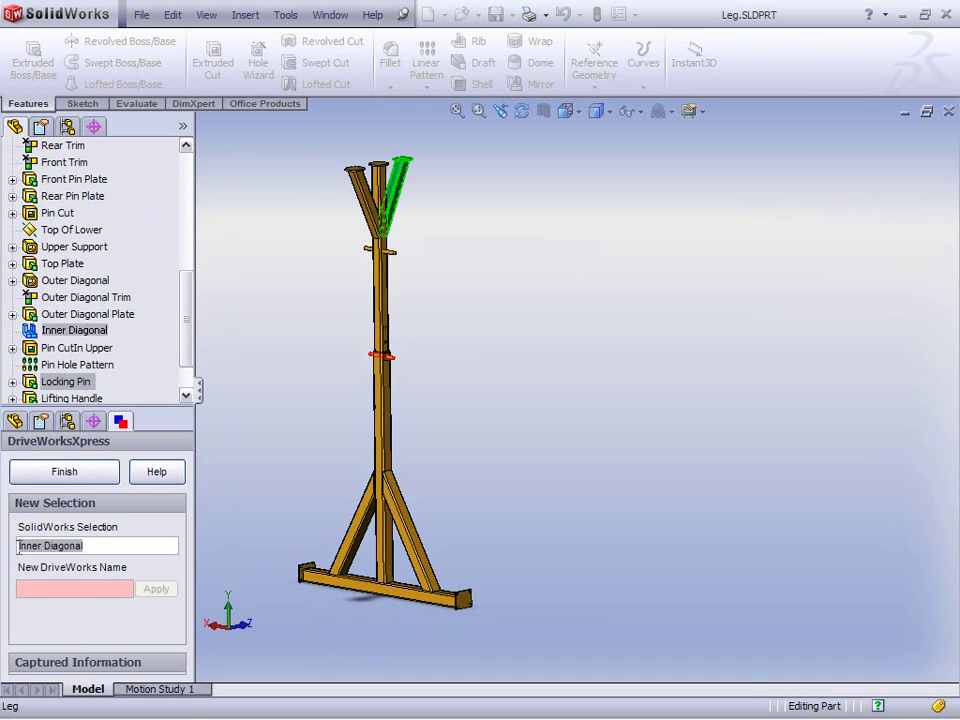
right_click(19, 546)
click(52, 597)
right_click(41, 589)
click(62, 655)
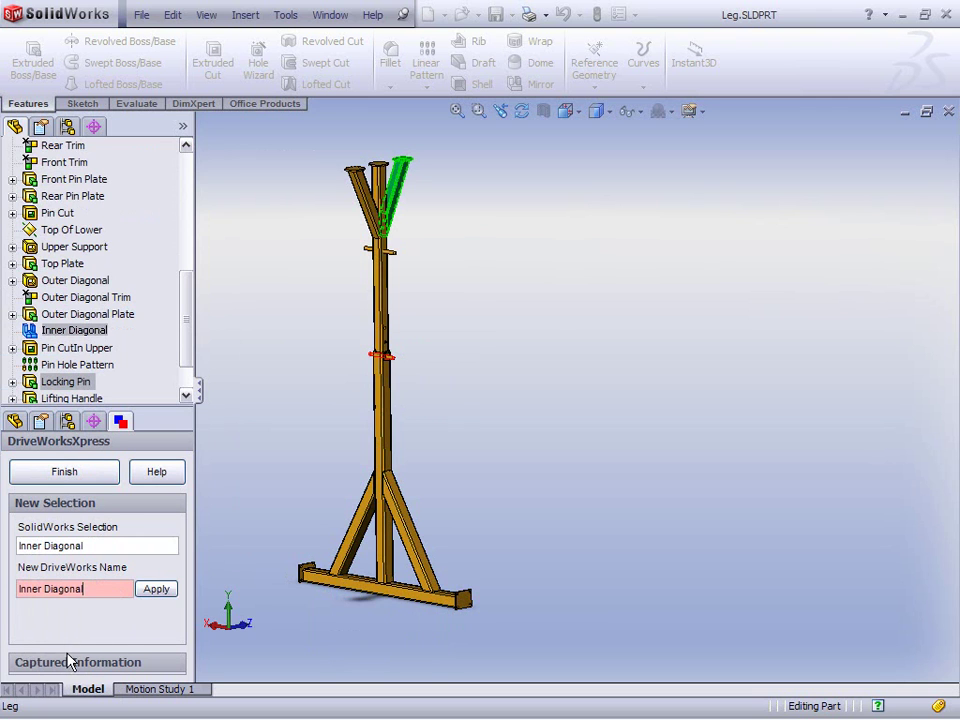
click(168, 591)
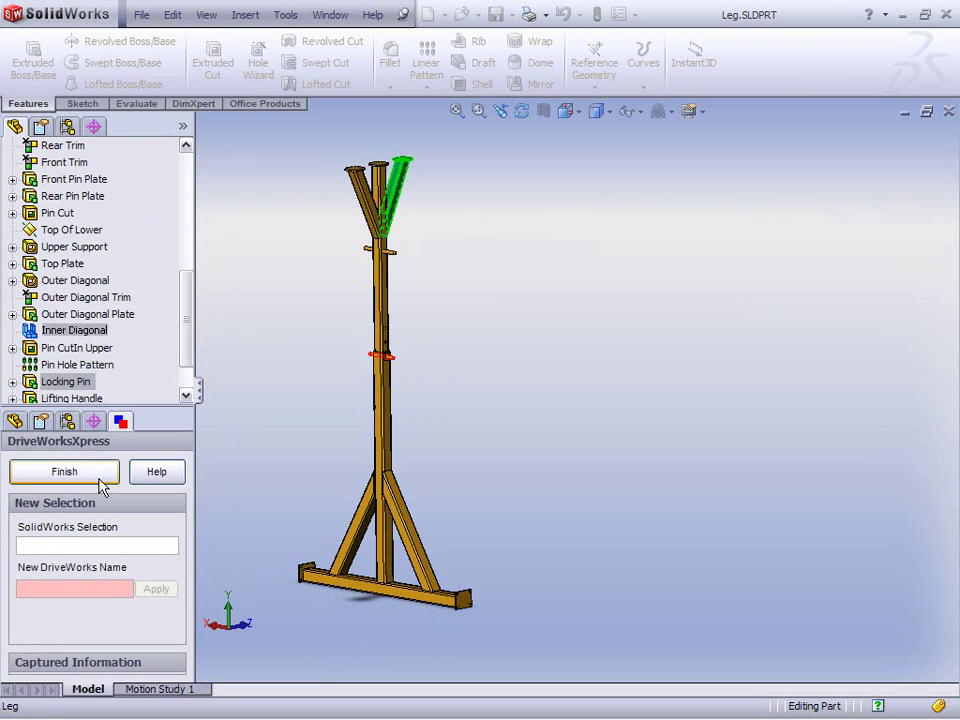
click(64, 471)
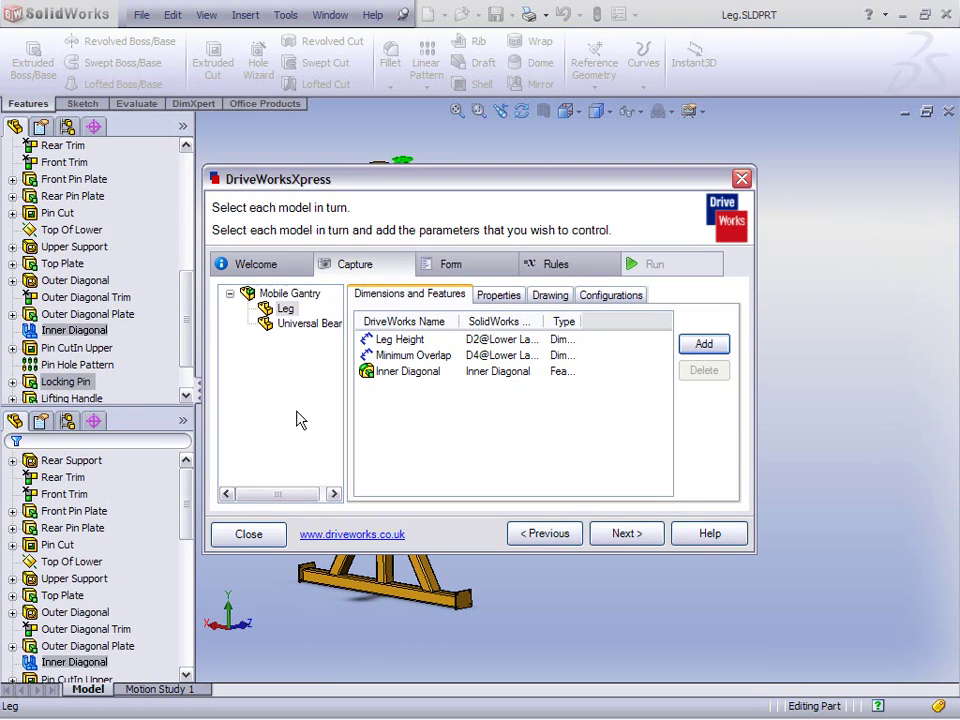
click(296, 293)
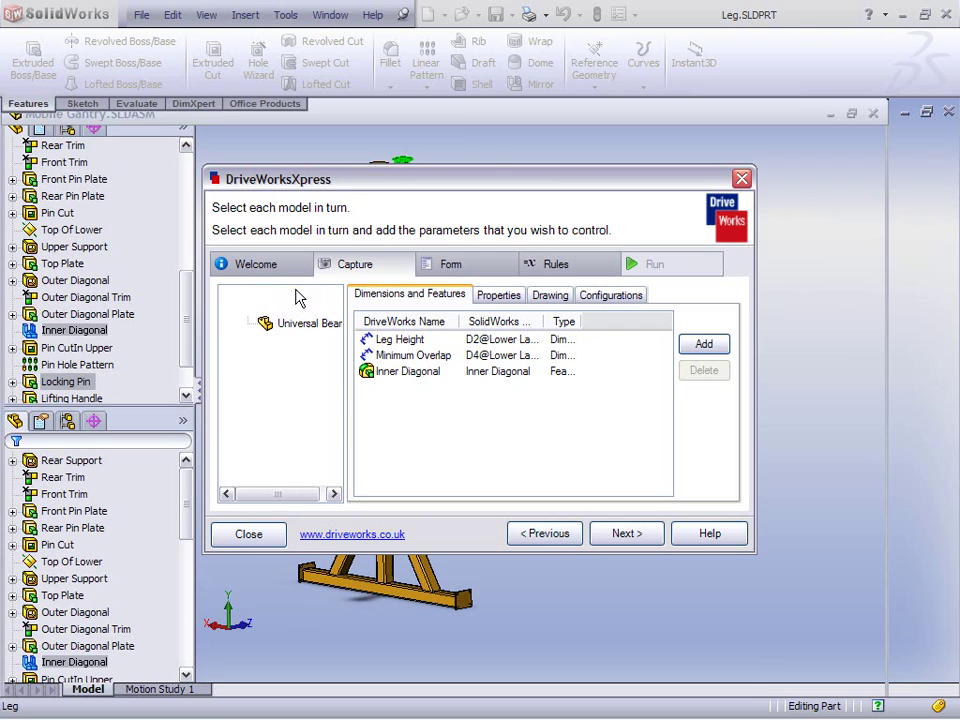
- Capture Drawn By, then Safe Working Load and Project, as Mobile Gantry's controlled properties
click(500, 296)
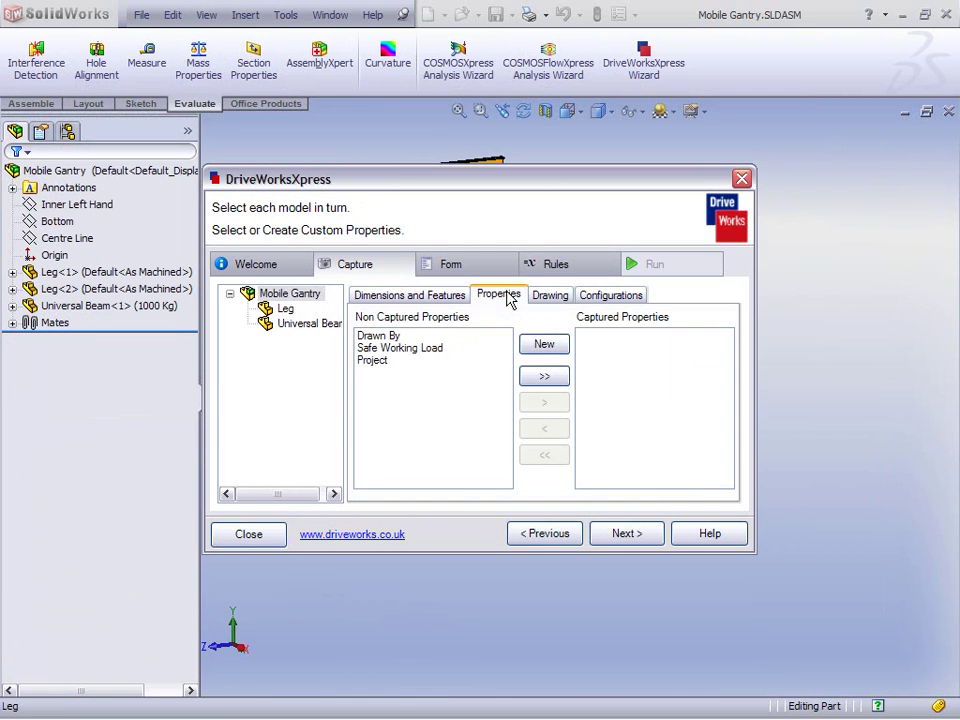
click(376, 336)
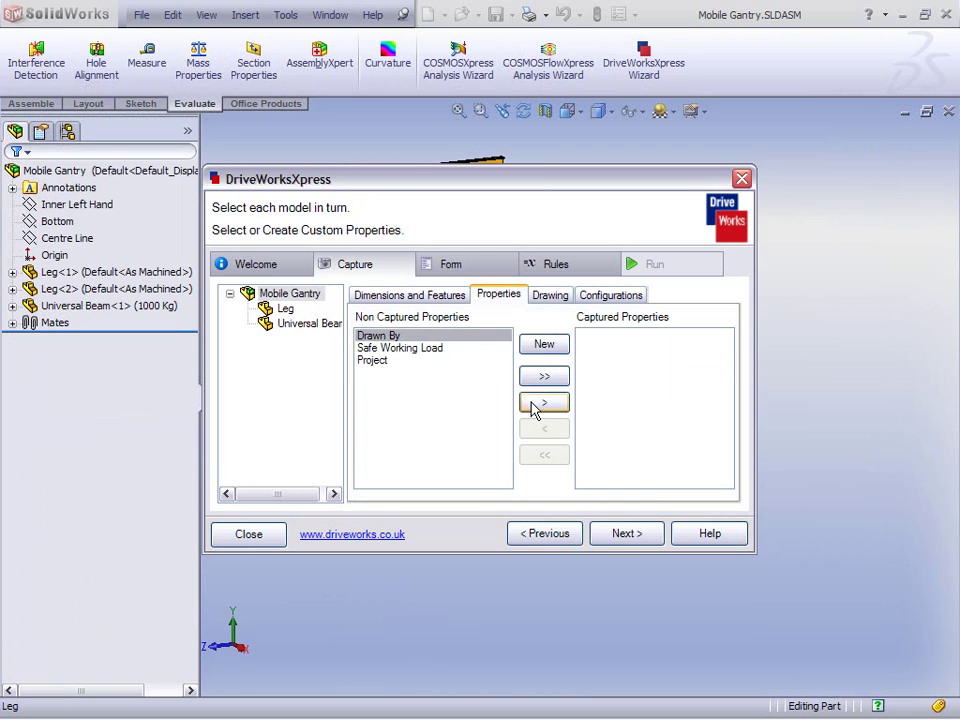
click(540, 404)
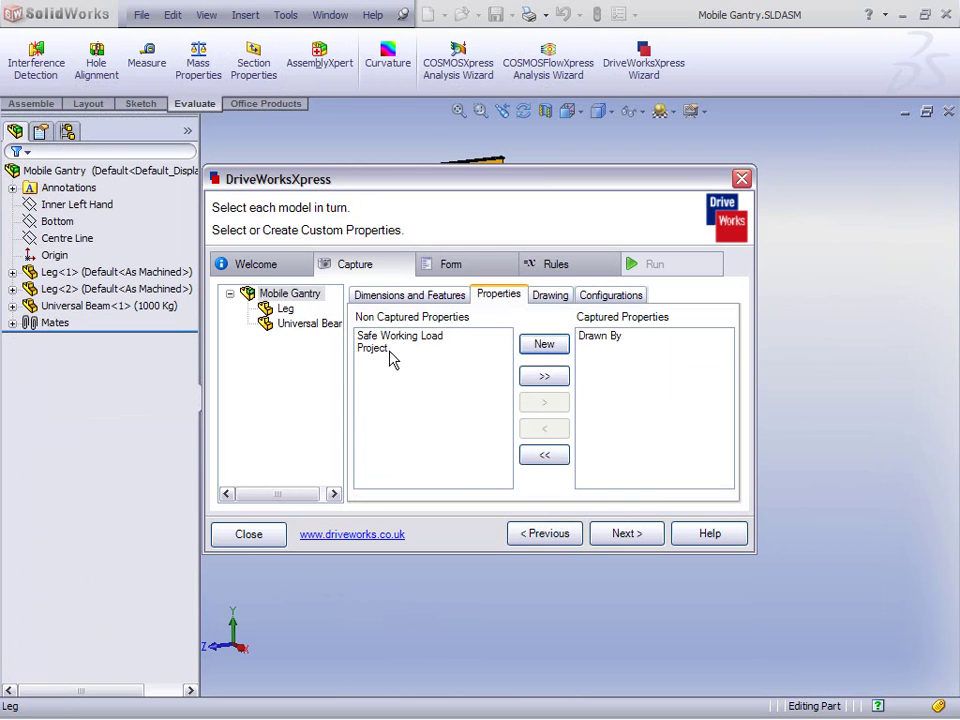
click(542, 377)
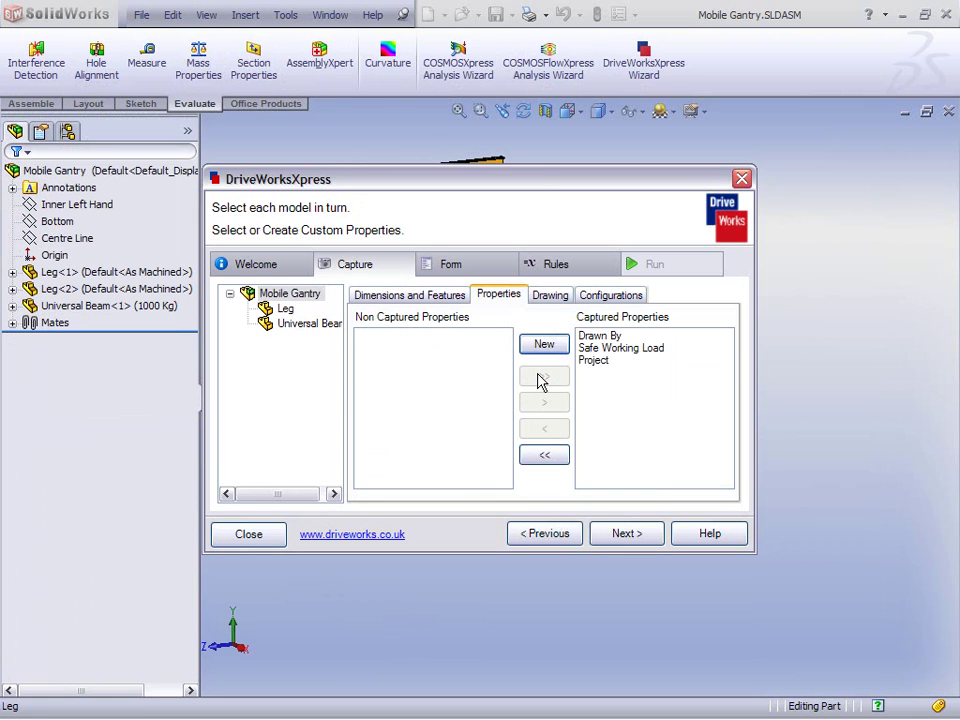
click(558, 300)
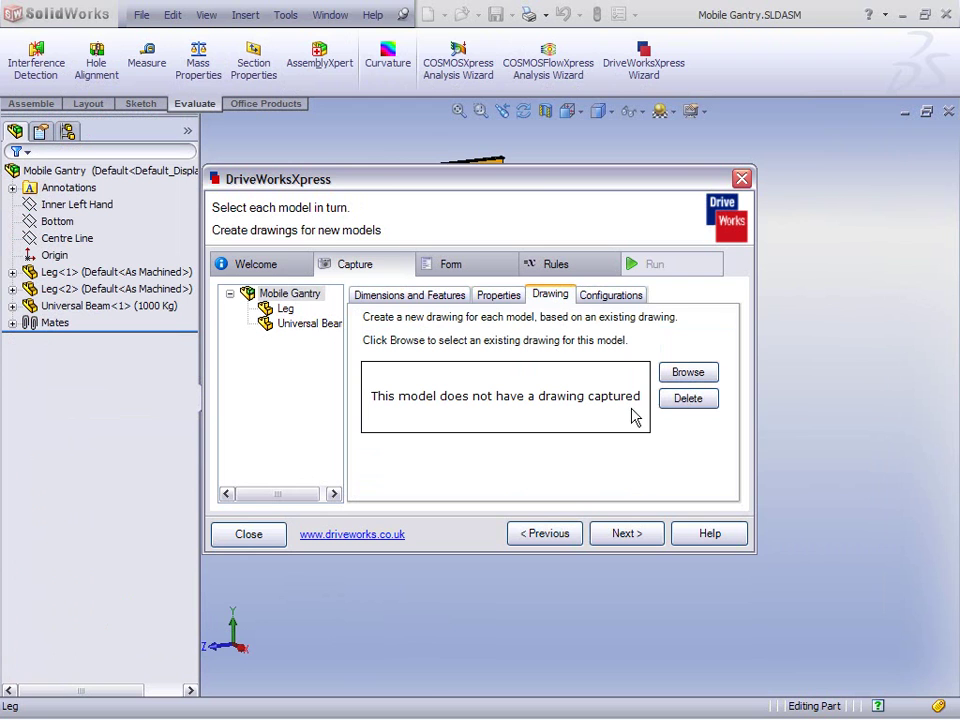
- Assign Mobile Gantry.SLDDRW, Leg.SLDDRW and Universal Beam.SLDDRW as each model's drawing
click(688, 372)
click(305, 211)
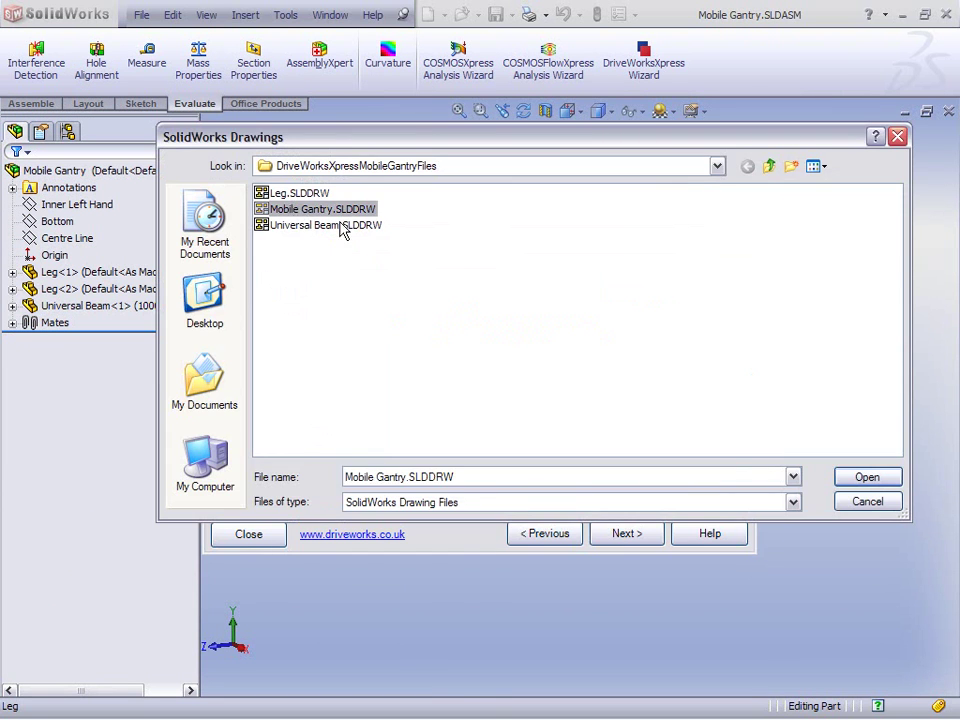
click(866, 478)
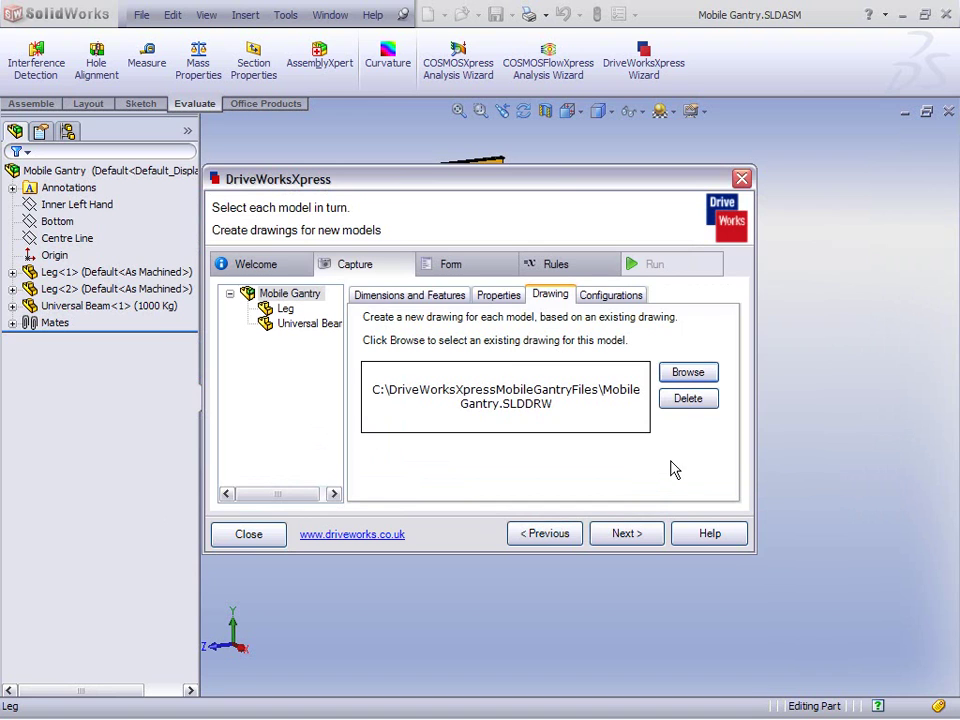
click(284, 310)
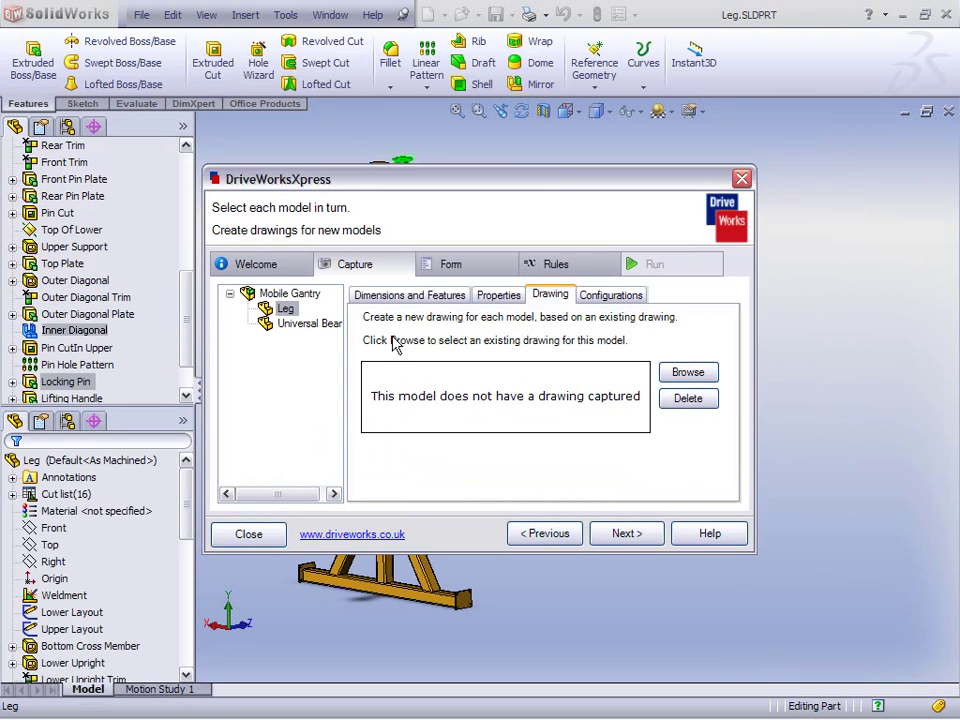
click(688, 374)
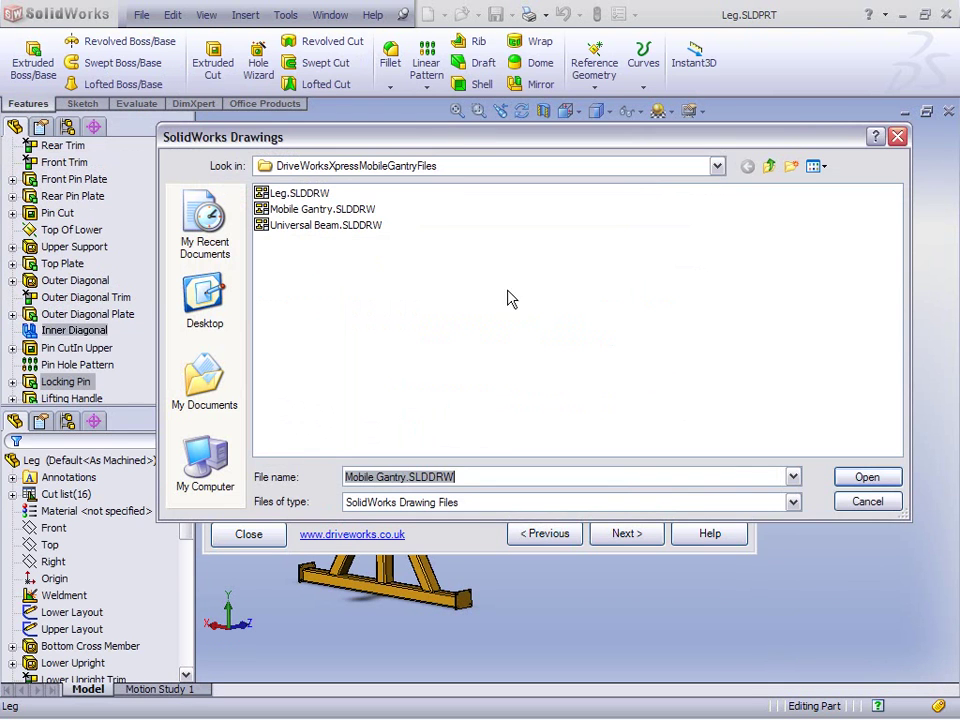
click(300, 194)
click(870, 477)
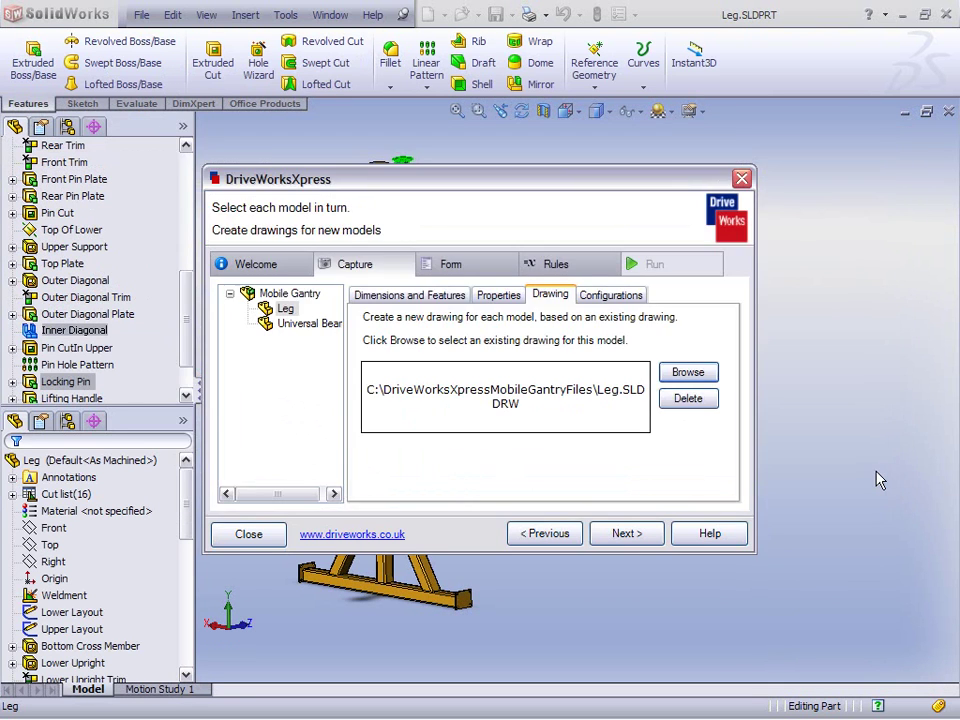
click(288, 330)
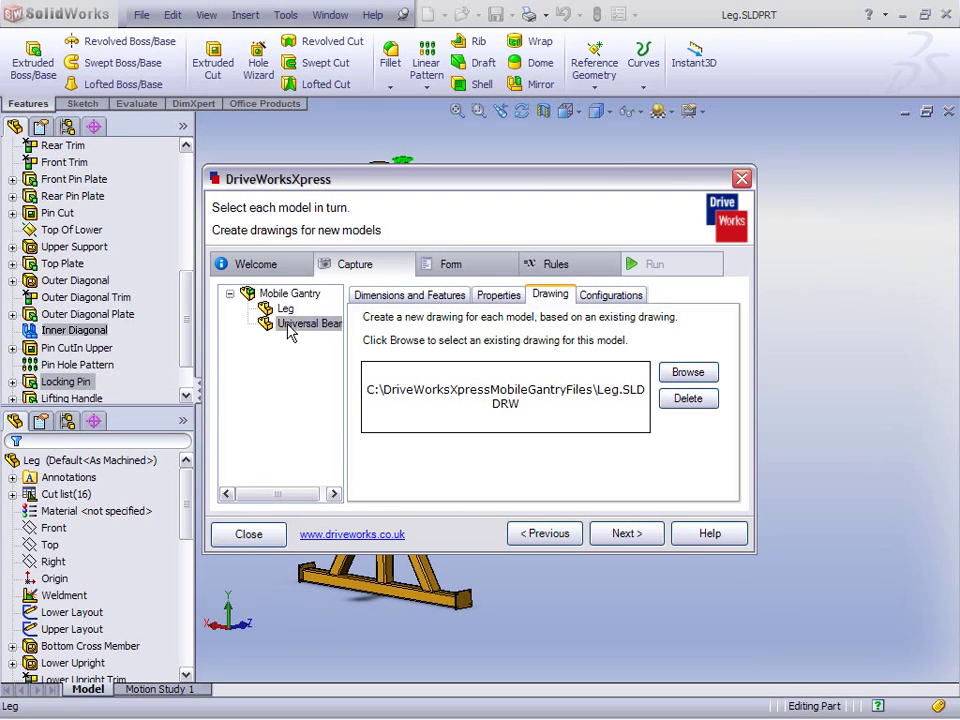
click(692, 373)
click(305, 228)
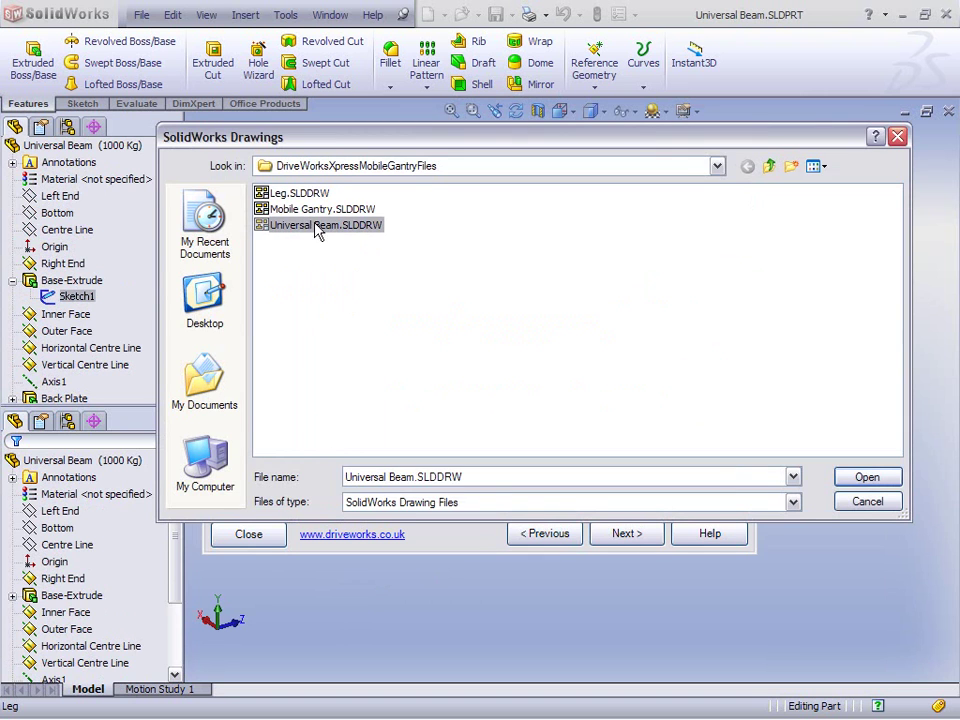
click(866, 477)
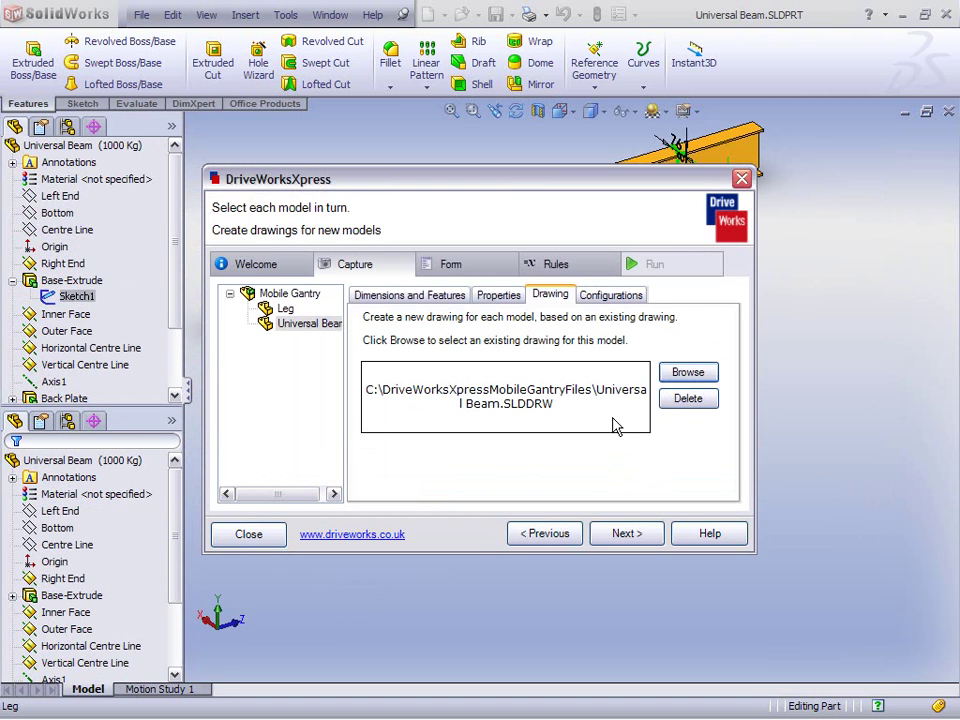
click(611, 295)
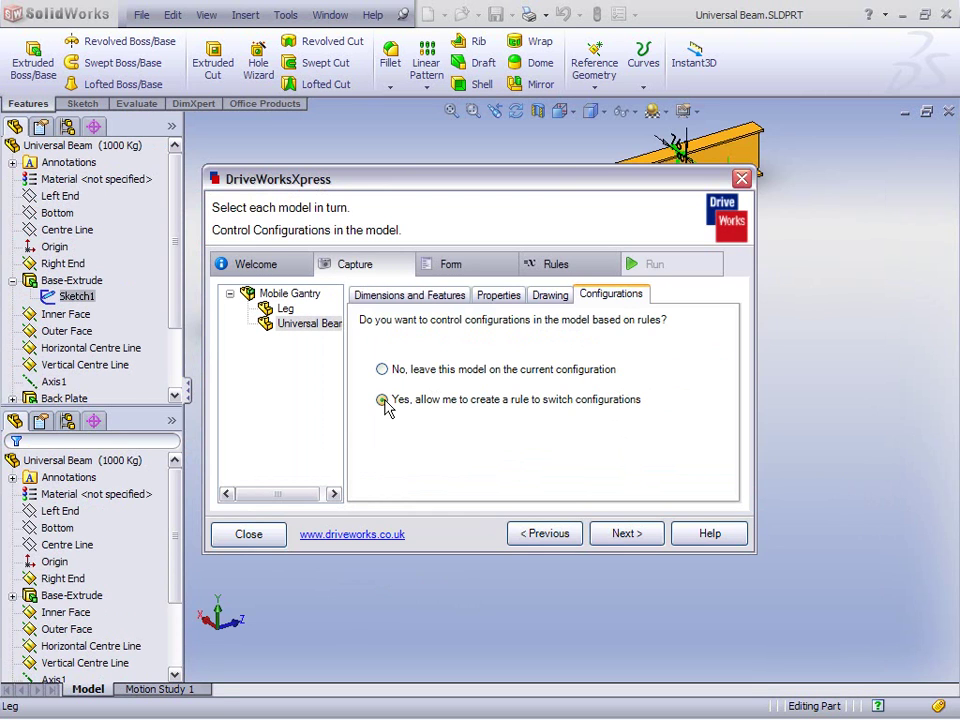
- Add a required Project Number text box input to the form
click(624, 535)
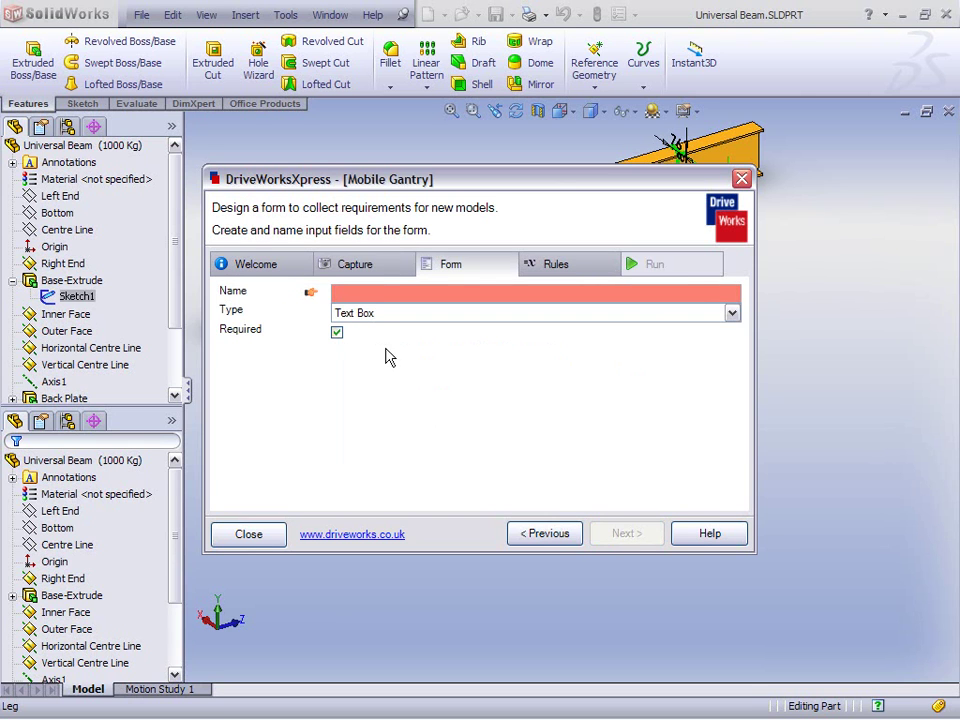
text(Project Number)
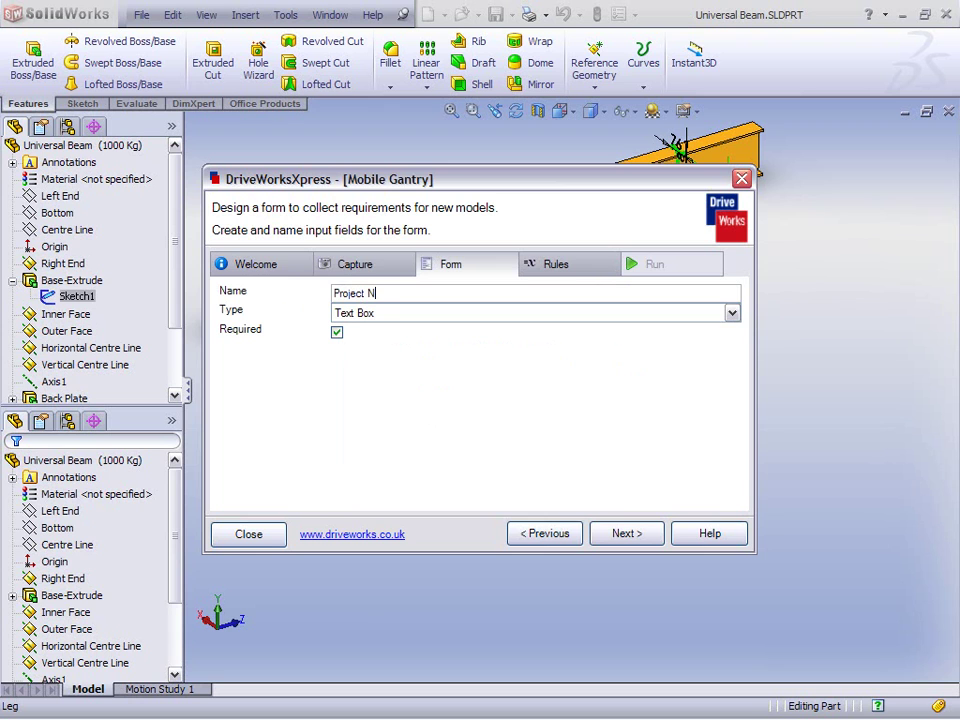
click(377, 317)
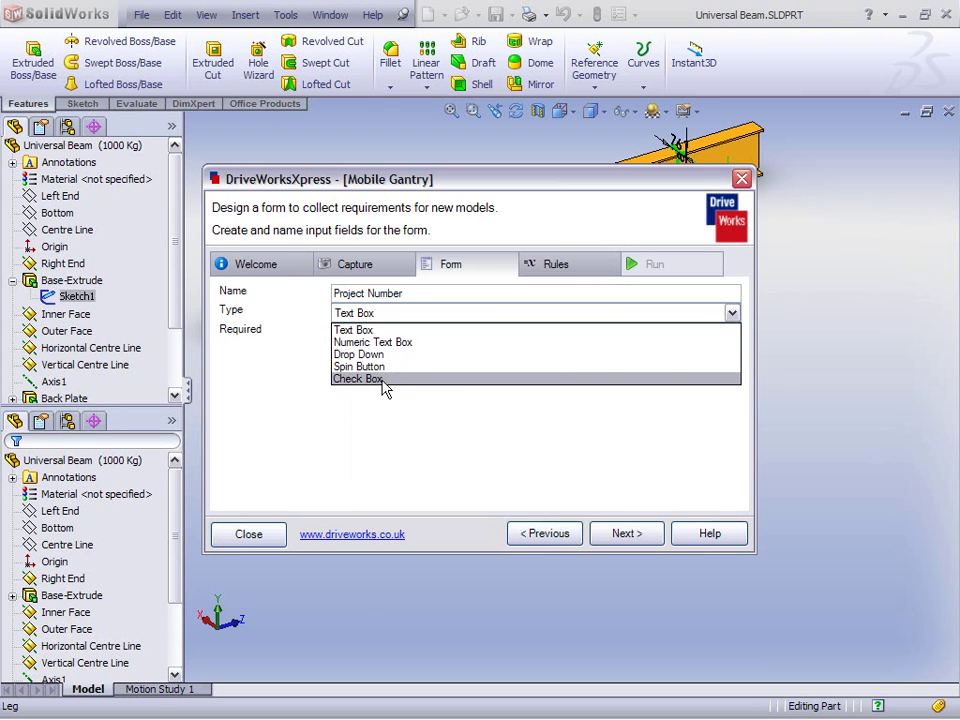
click(381, 331)
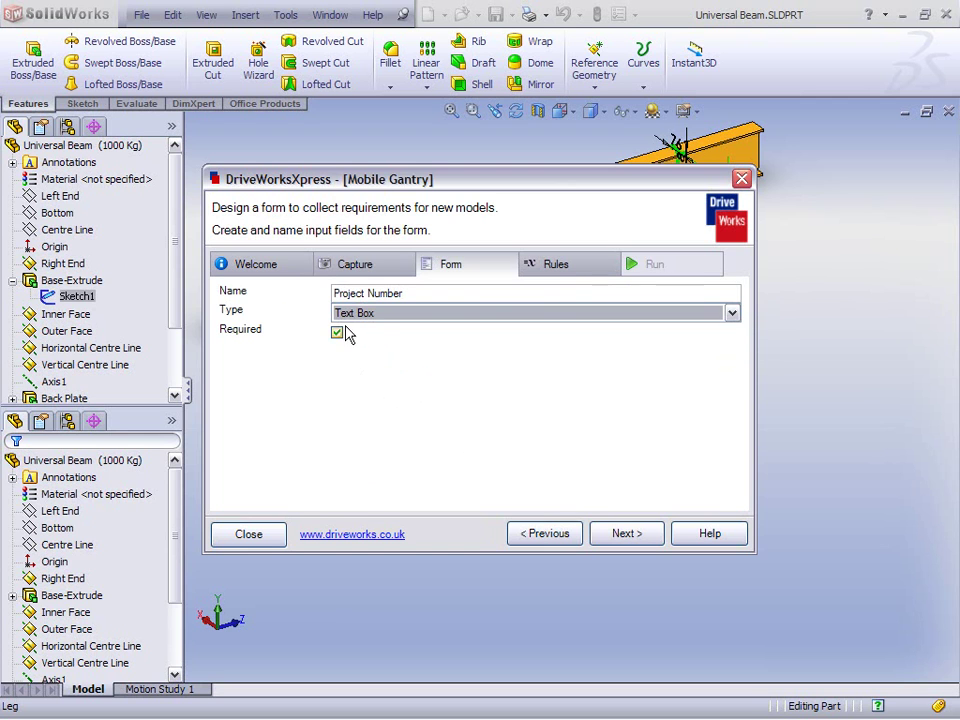
click(623, 536)
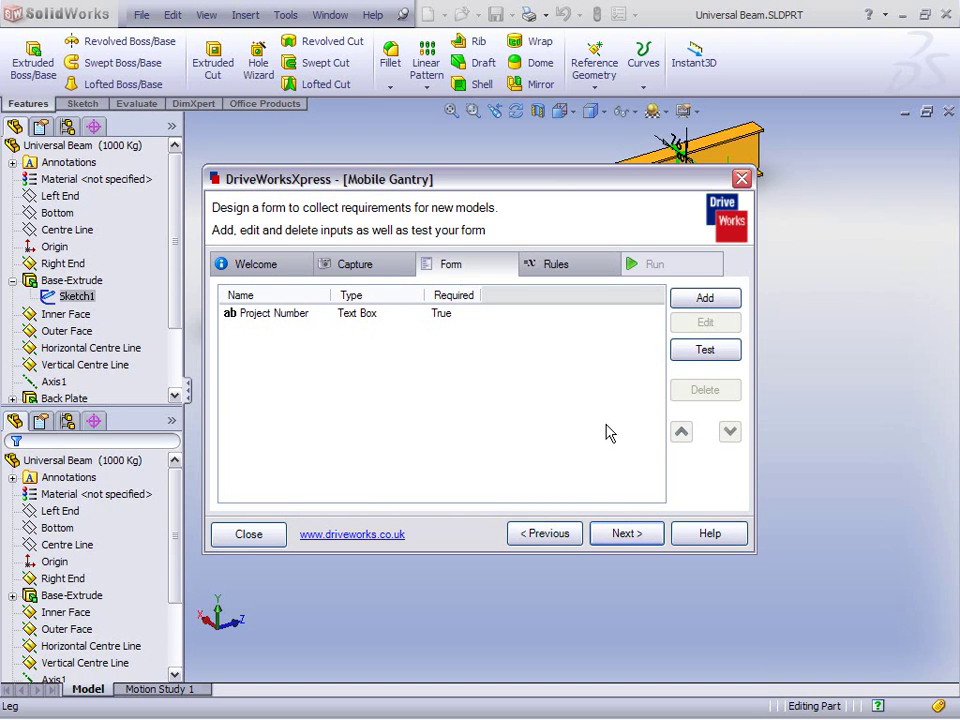
- Add a required Customer Name text box input to the form
click(718, 299)
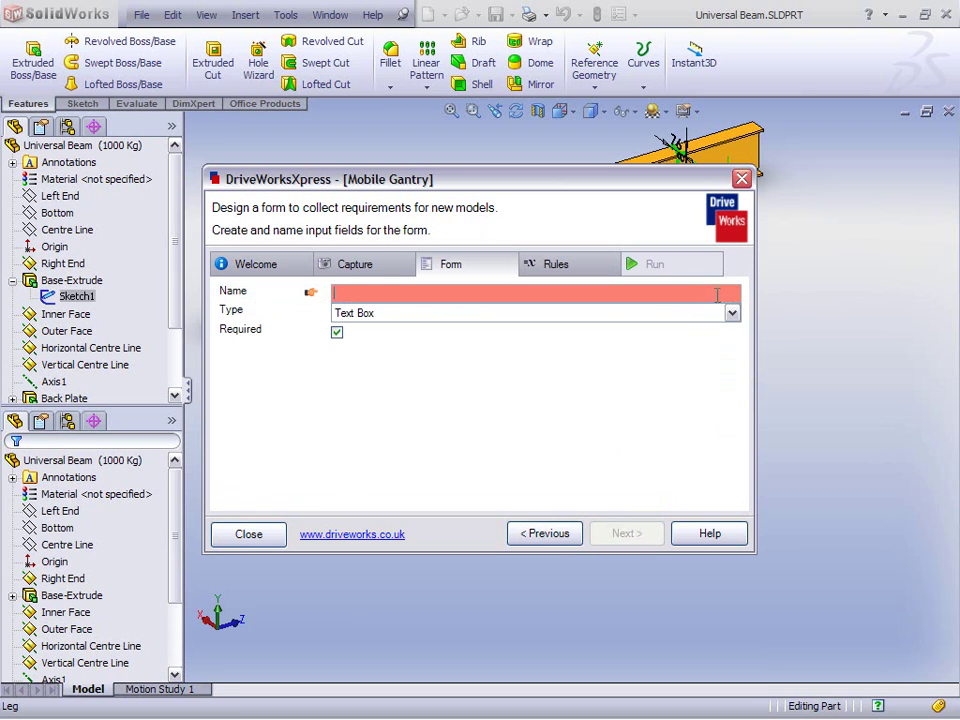
click(359, 293)
text(Customer Name)
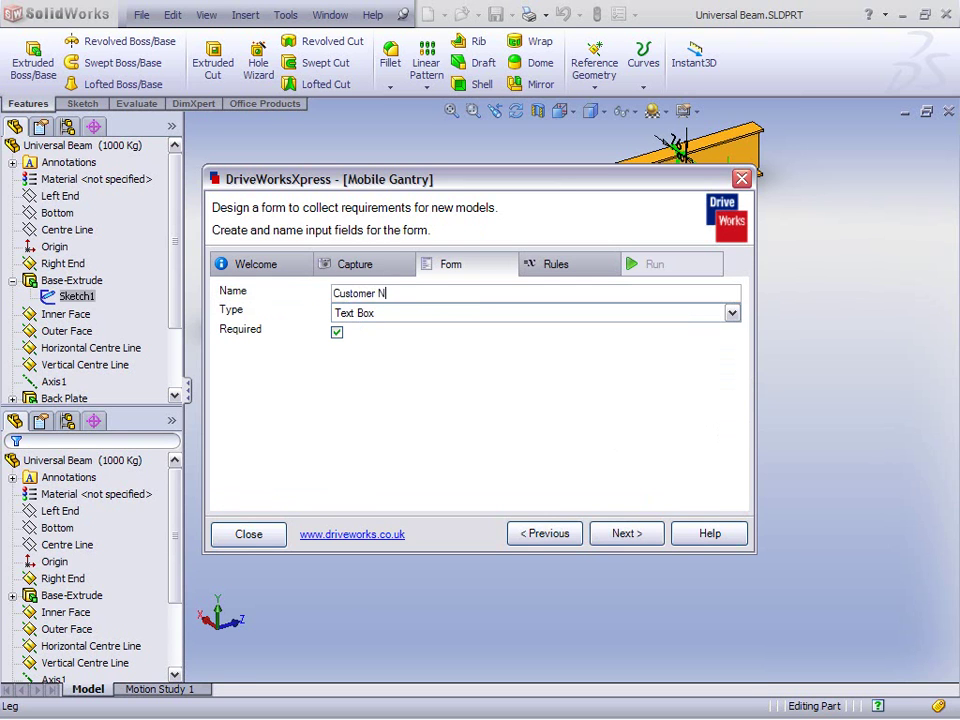
click(627, 535)
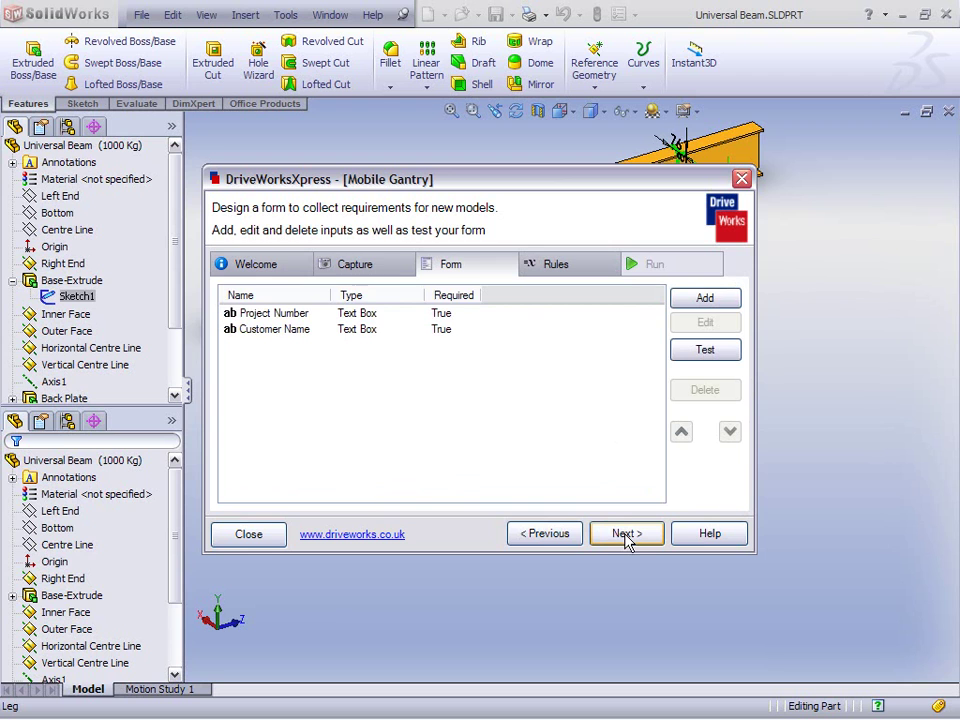
- Add a Drawn By drop-down input listing the three drafters' names as options
click(705, 298)
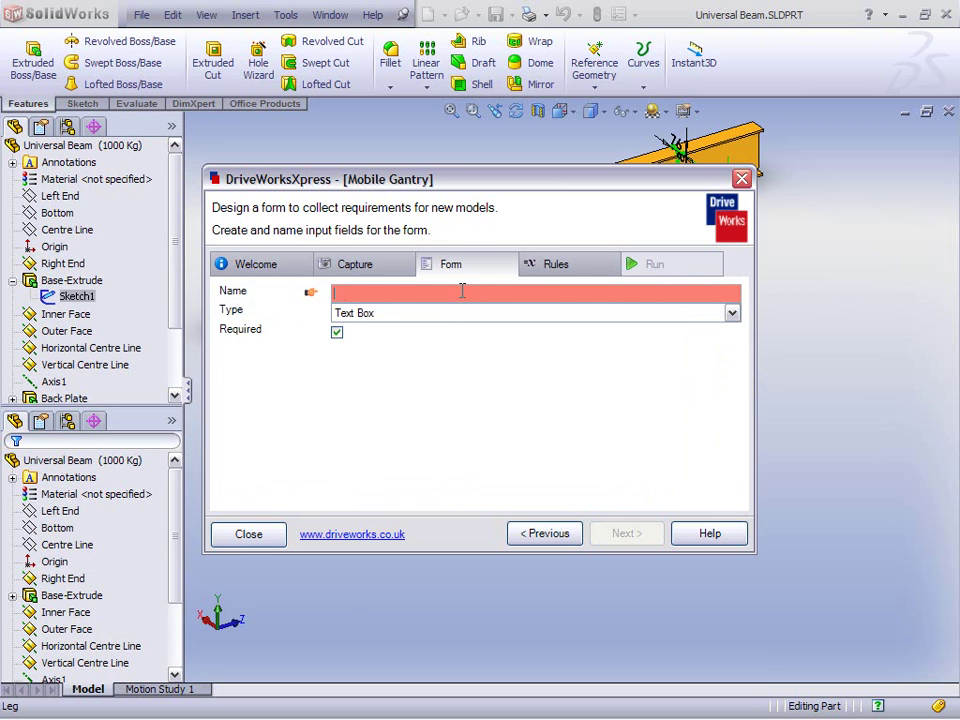
text(Drawn B)
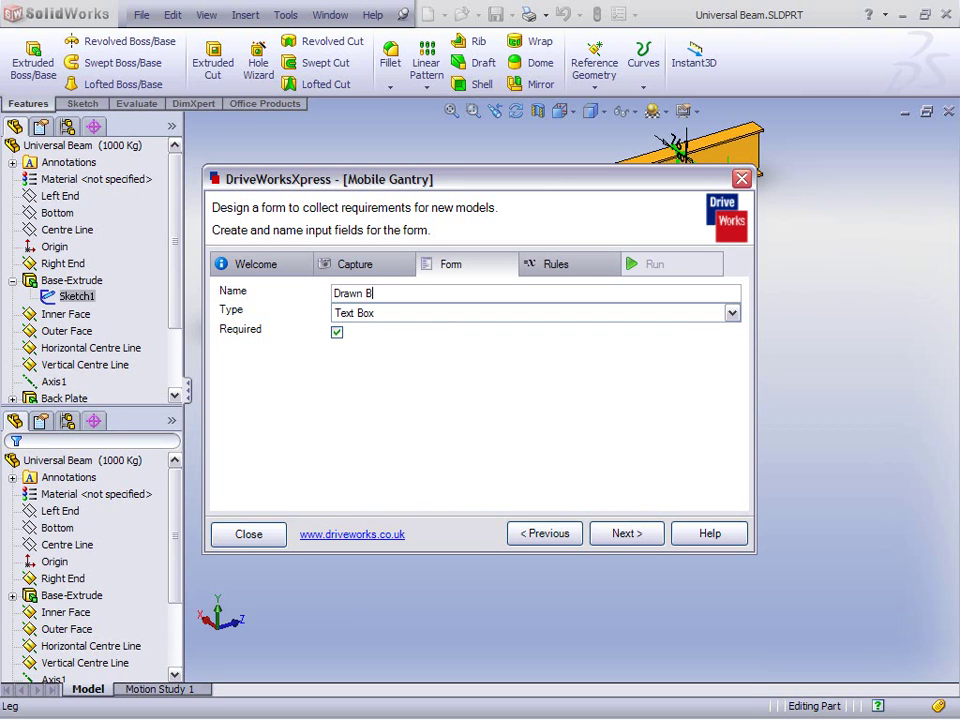
text(y)
click(503, 314)
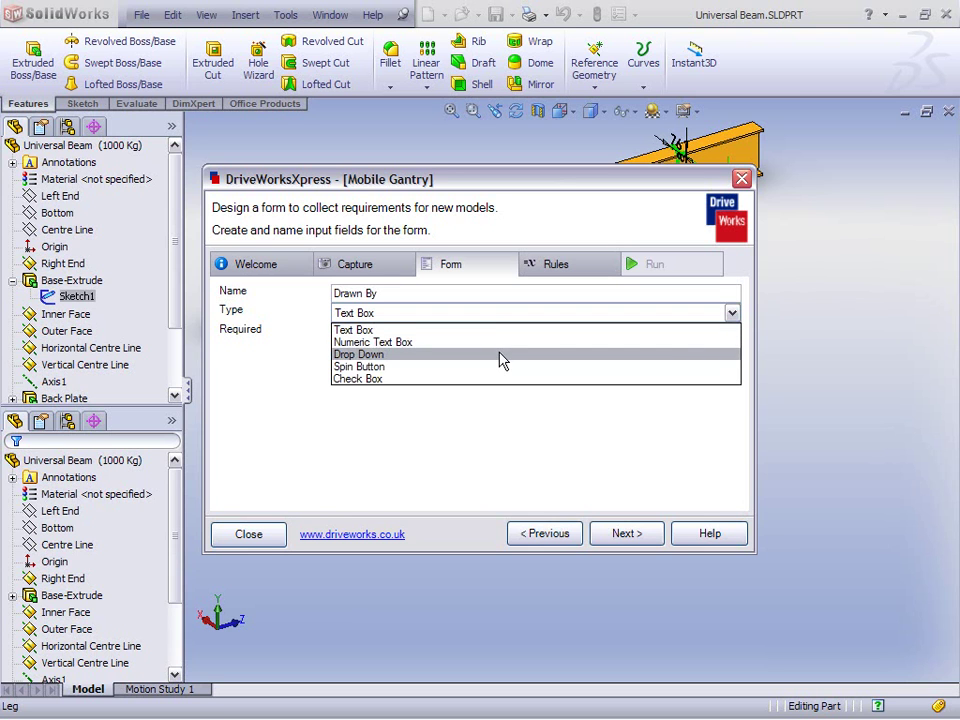
click(503, 355)
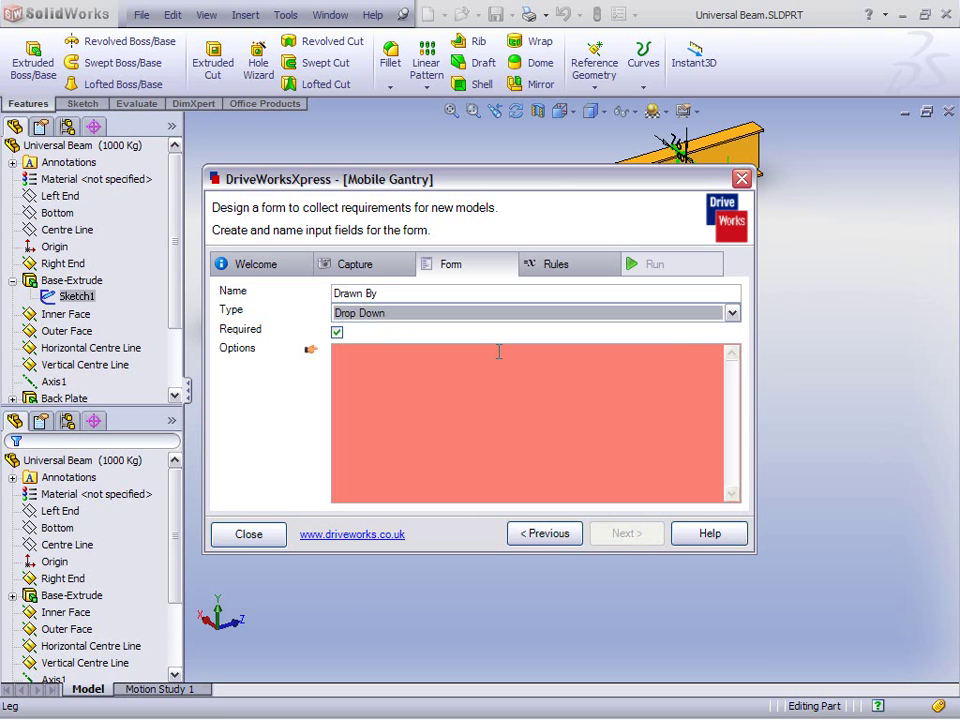
click(419, 376)
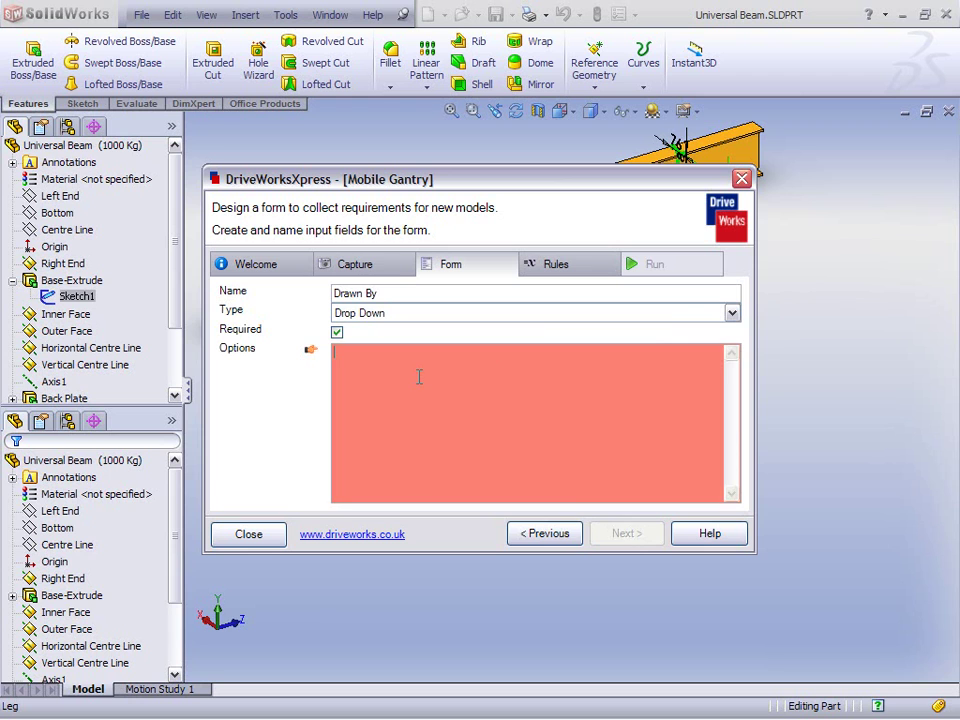
text(Bob )
text(Scott )
text(Vicky)
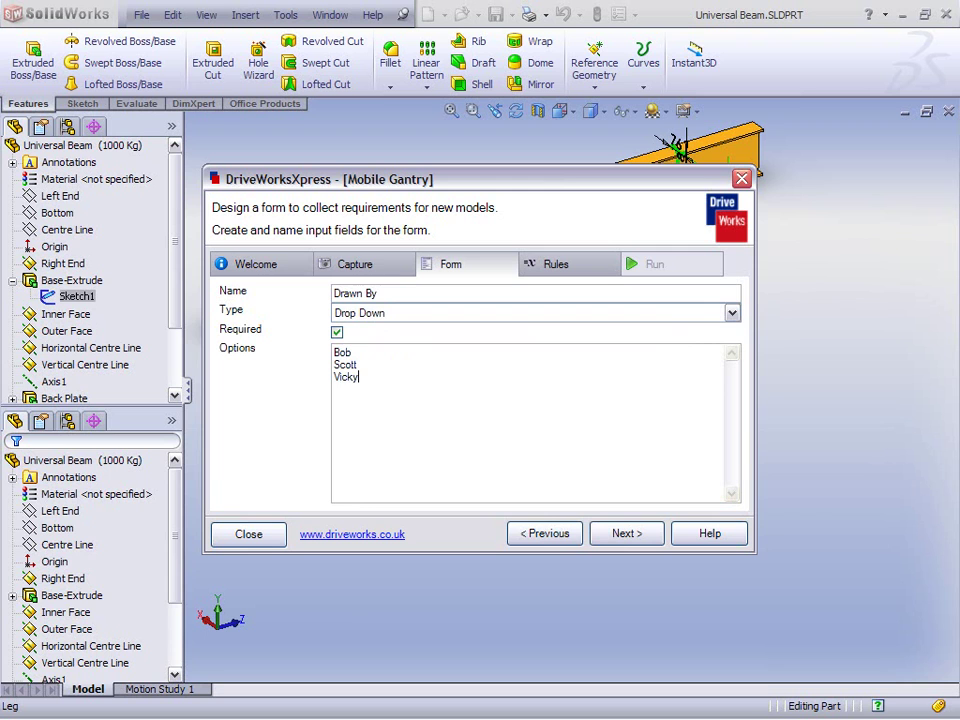
click(613, 538)
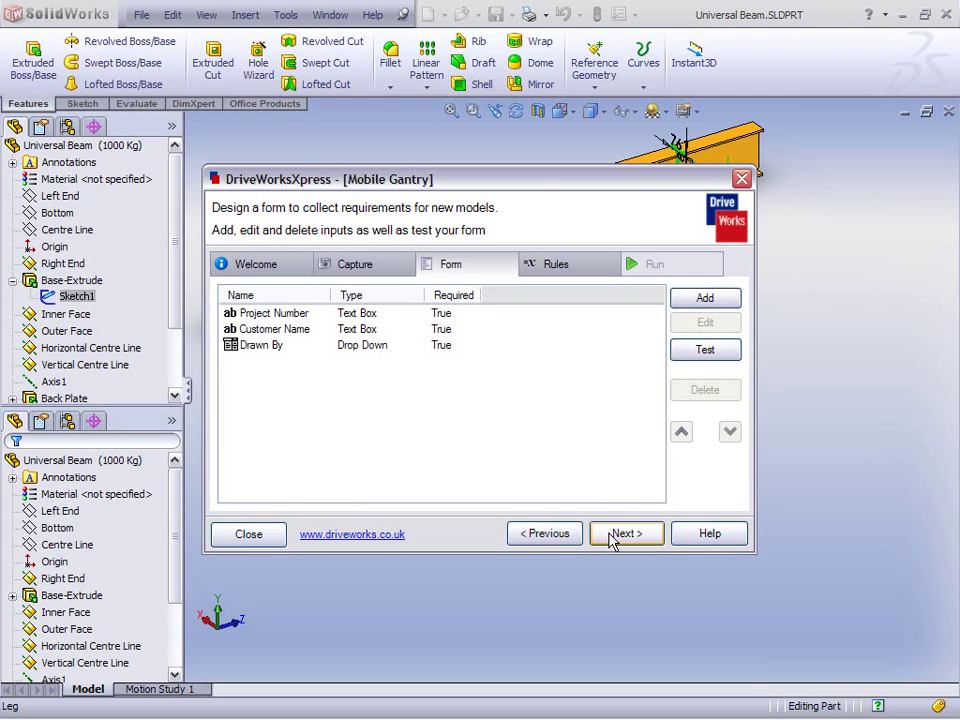
- Add a Safe Working Load drop-down with options 500 Kg, 1000 Kg and 1500 Kg
click(705, 298)
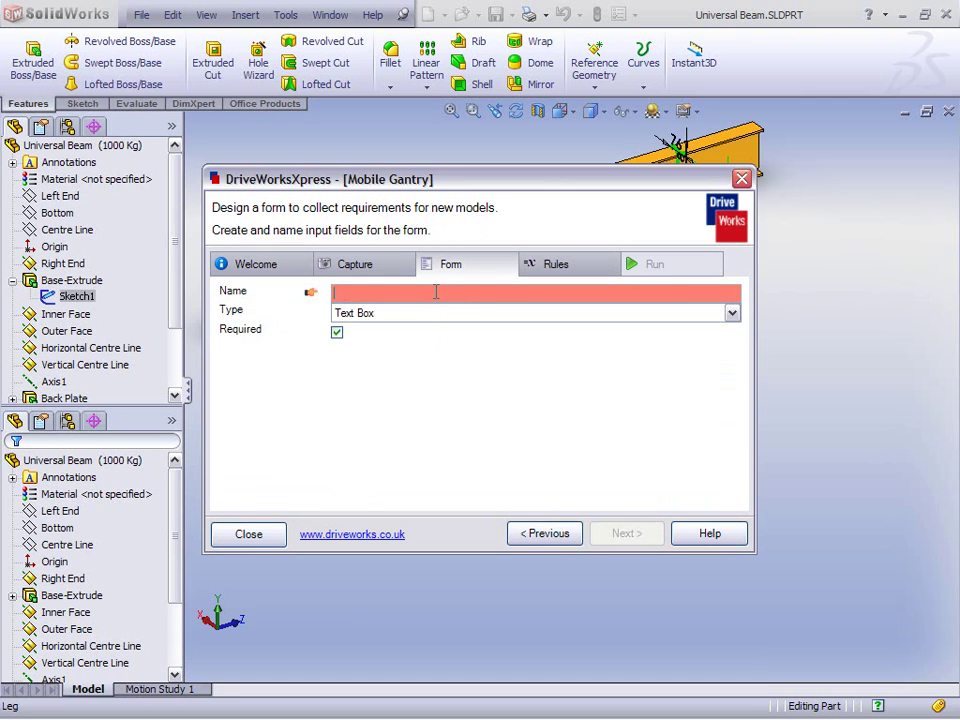
text(Safe Working Load)
click(433, 316)
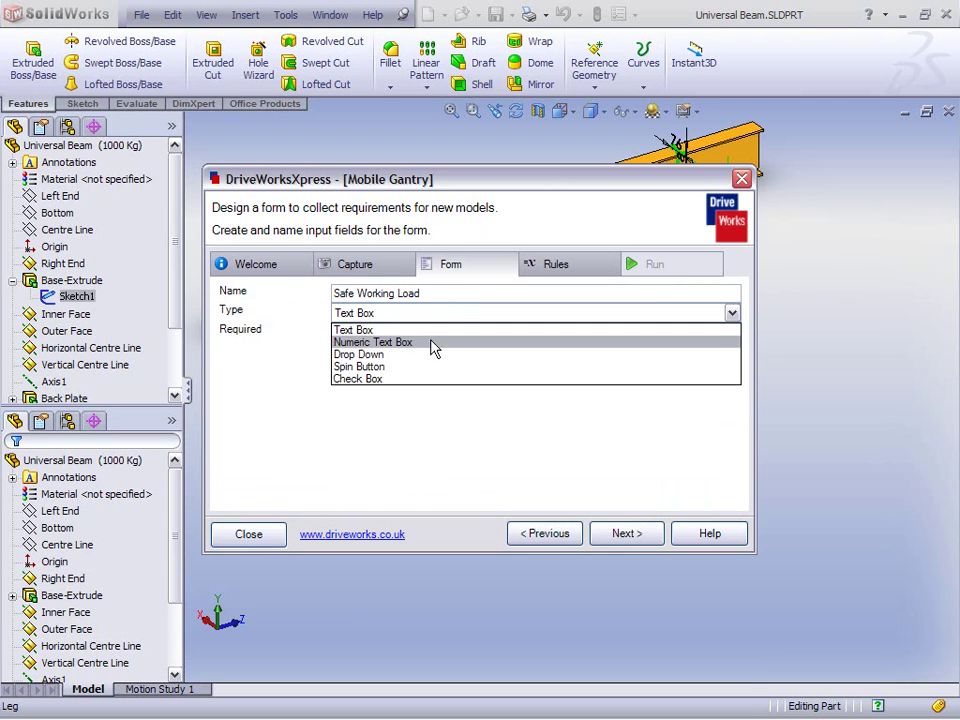
click(431, 355)
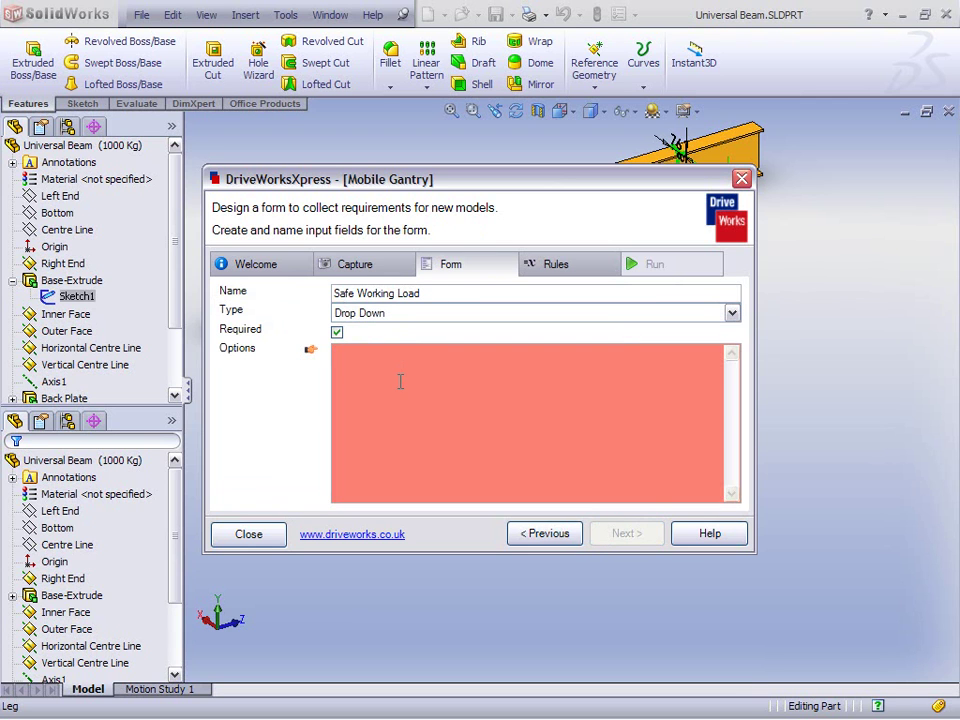
click(400, 381)
text(500 Kg 1000 Kg)
key(Return)
text(1500 Kg)
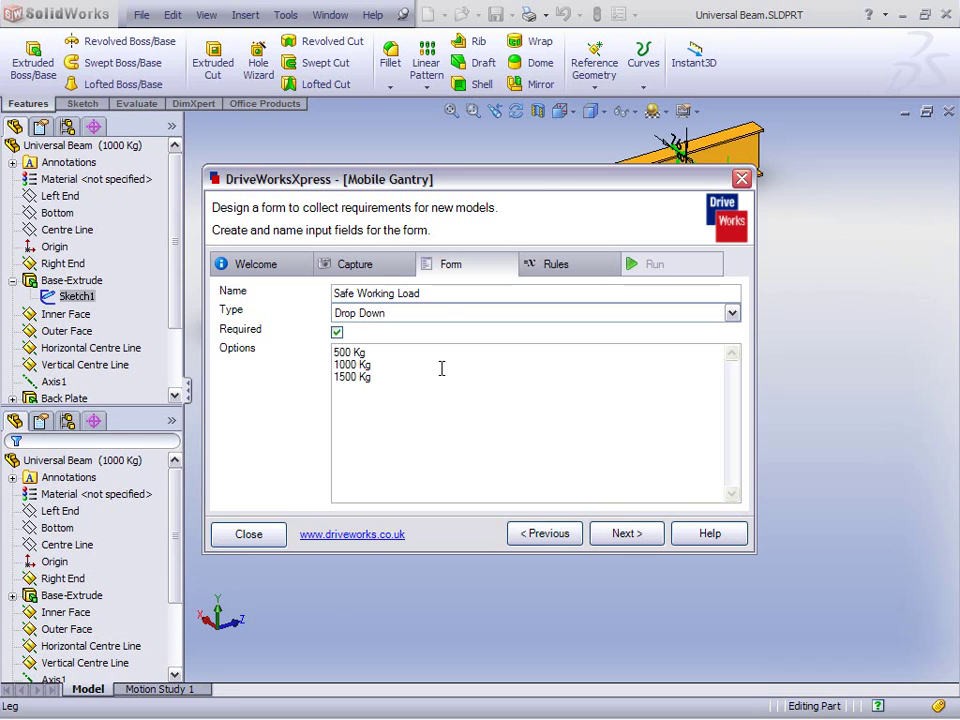
click(596, 537)
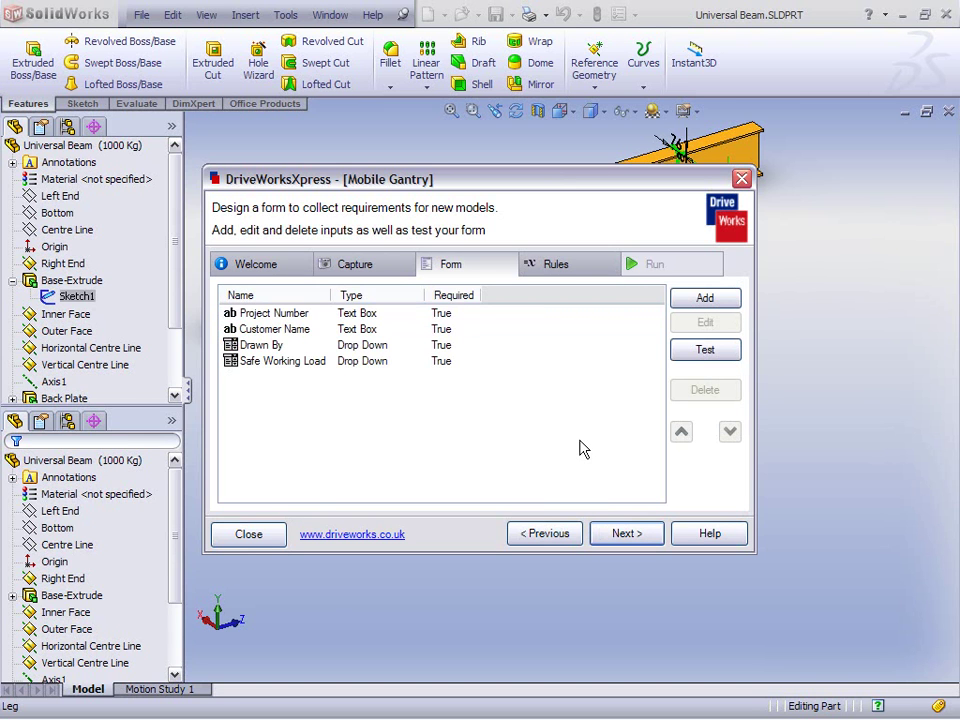
- Add an Opening Height spin button with minimum 1500, maximum 2500 and increment 50
click(706, 300)
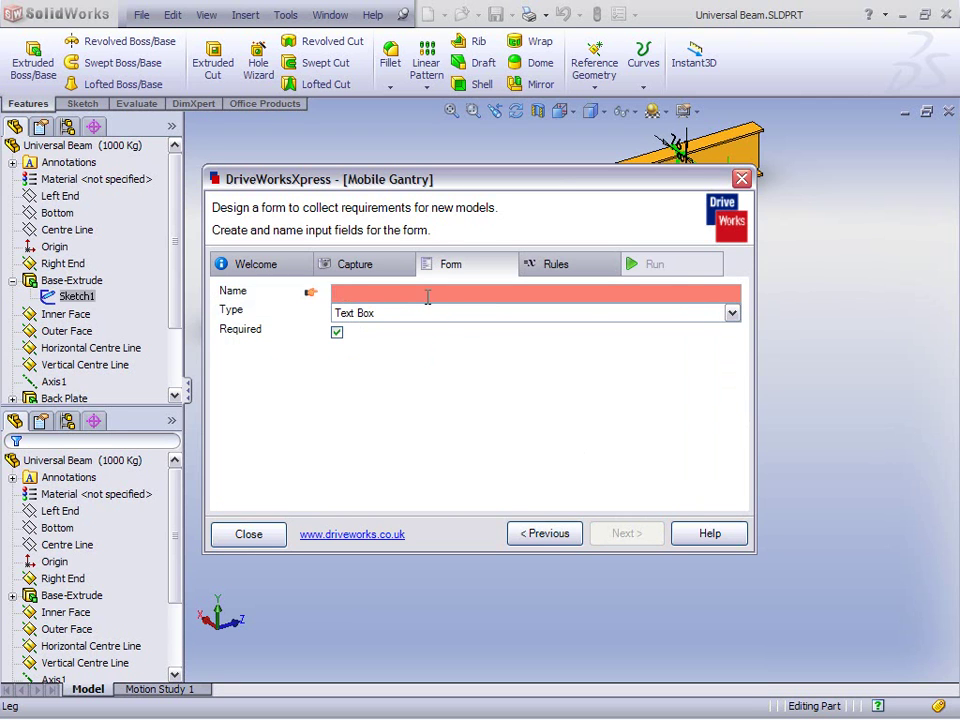
text(Openin)
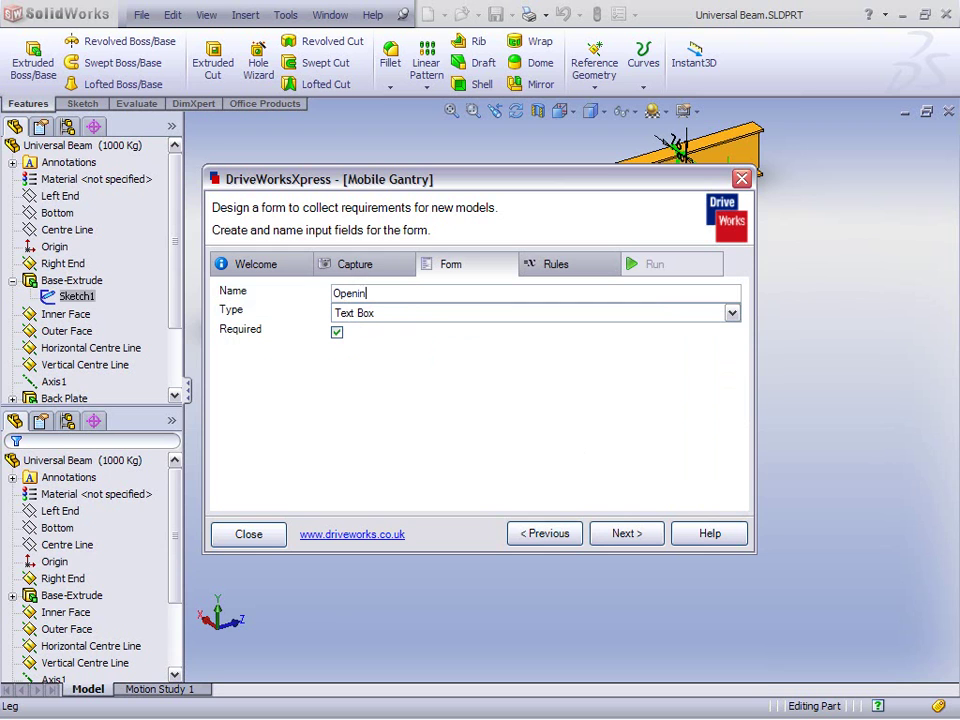
text(g Height)
click(441, 314)
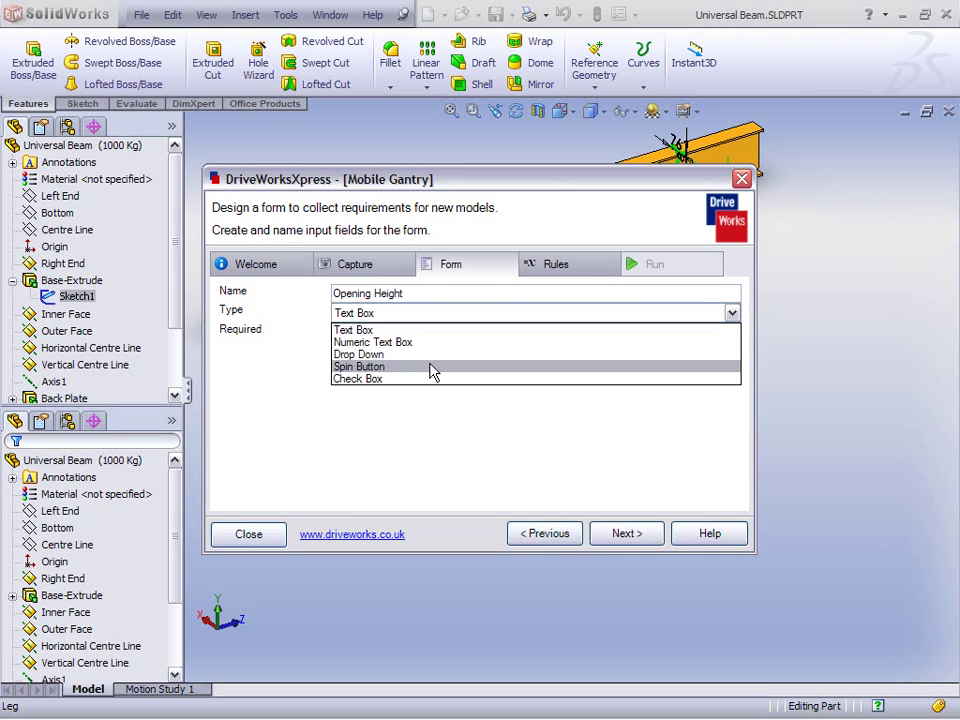
click(433, 368)
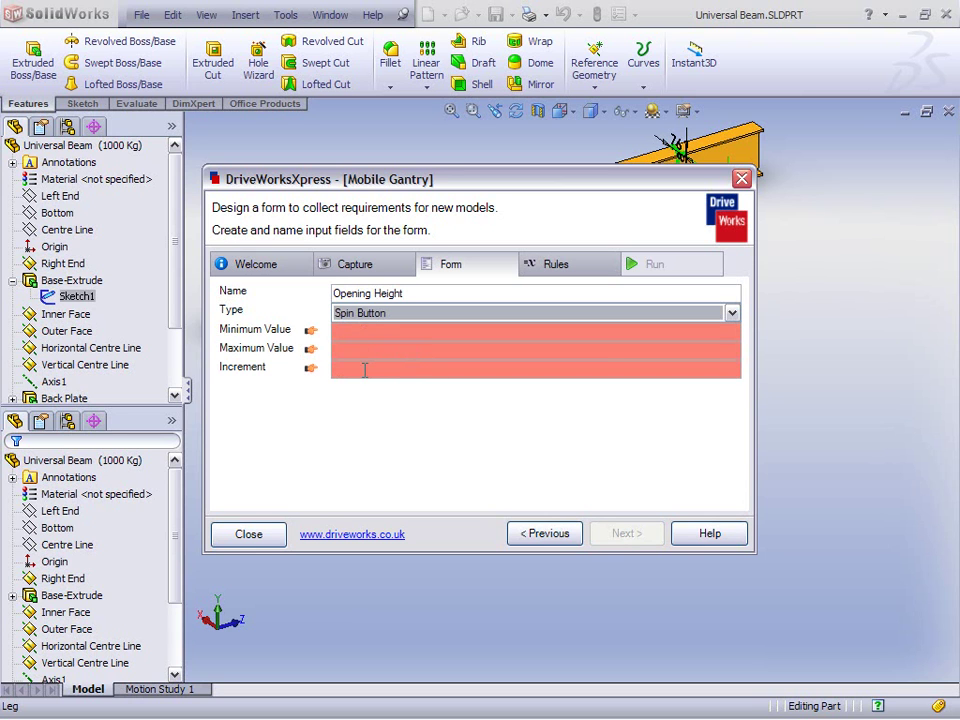
click(355, 332)
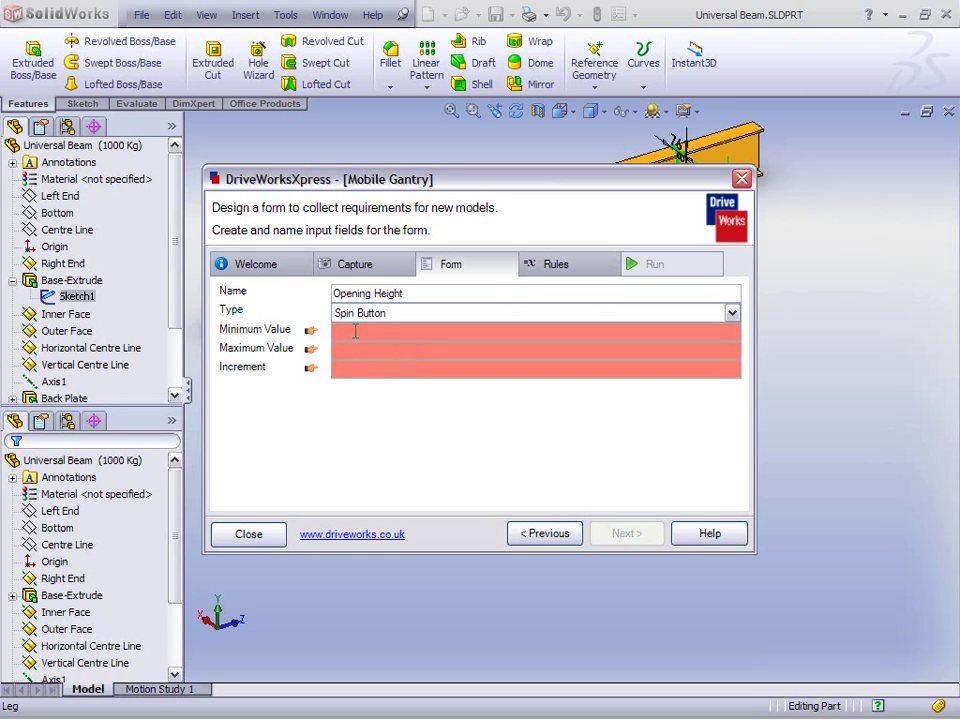
text(1500)
click(355, 351)
text(2500)
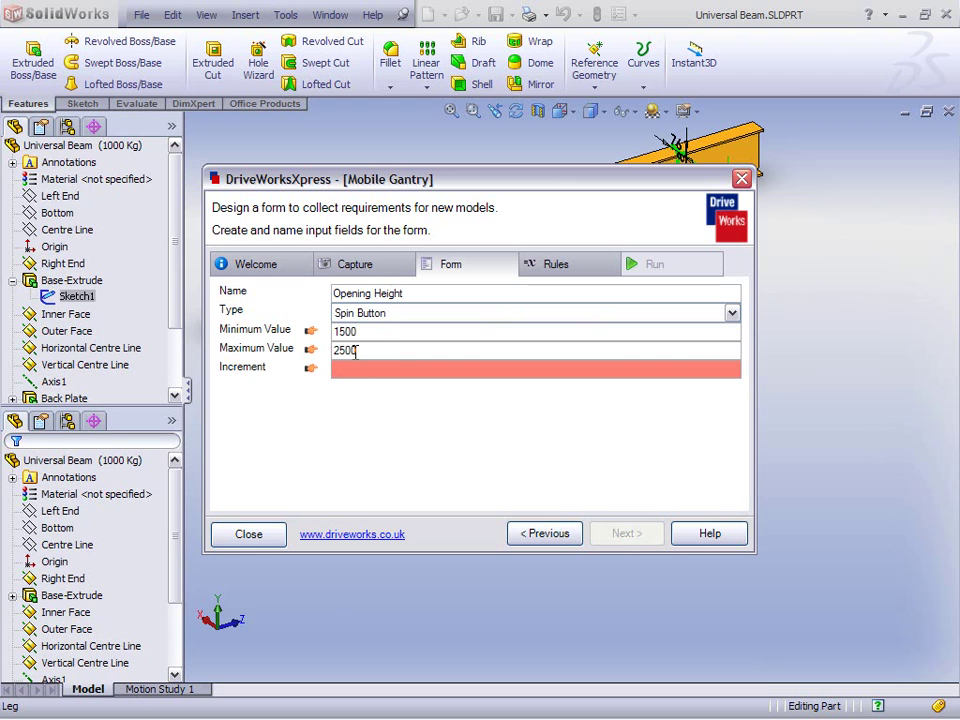
click(354, 369)
text(50)
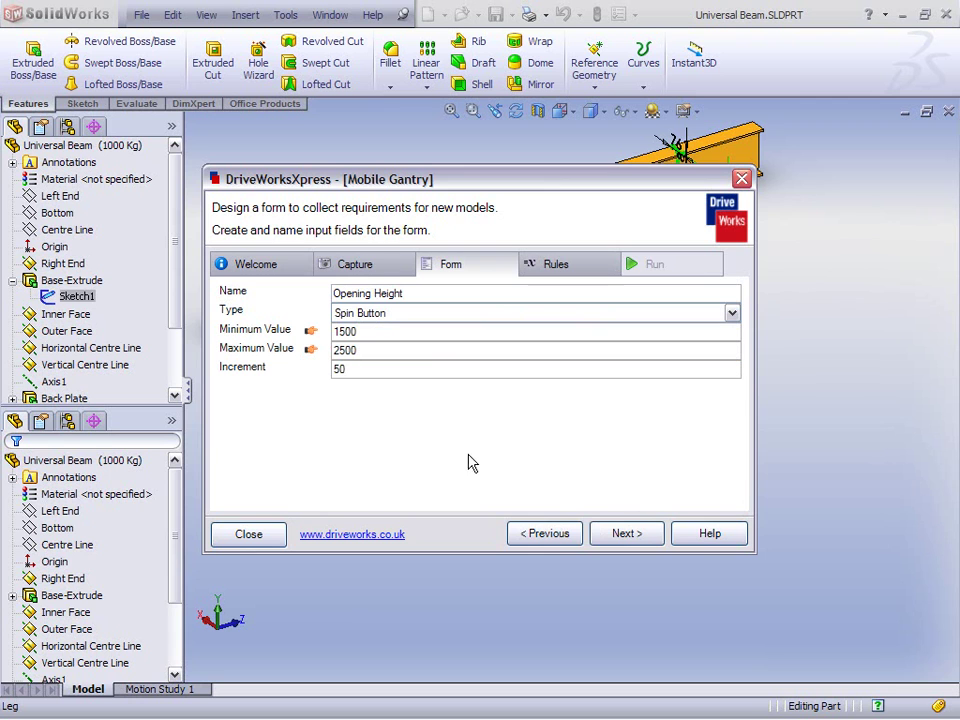
click(650, 534)
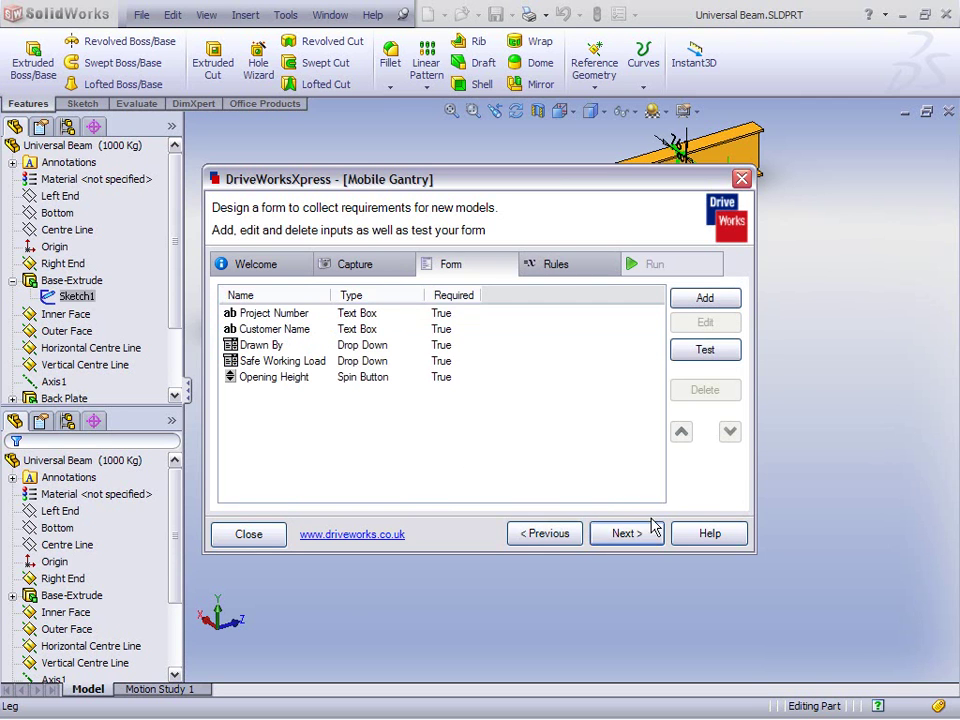
- Add a numeric 'Opening Width' input with minimum value 1500 and maximum value 4000
click(705, 298)
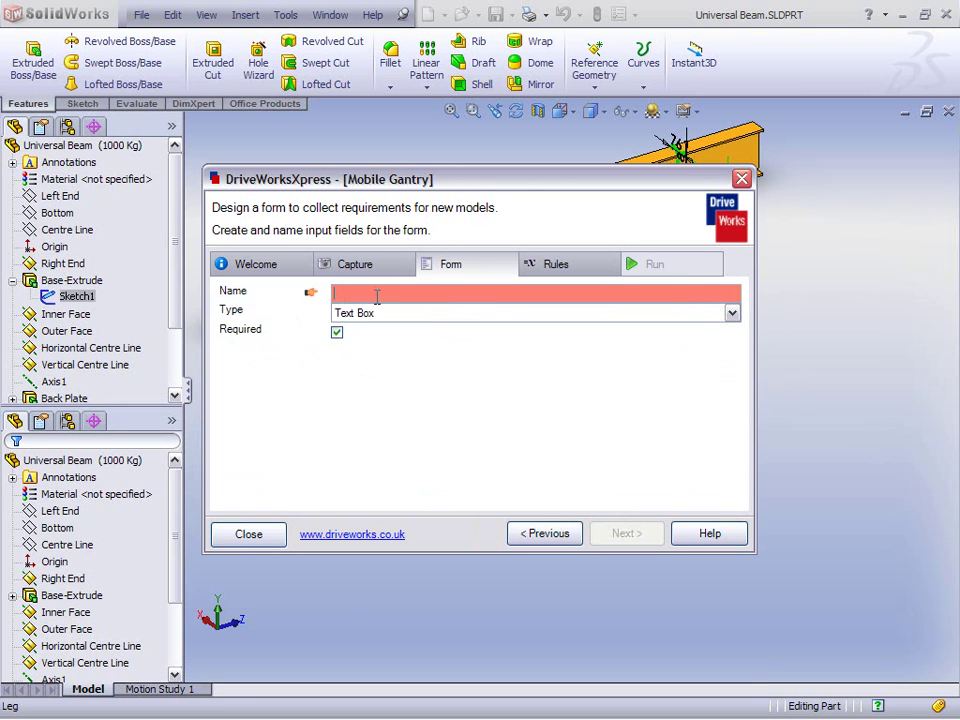
text(Opening Width)
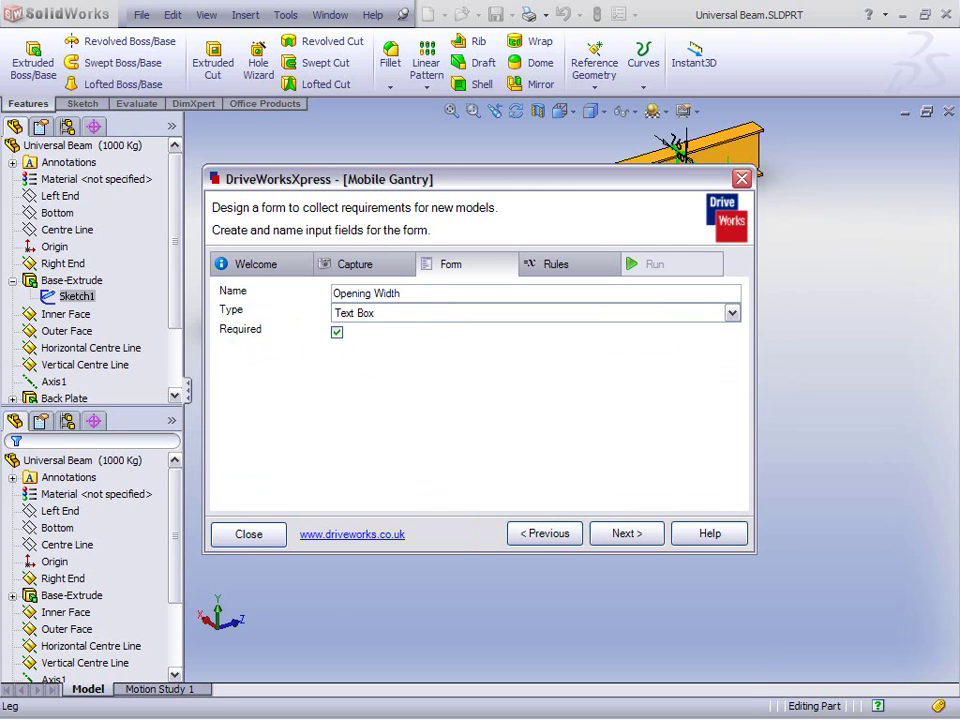
click(388, 314)
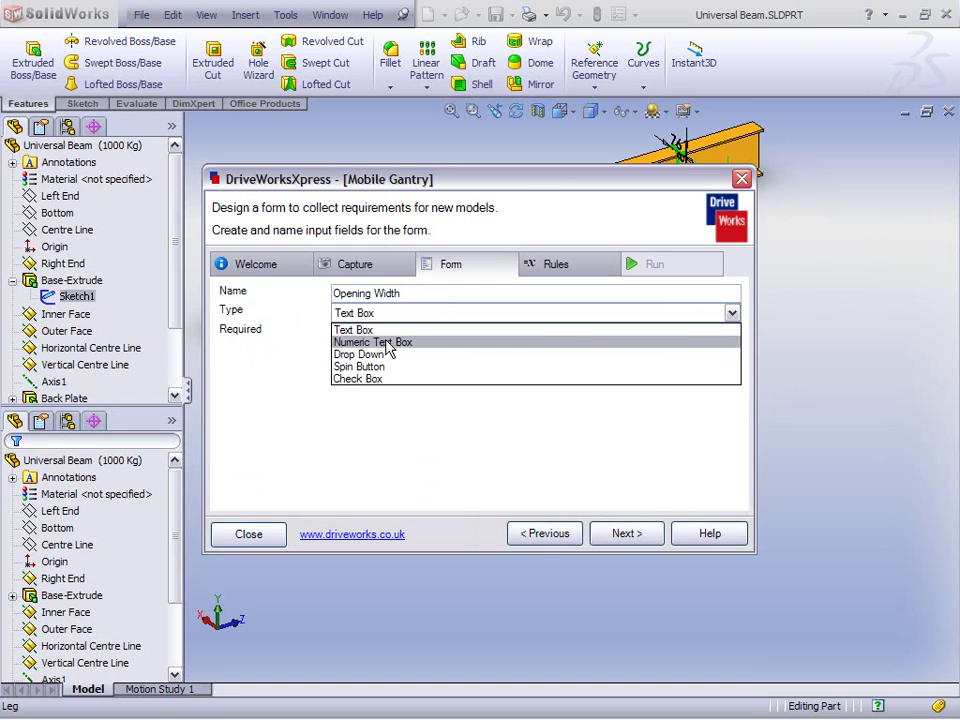
click(386, 344)
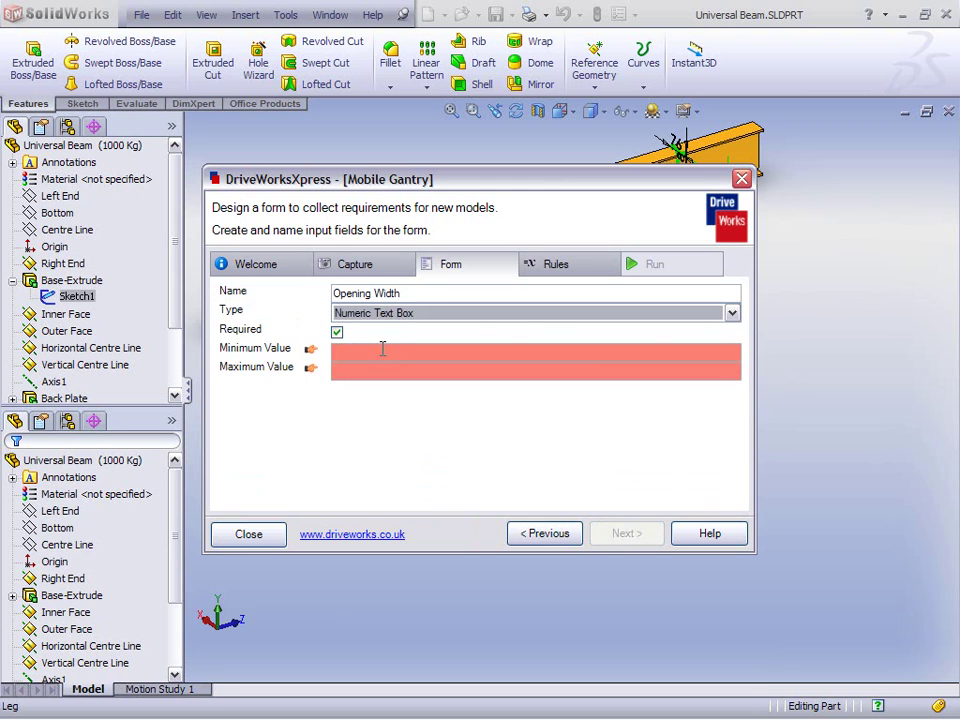
click(382, 349)
text(1500)
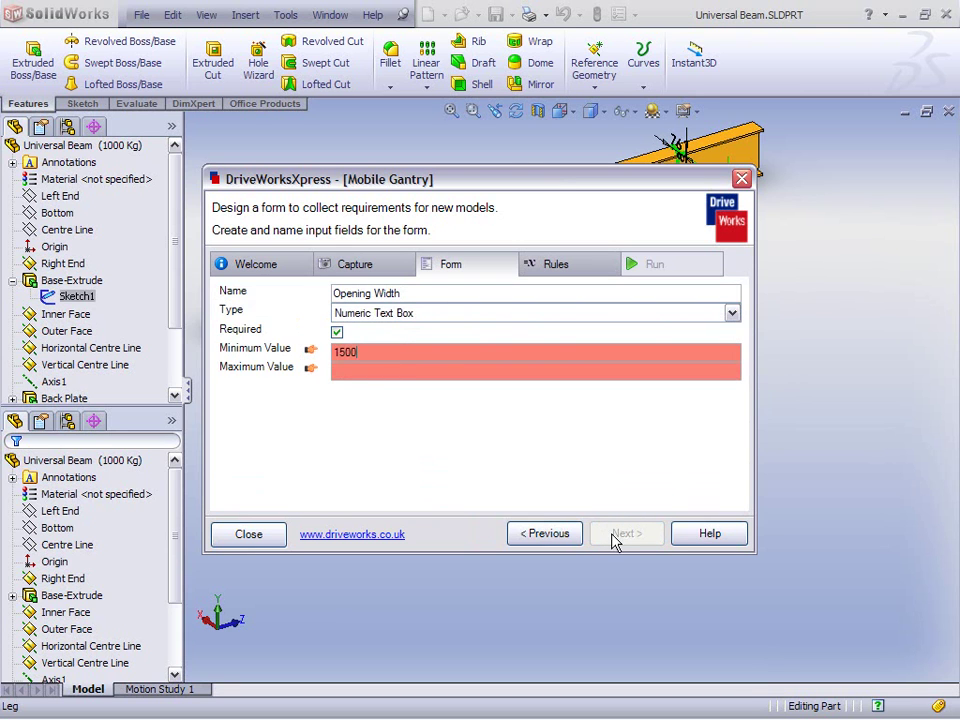
click(370, 372)
text(4000)
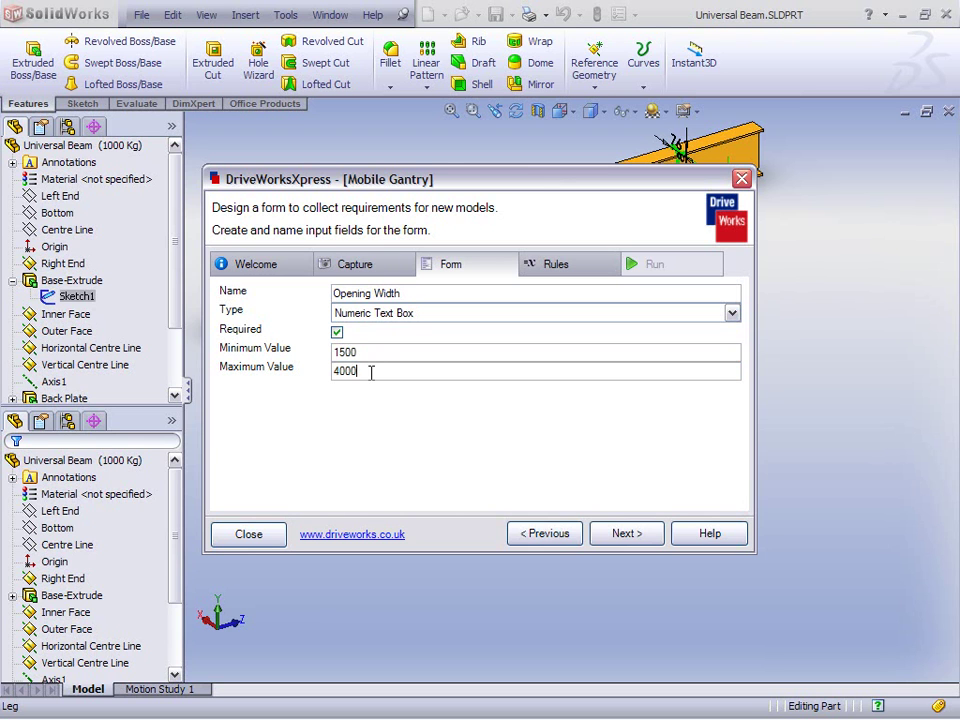
click(620, 535)
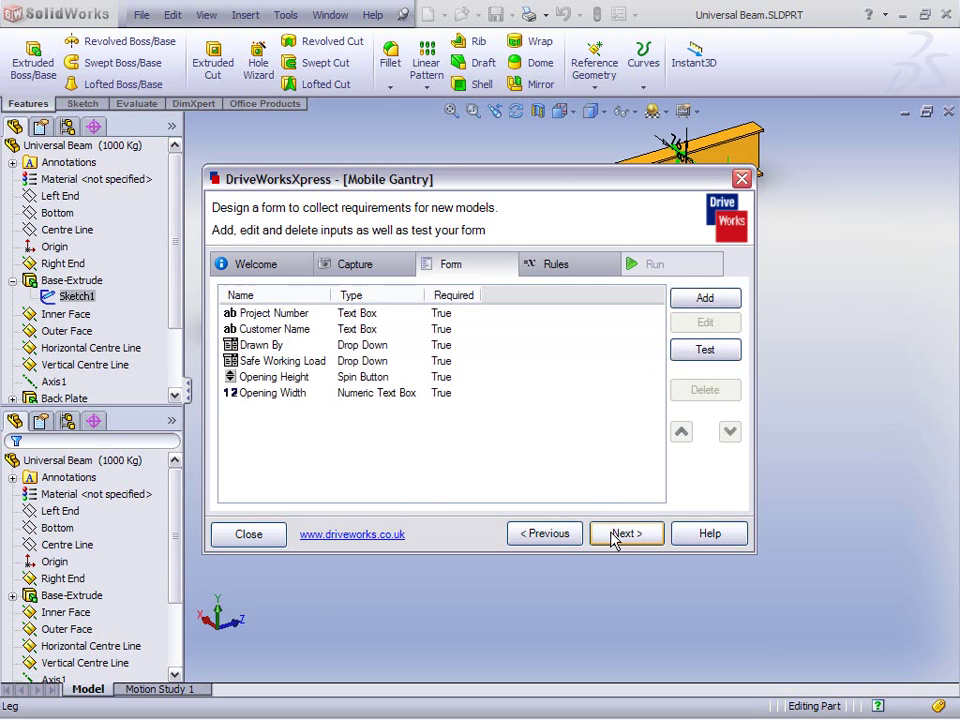
- Move Opening Width above Opening Height, then test the Drawn By, load and height fields
click(285, 394)
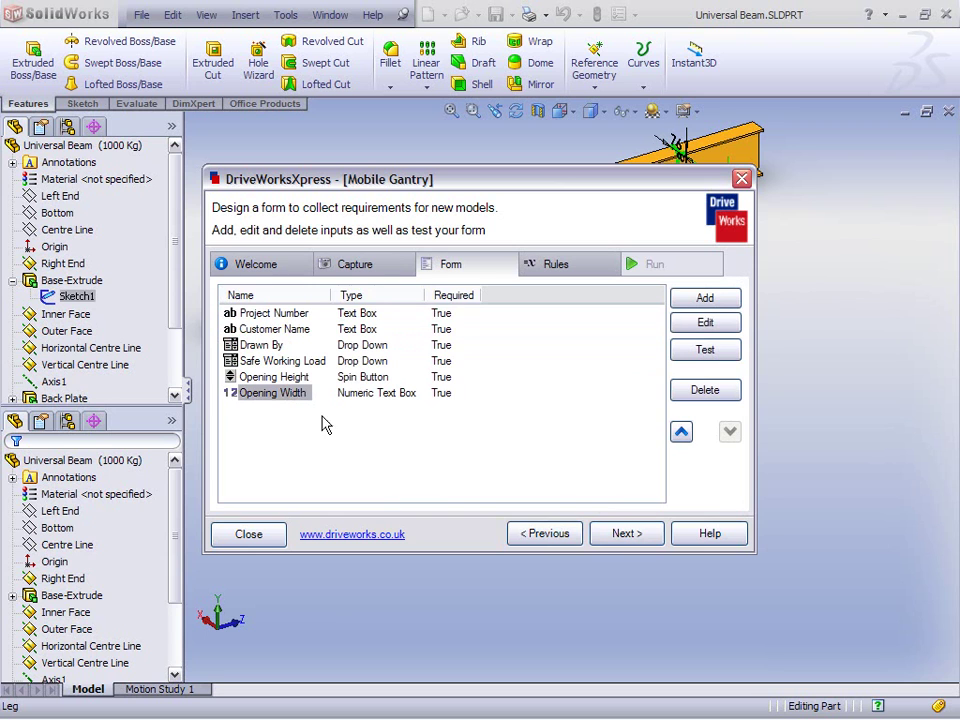
click(682, 433)
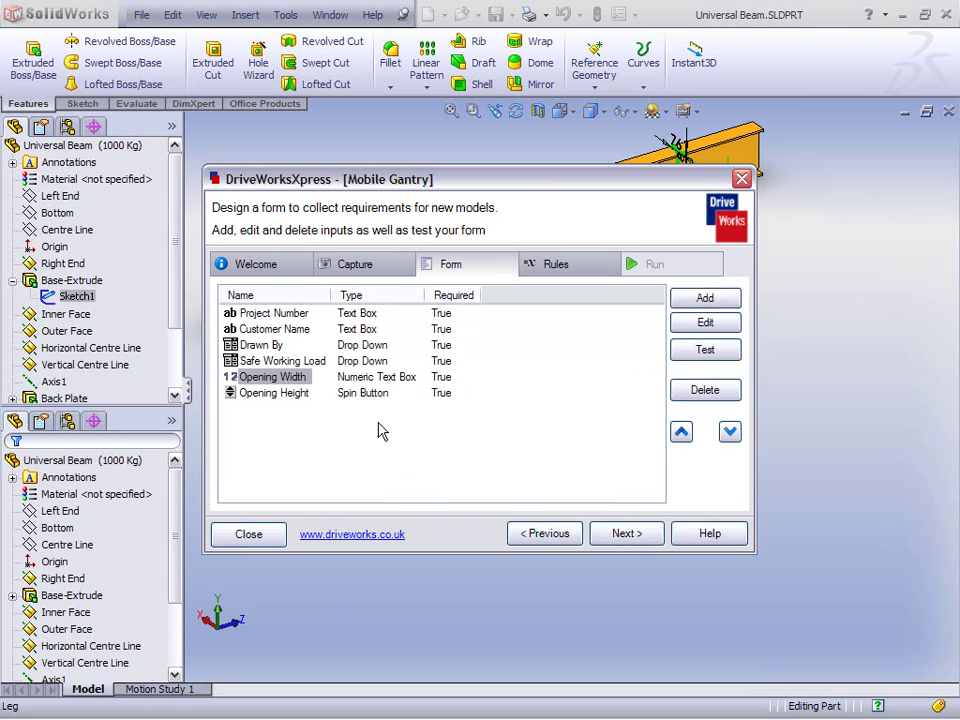
click(703, 349)
click(714, 349)
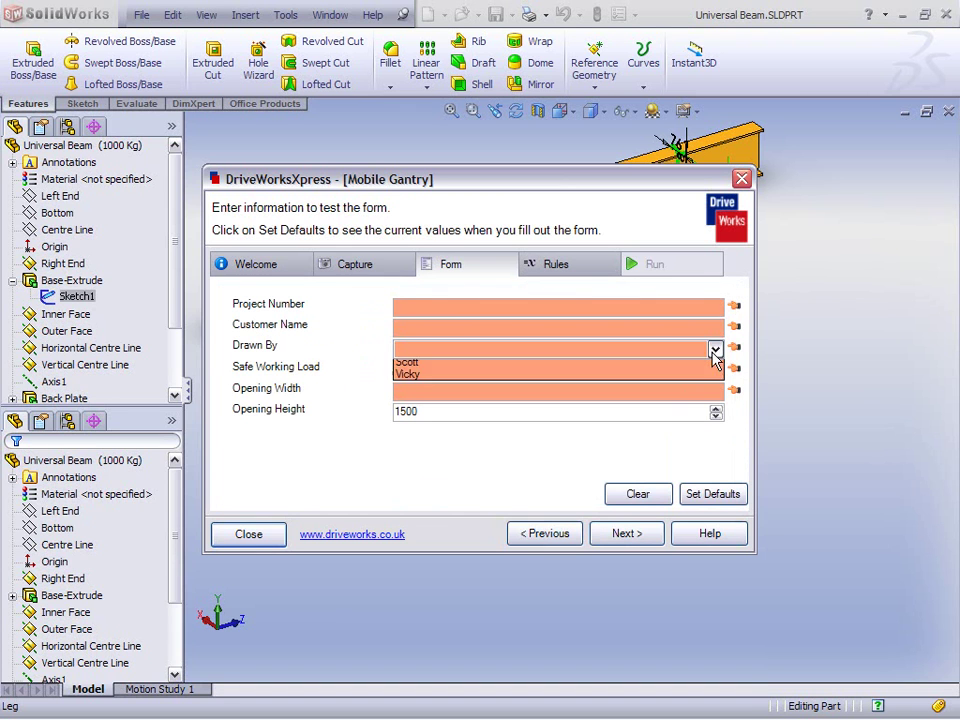
click(718, 375)
click(718, 375)
click(718, 372)
click(716, 408)
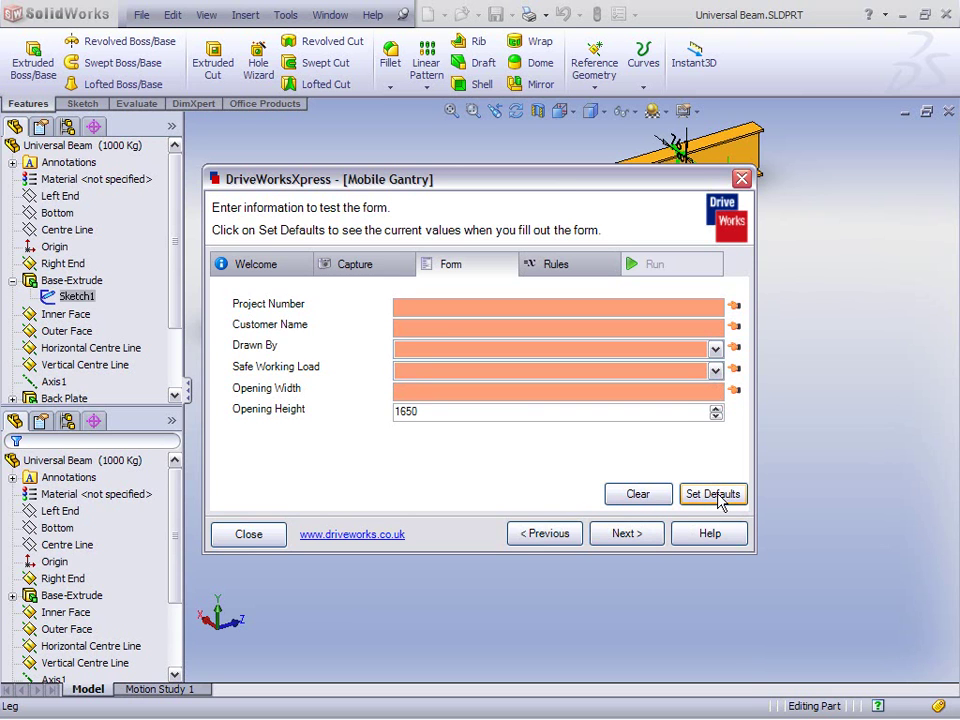
click(630, 535)
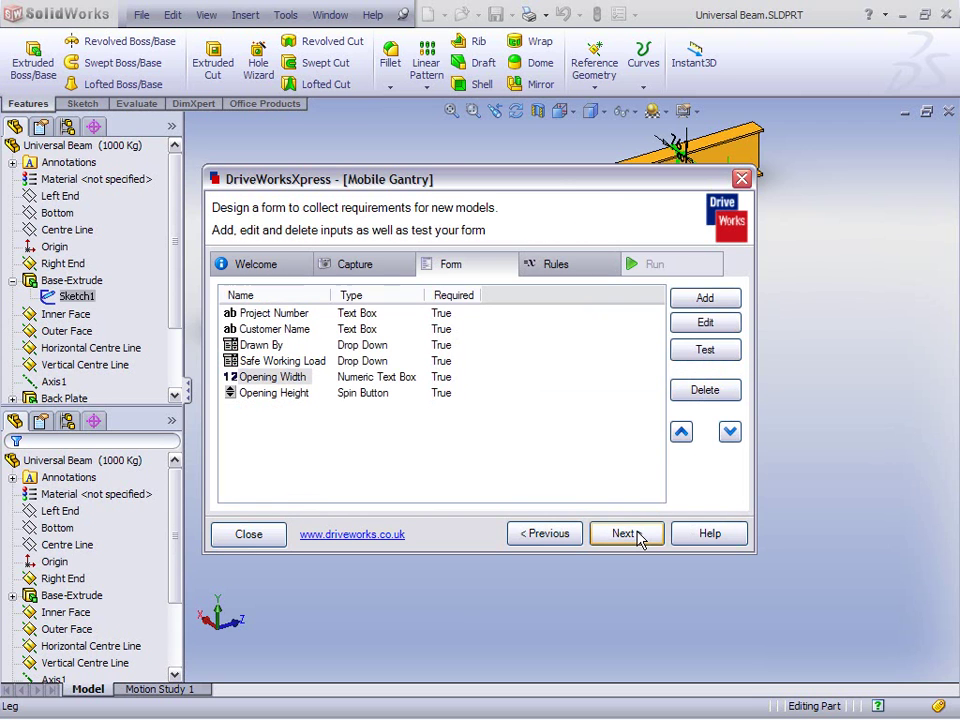
- Enable file name rule editing and list the missing Mobile Gantry, Leg and Universal Beam rules
click(627, 534)
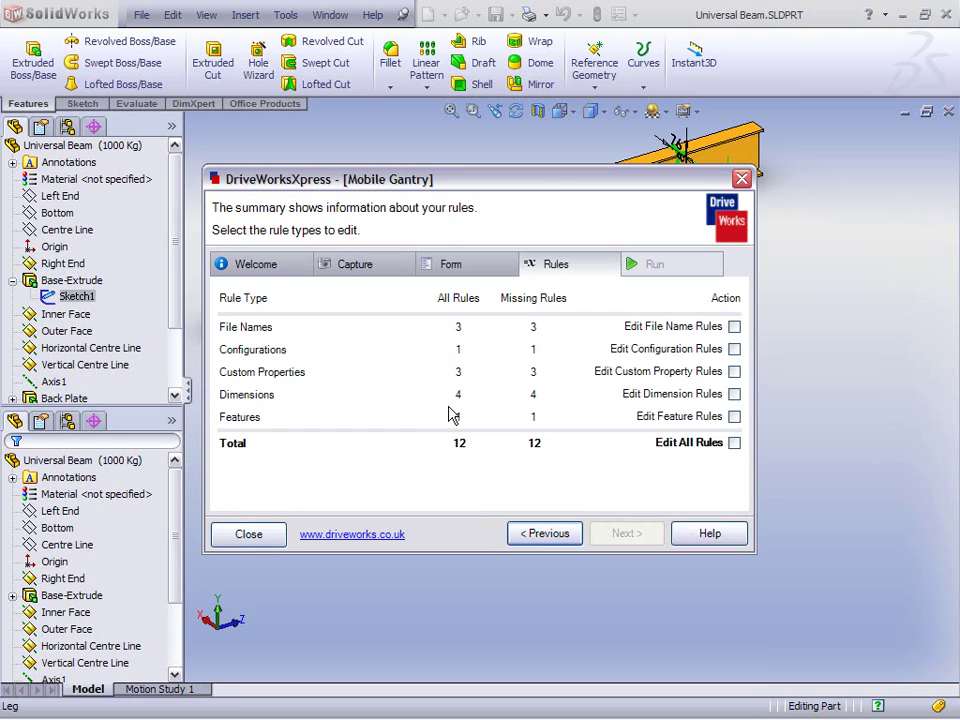
click(734, 326)
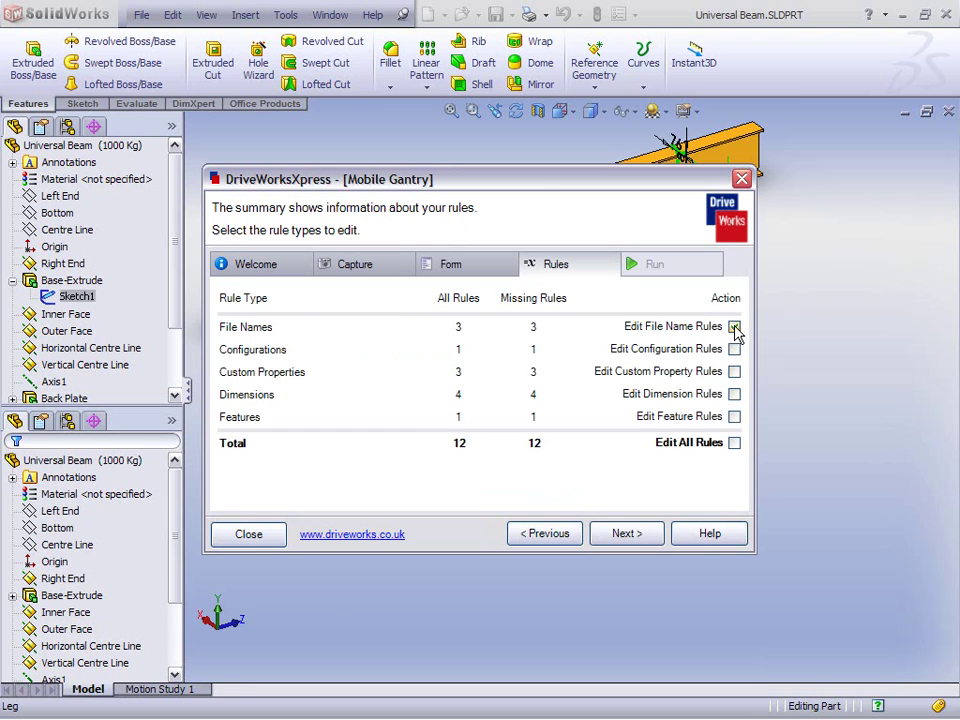
click(643, 538)
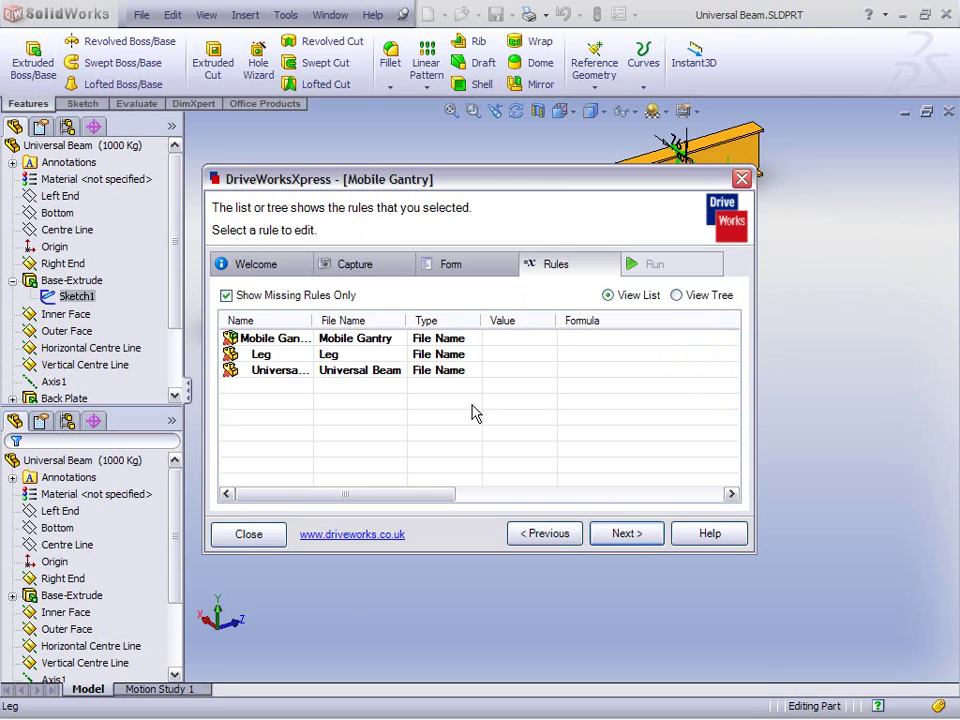
drag(312, 320, 375, 321)
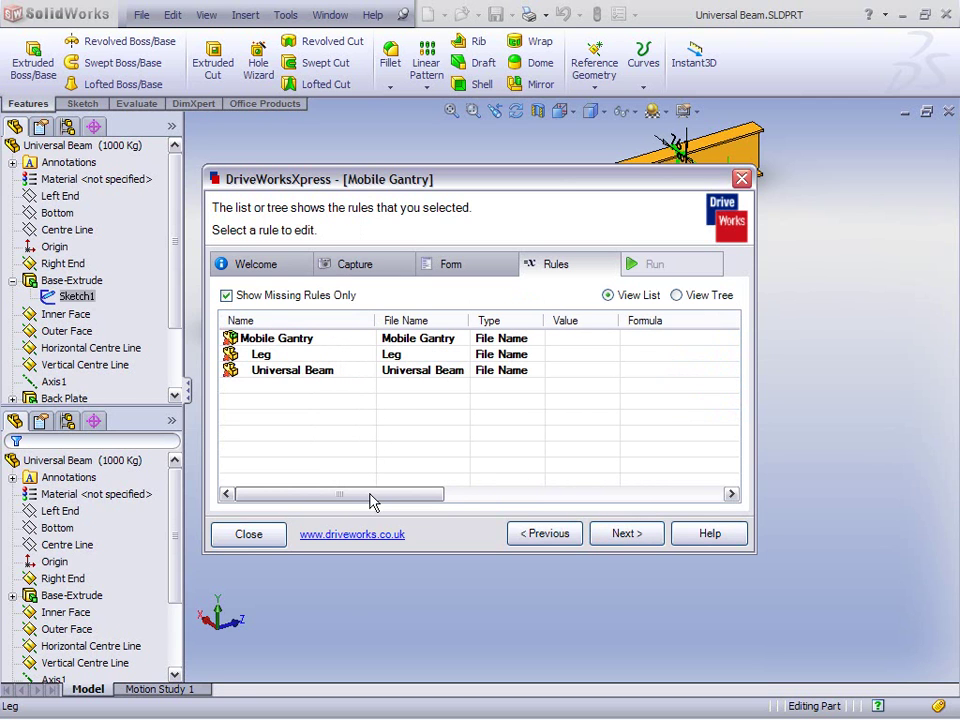
click(677, 295)
mouse_move(733, 356)
mouse_down()
mouse_move(734, 396)
mouse_move(735, 349)
mouse_up()
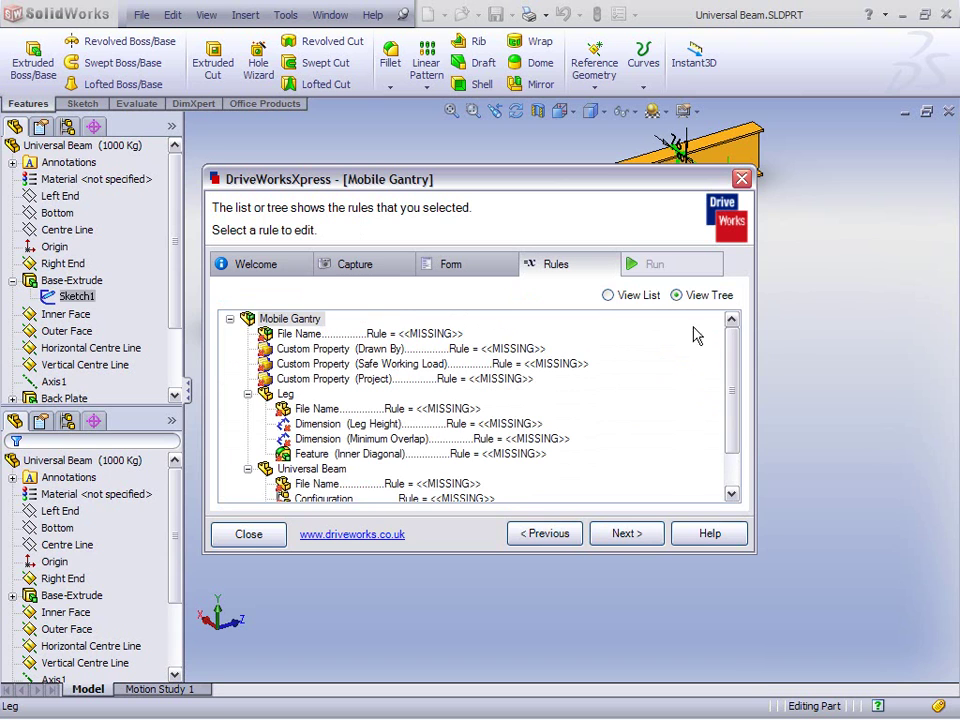
click(608, 296)
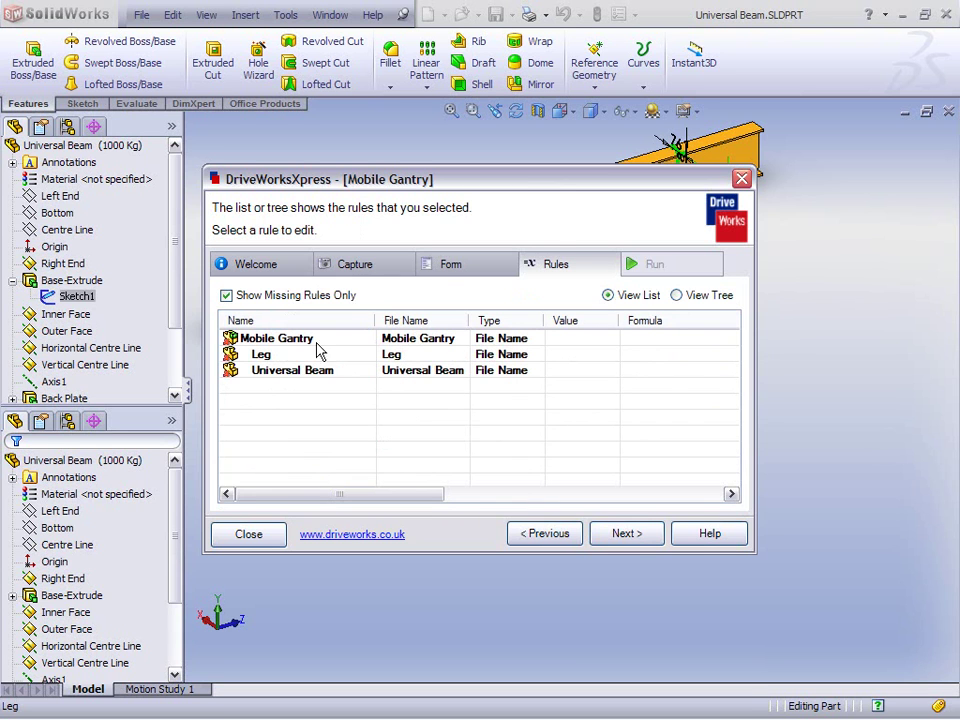
click(277, 344)
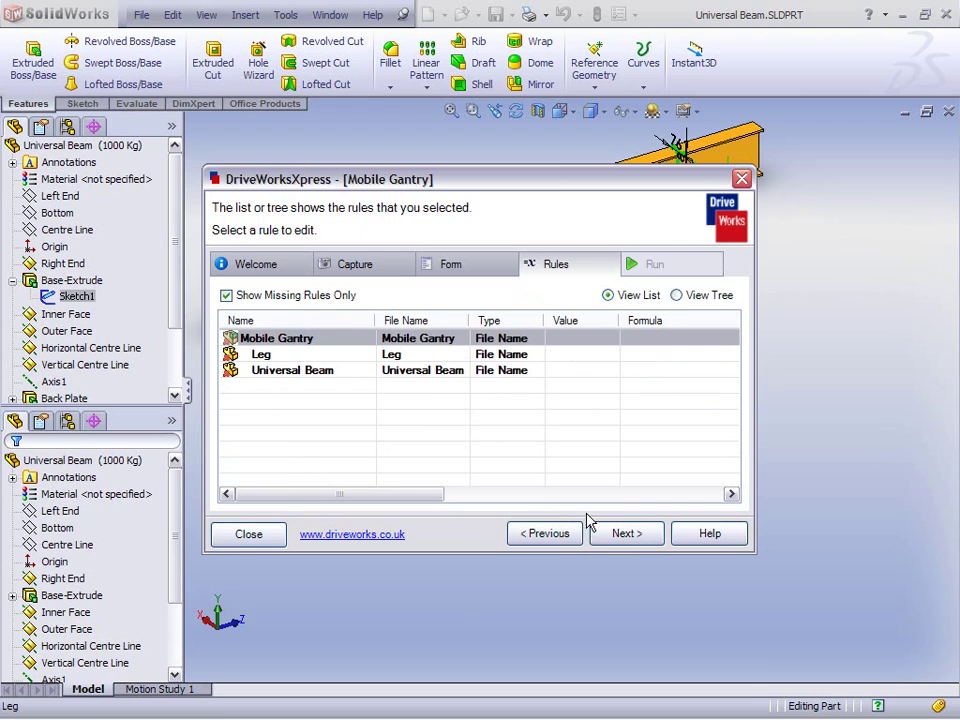
- Set the Mobile Gantry file name rule to the ProjectNumber input
click(622, 535)
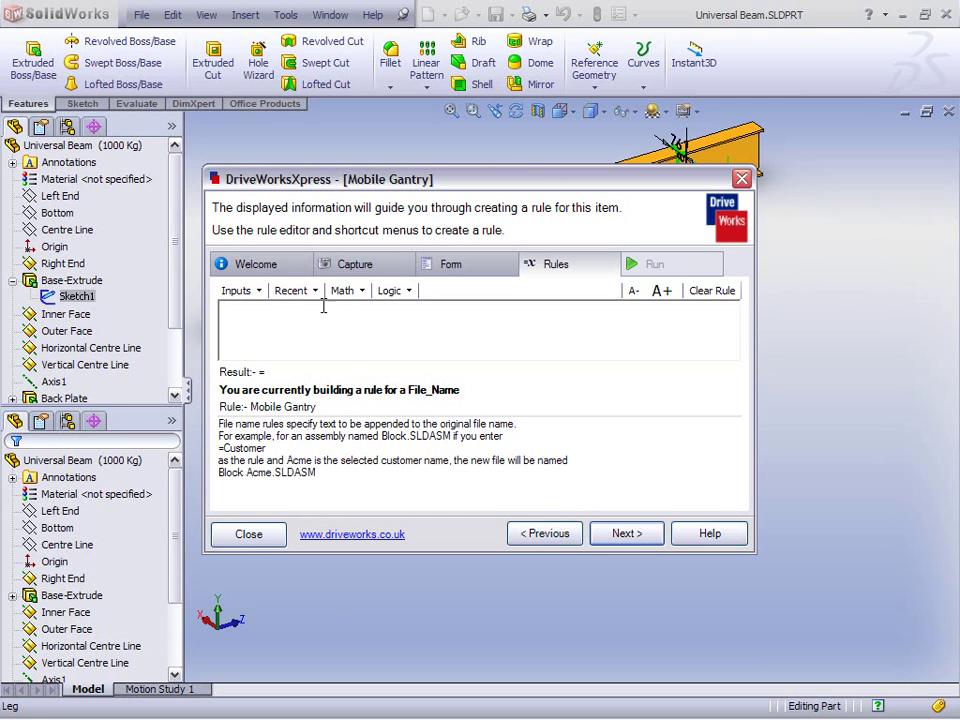
click(258, 292)
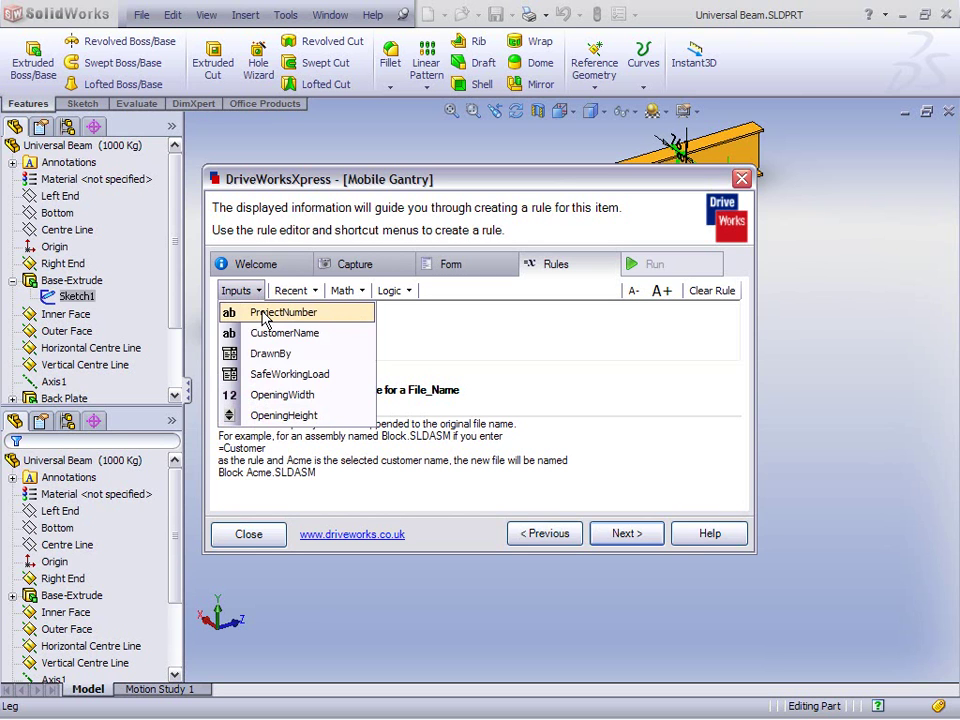
click(265, 313)
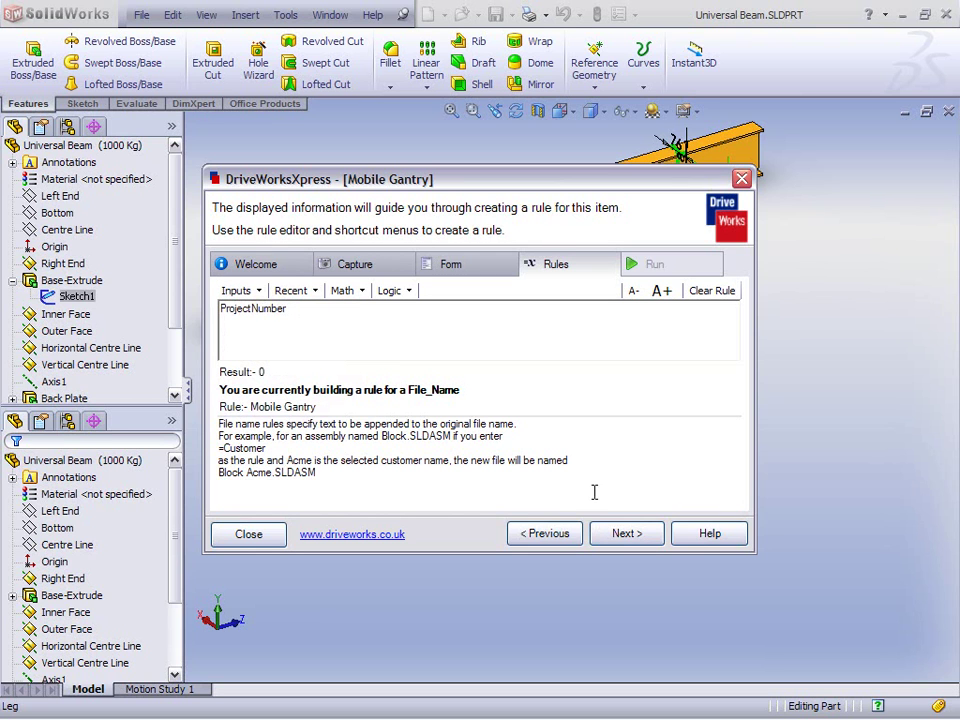
click(630, 536)
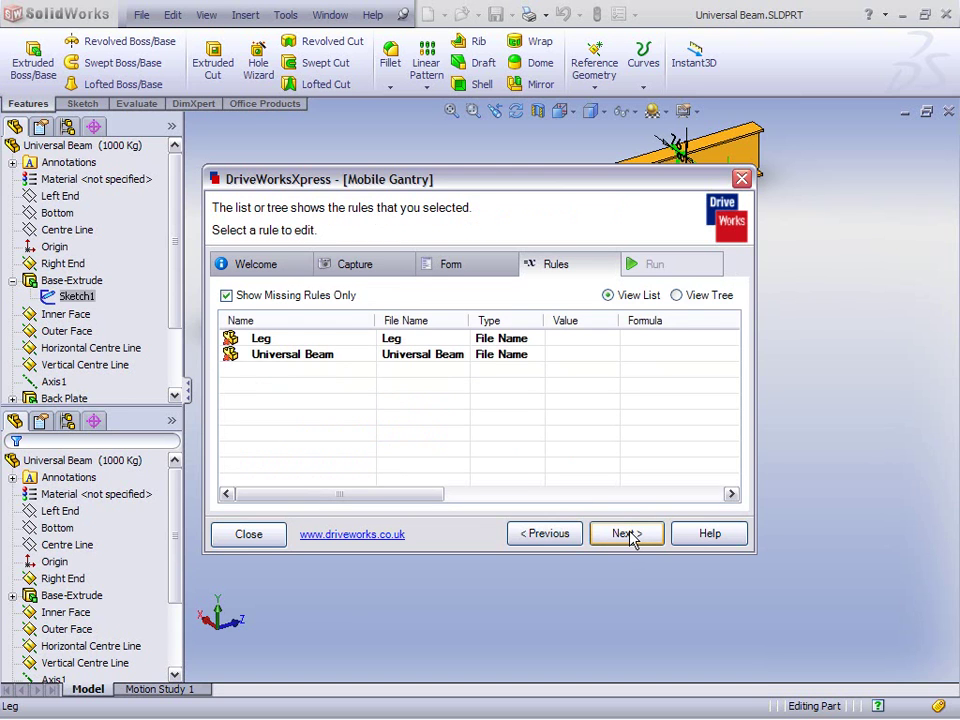
click(323, 362)
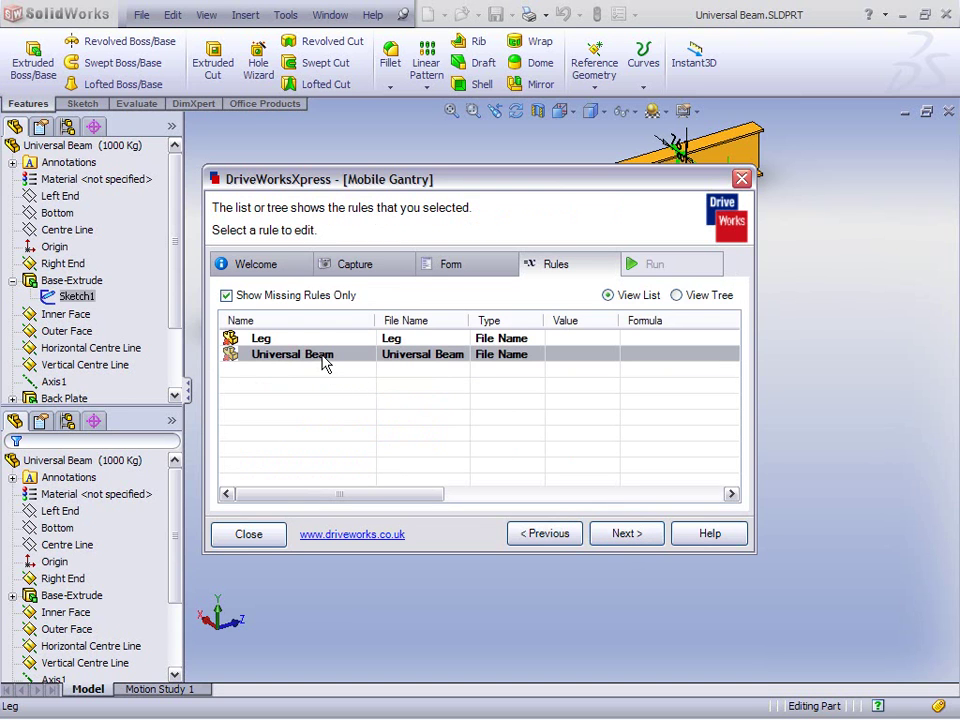
- Set the Universal Beam file name rule to OpeningWidth & " Wide - " & SafeWorkingLoad & " Safe Working Load"
click(622, 534)
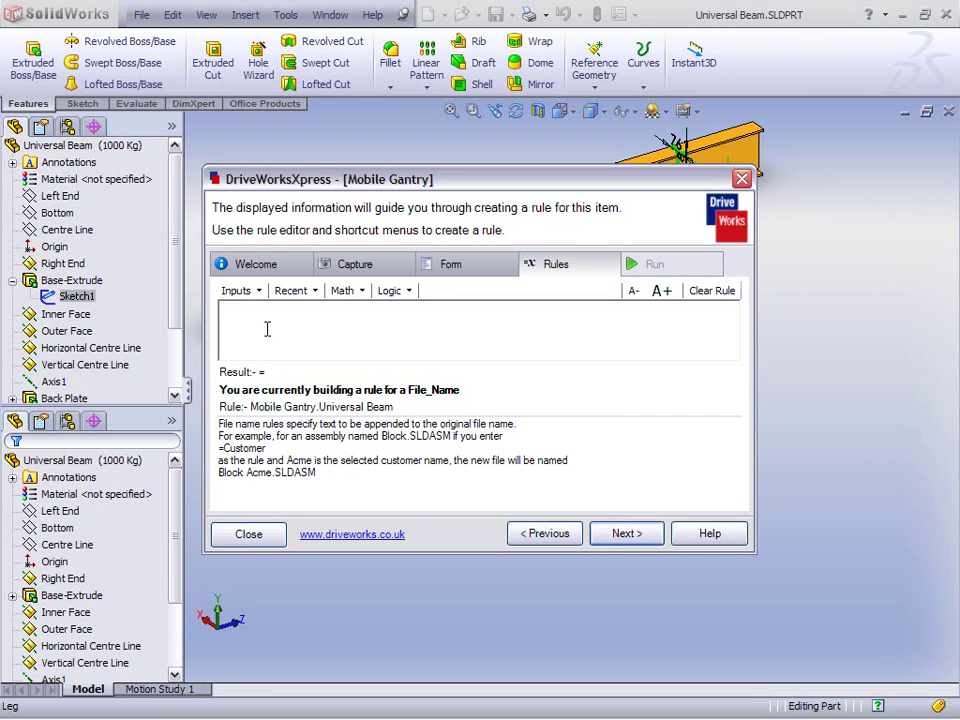
click(240, 291)
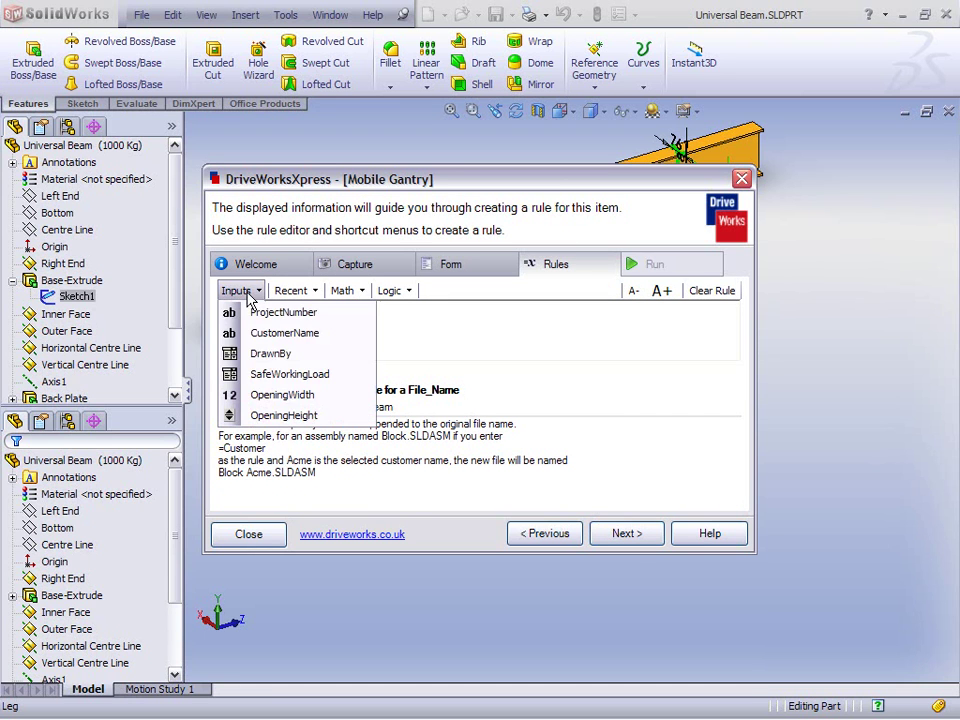
click(281, 395)
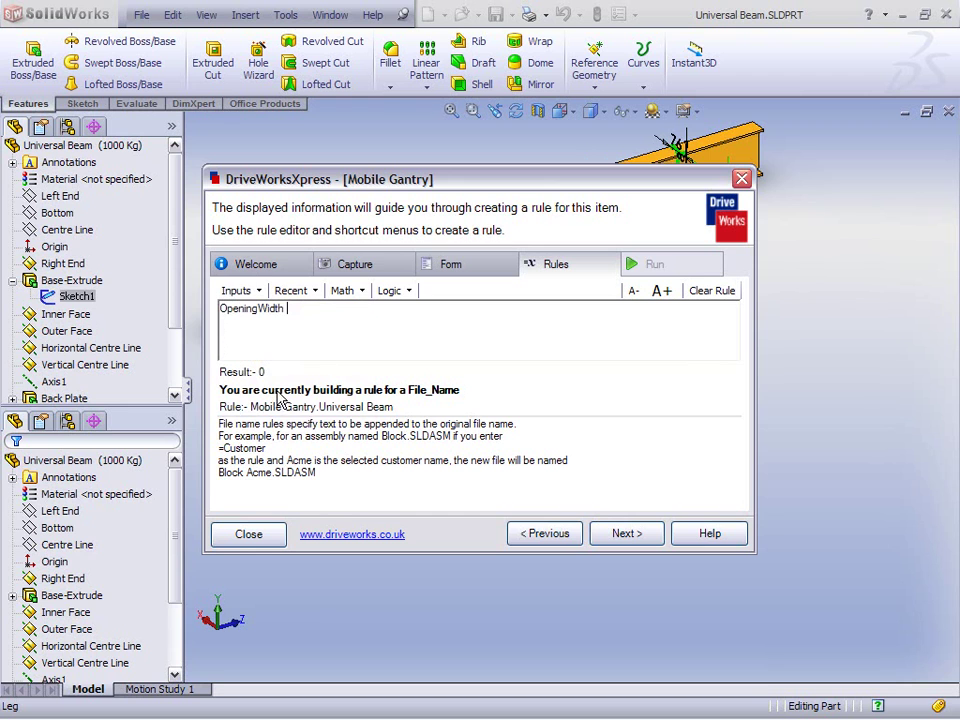
text(& )
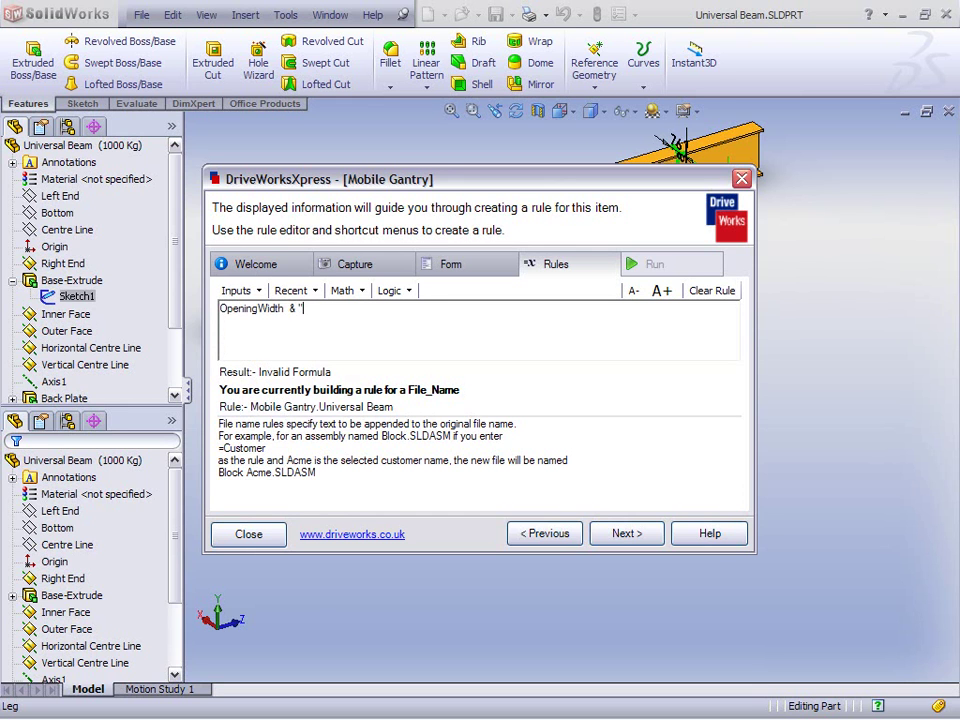
text(" Wide - " &)
click(240, 291)
click(262, 374)
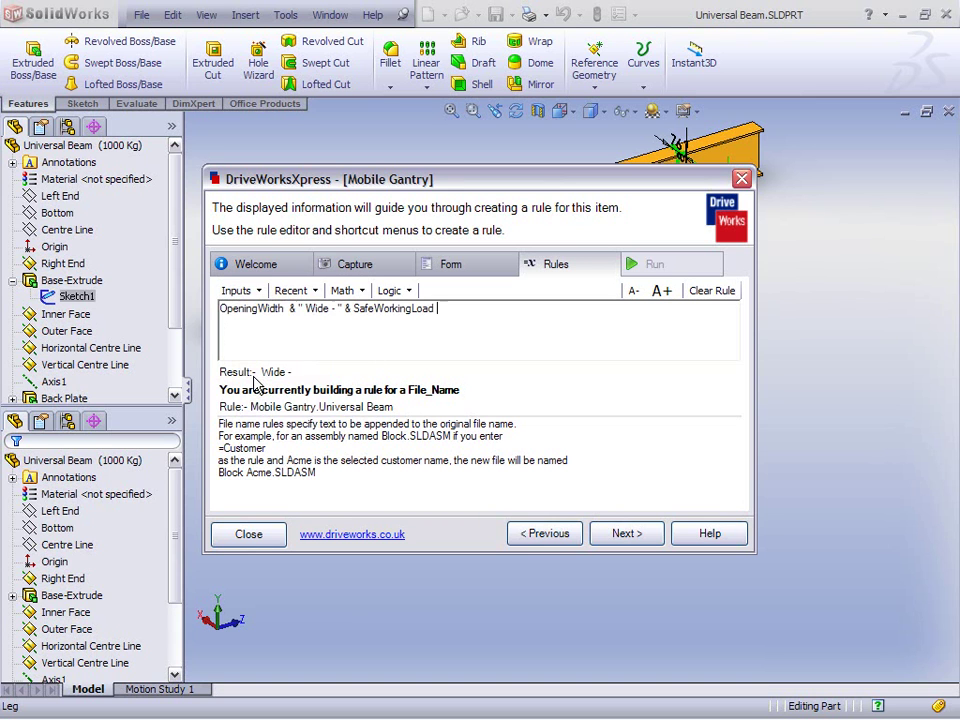
text(&)
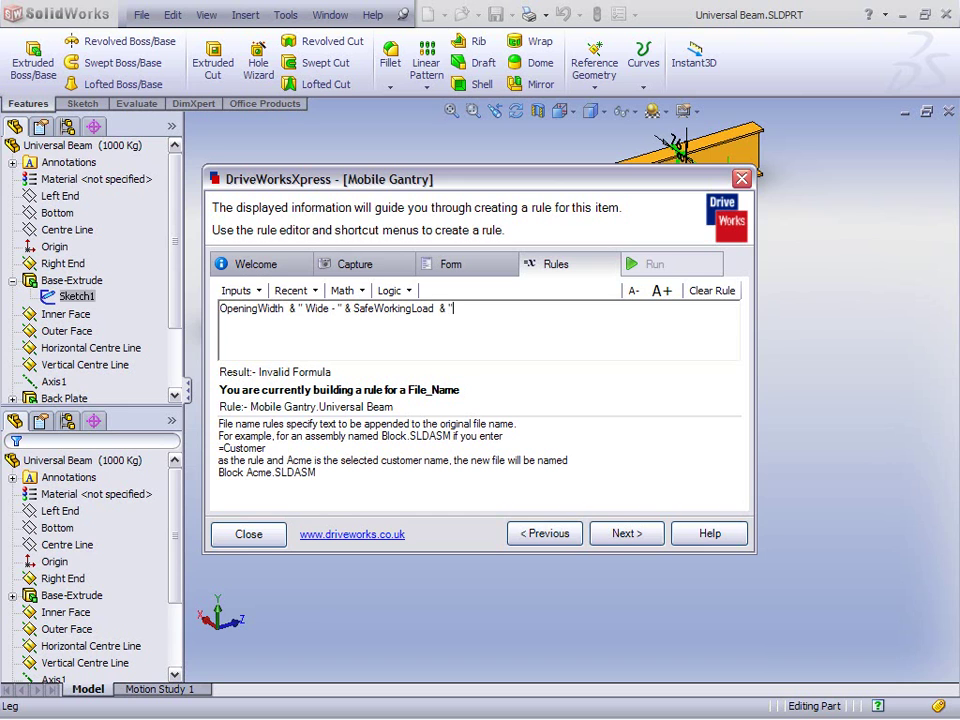
text( " Safe Working Load")
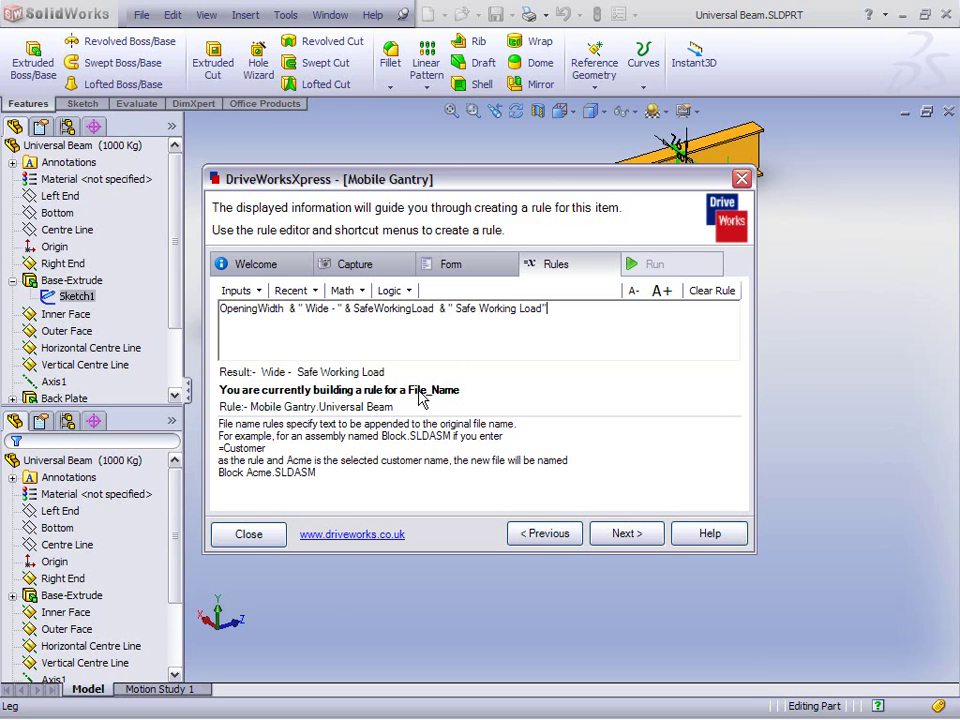
click(627, 535)
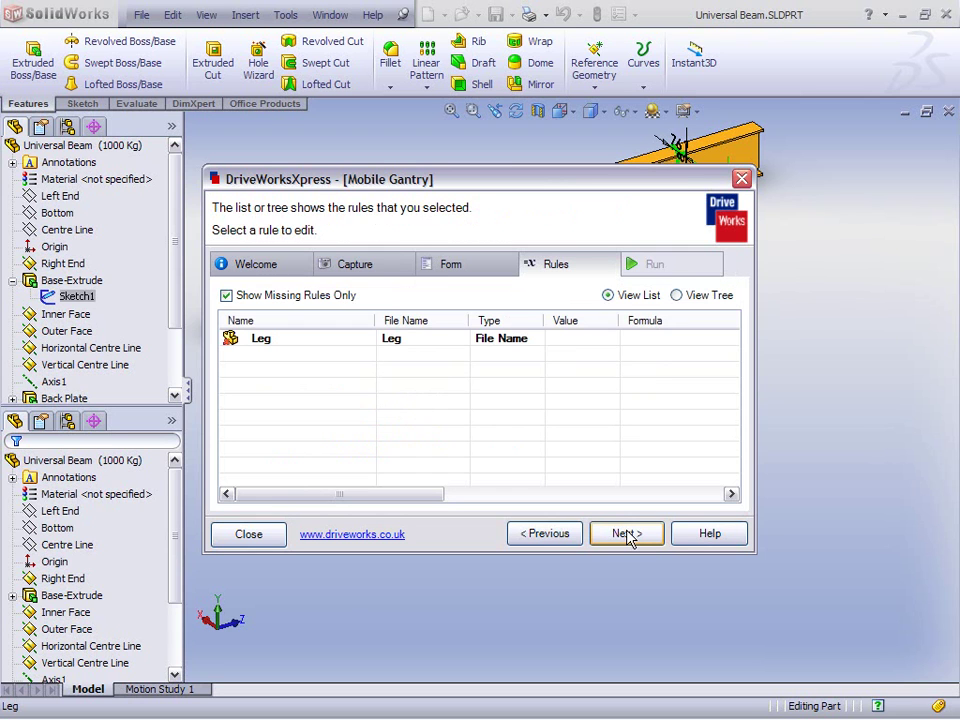
- Set the Leg file name rule to OpeningHeight & " High"
click(329, 341)
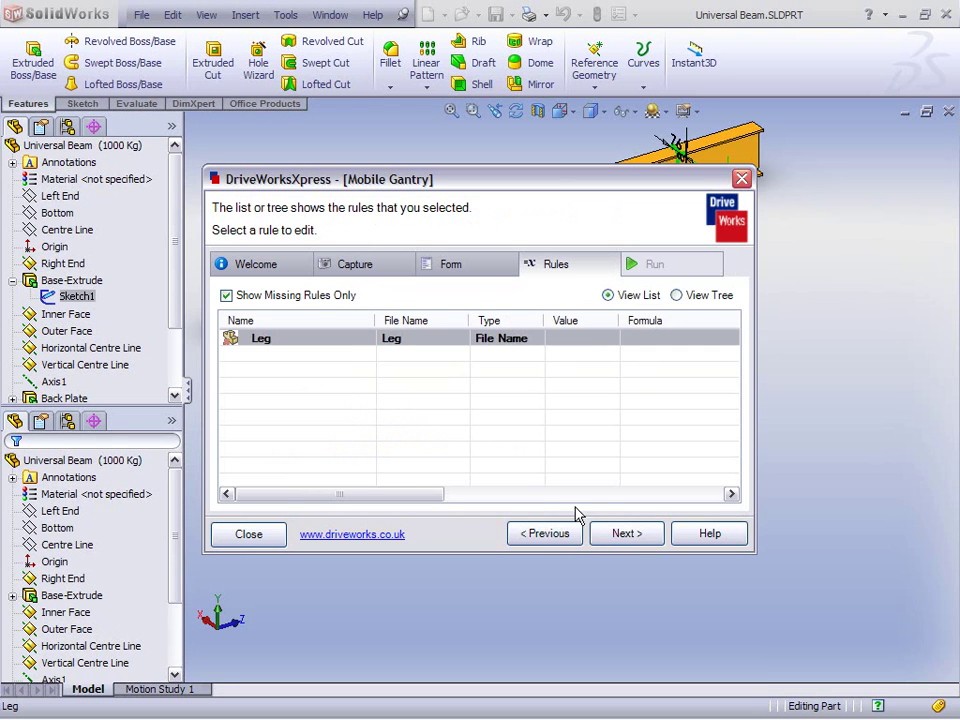
click(614, 535)
click(256, 291)
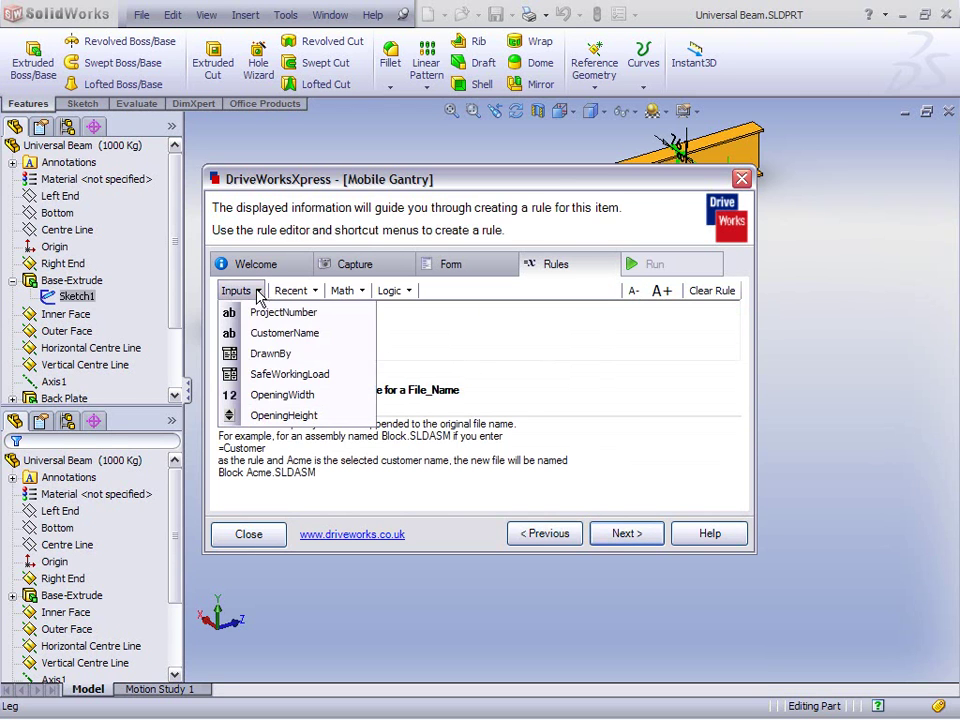
click(262, 415)
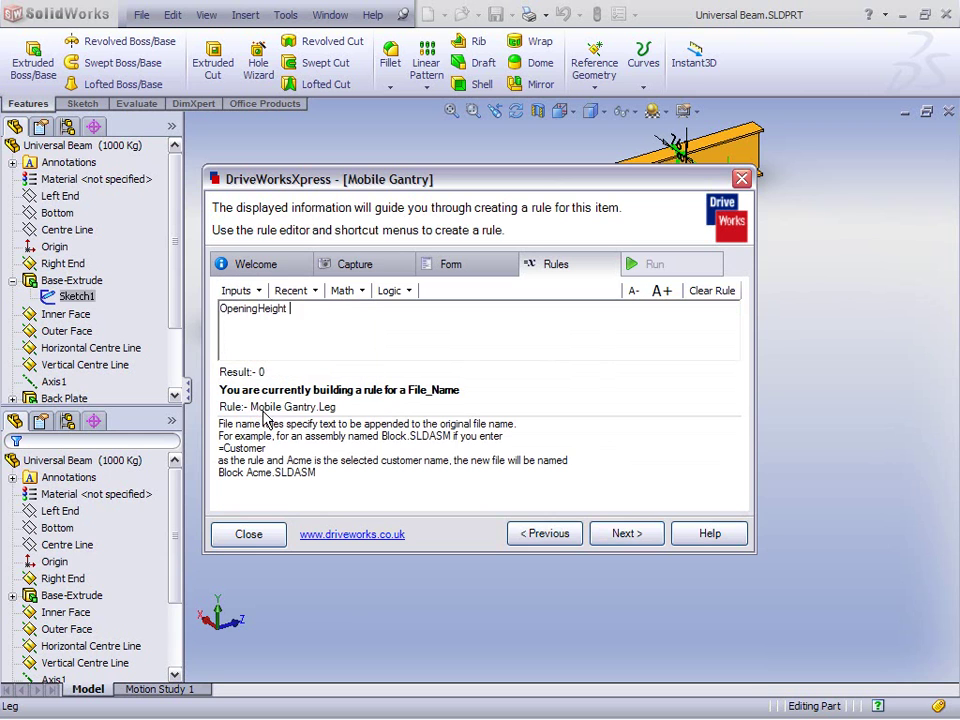
text(&)
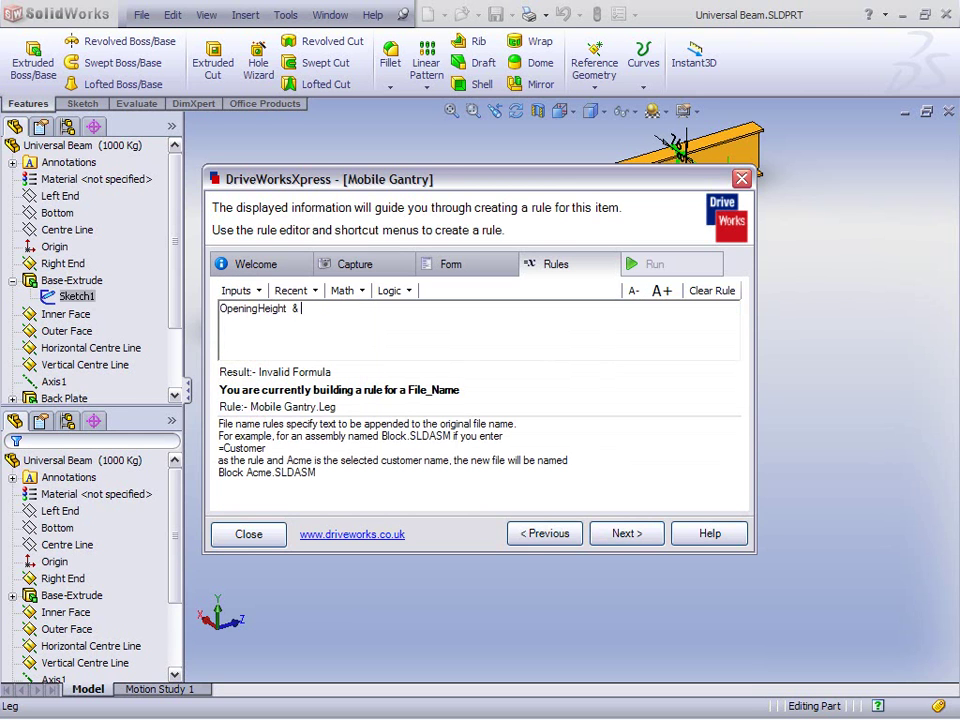
text( " High")
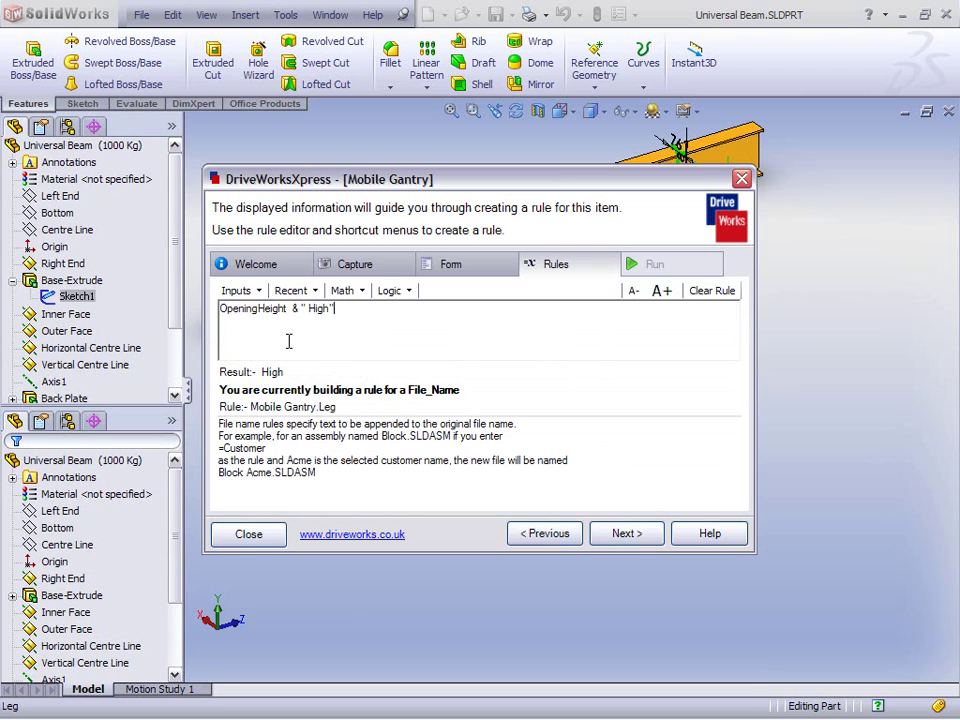
click(622, 534)
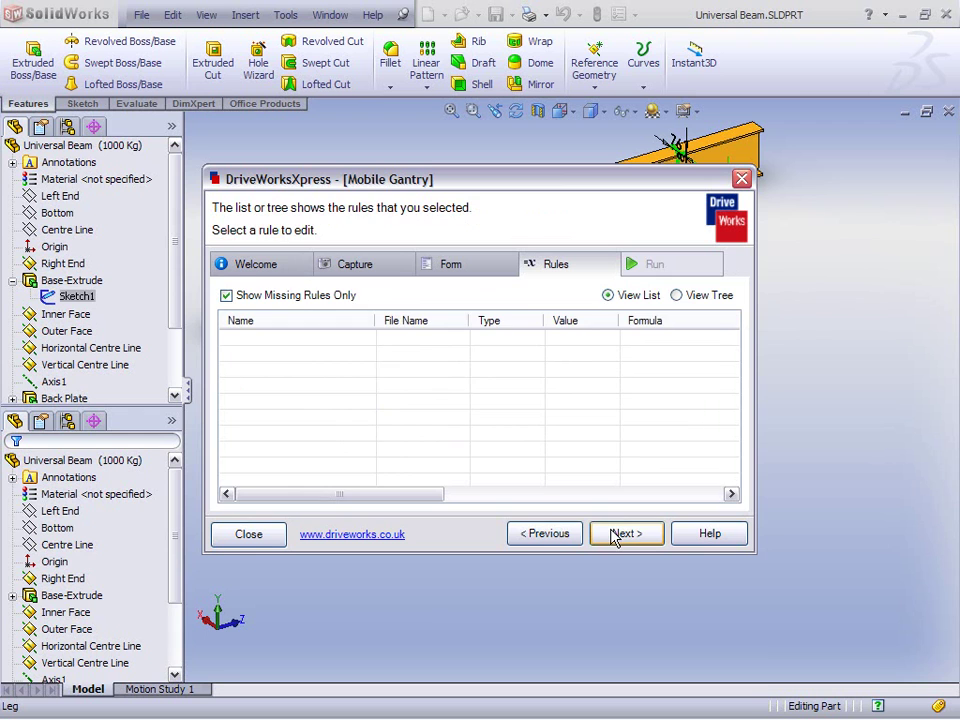
- Switch from file name rules to editing configuration rules
click(622, 534)
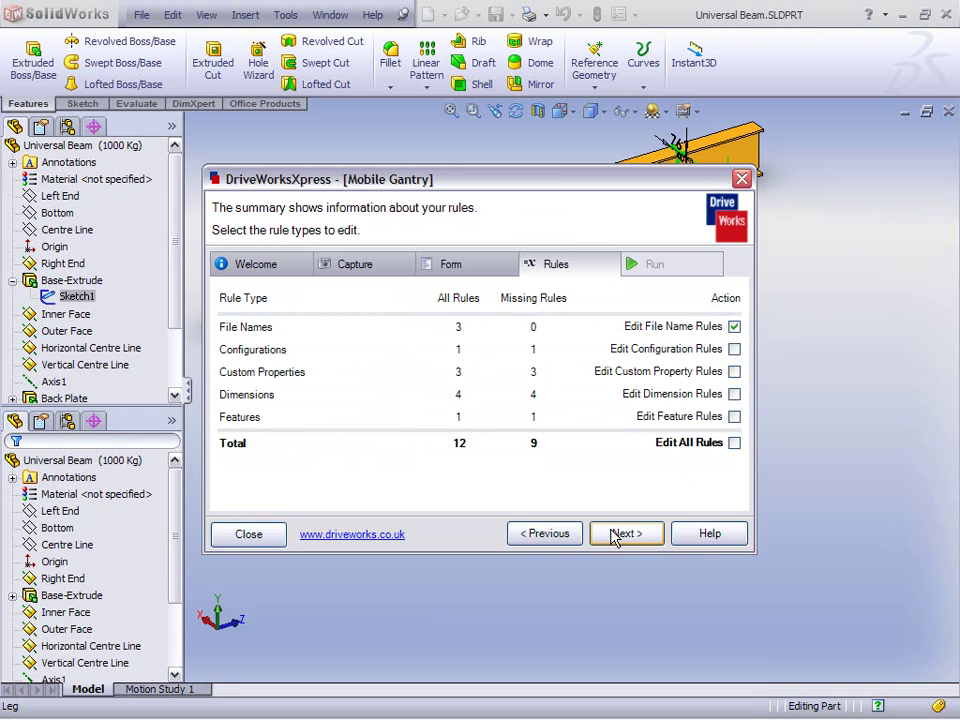
click(734, 350)
click(734, 327)
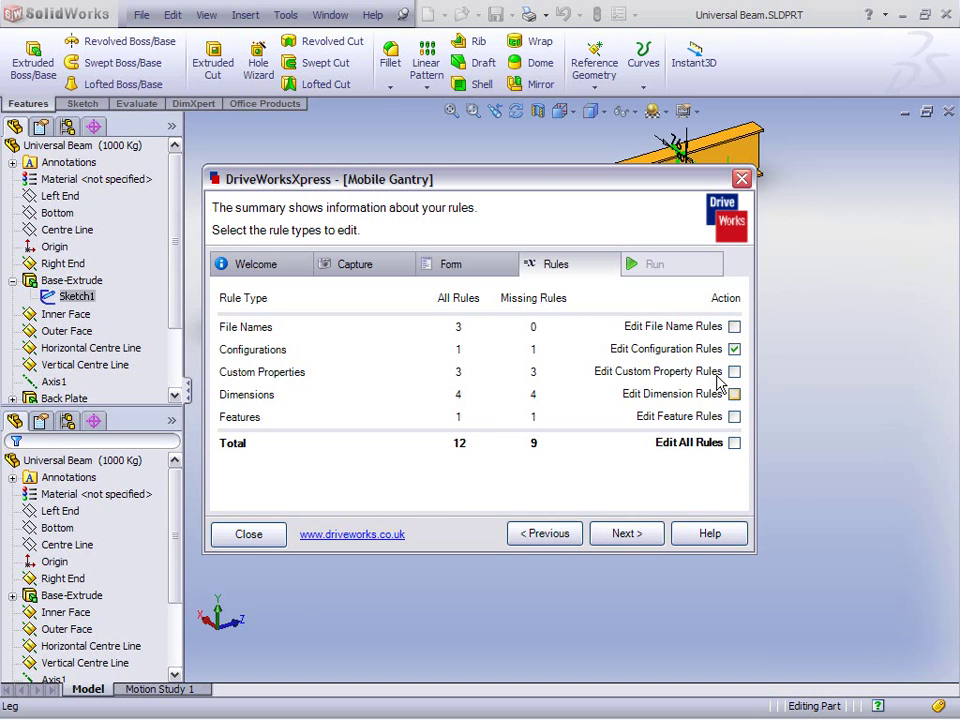
click(627, 534)
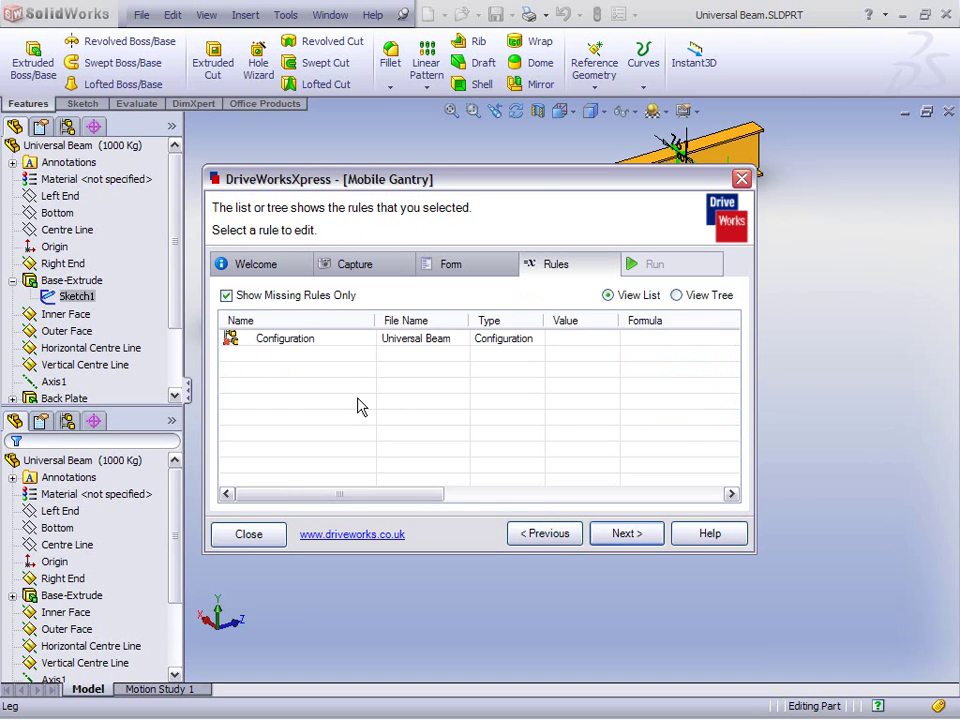
- Drive the Universal Beam Configuration rule from the SafeWorkingLoad input
click(349, 342)
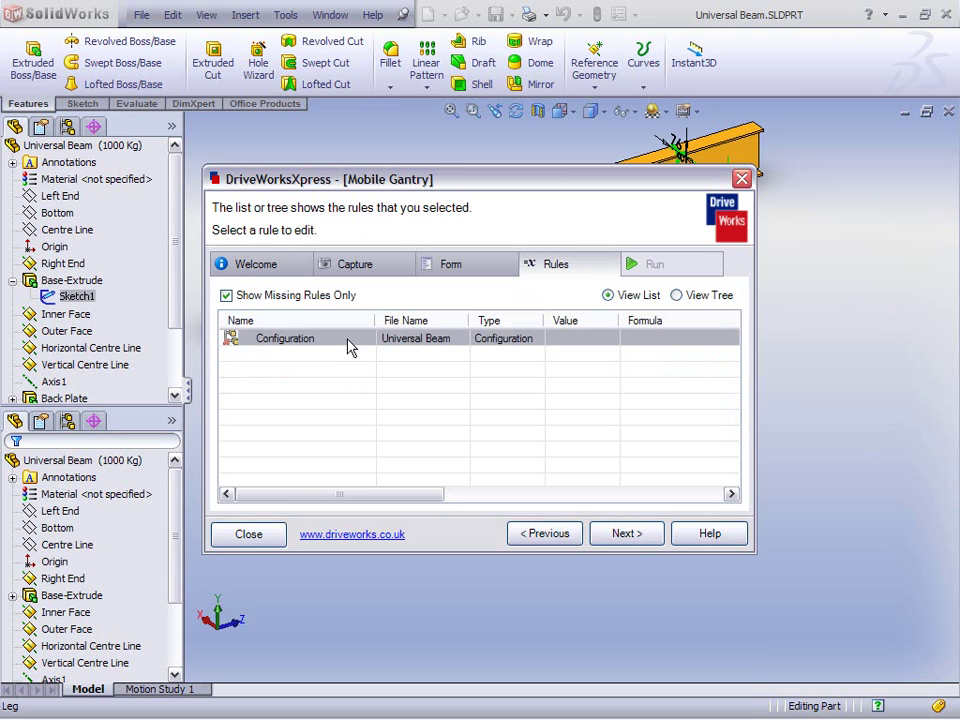
click(624, 533)
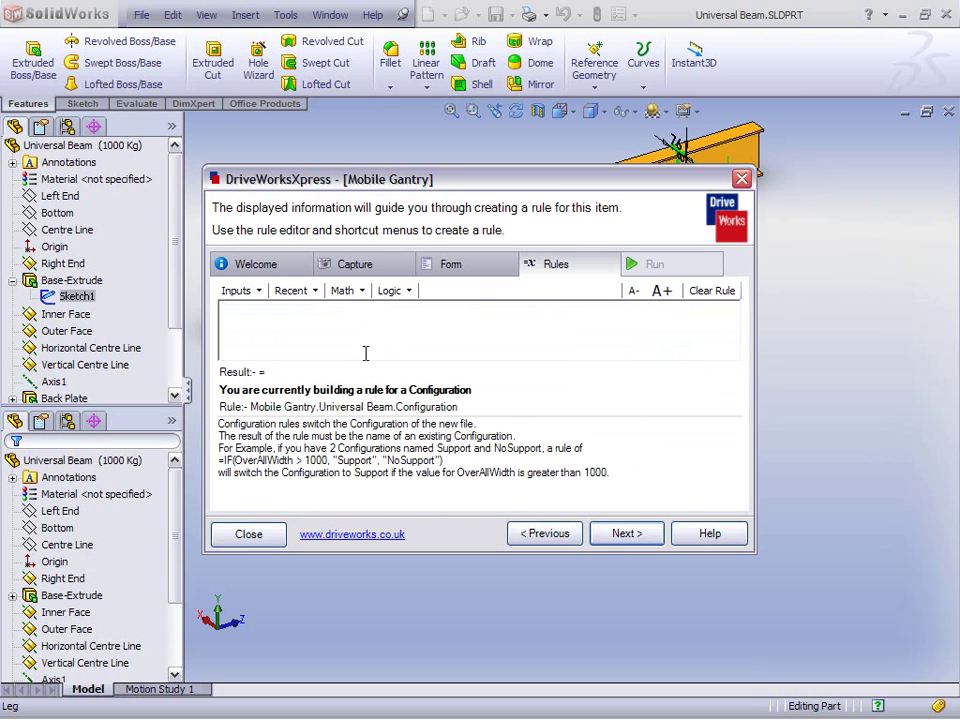
click(257, 290)
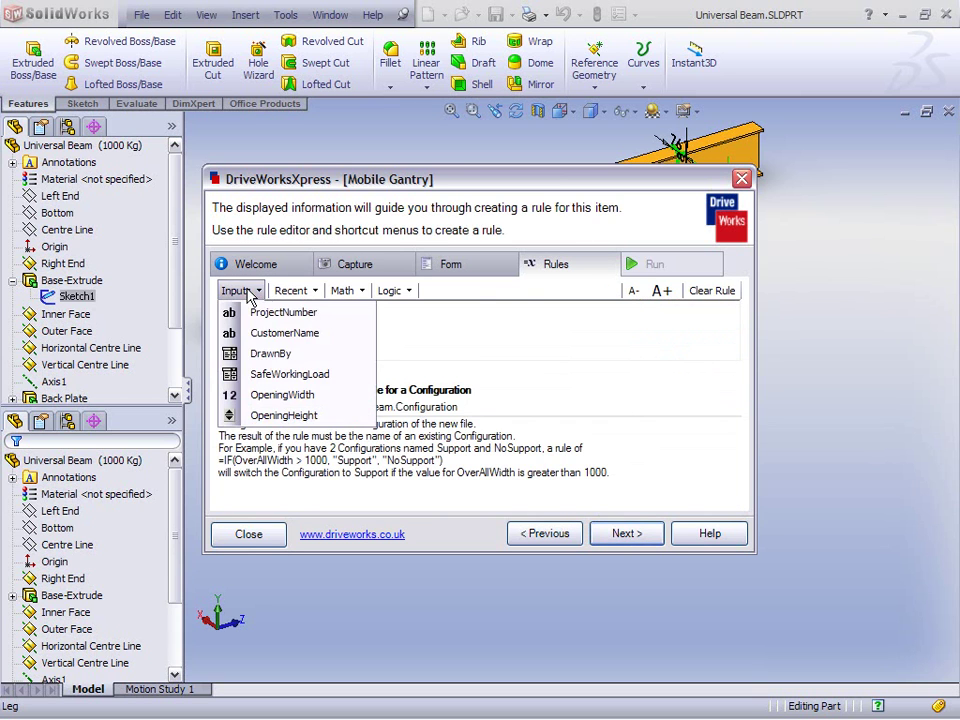
click(274, 376)
click(615, 534)
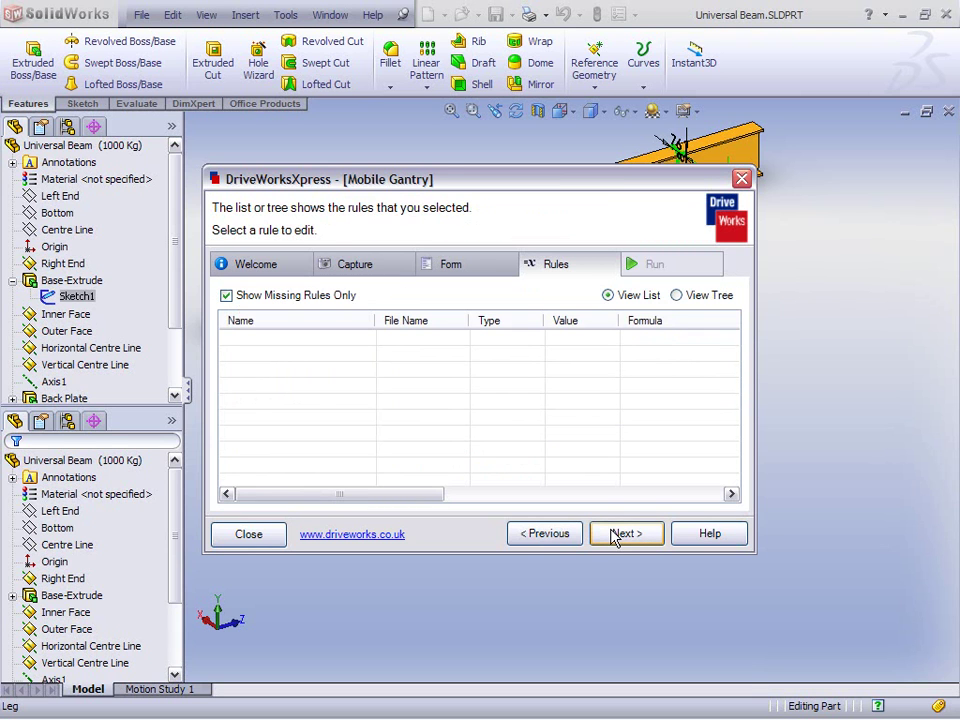
click(617, 535)
- Switch to custom property rules and set Drawn By from the DrawnBy input
click(734, 349)
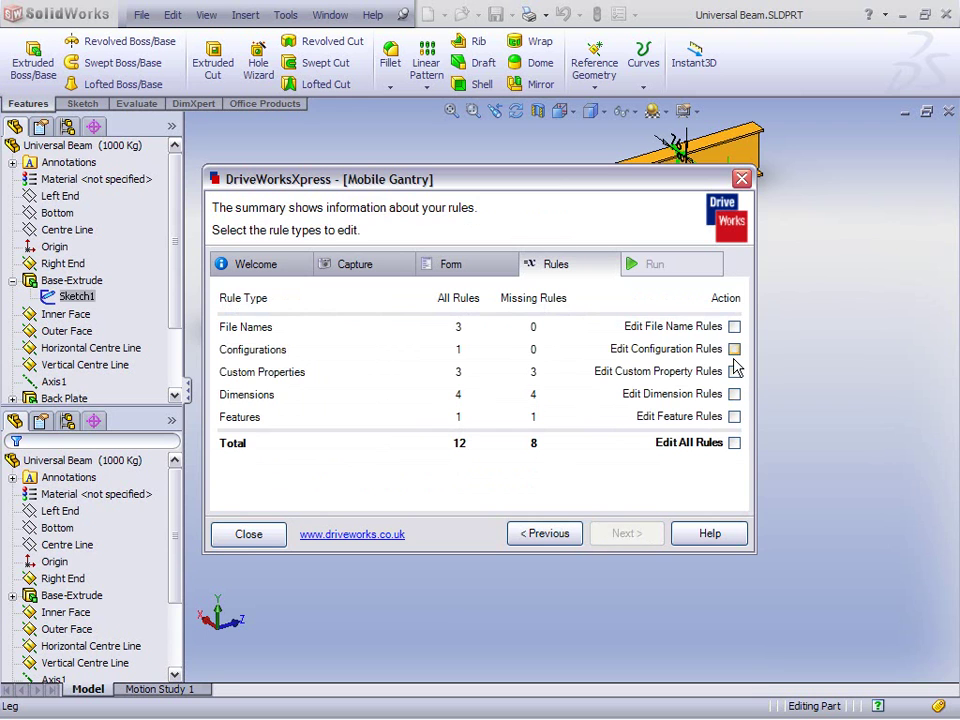
click(735, 371)
click(632, 535)
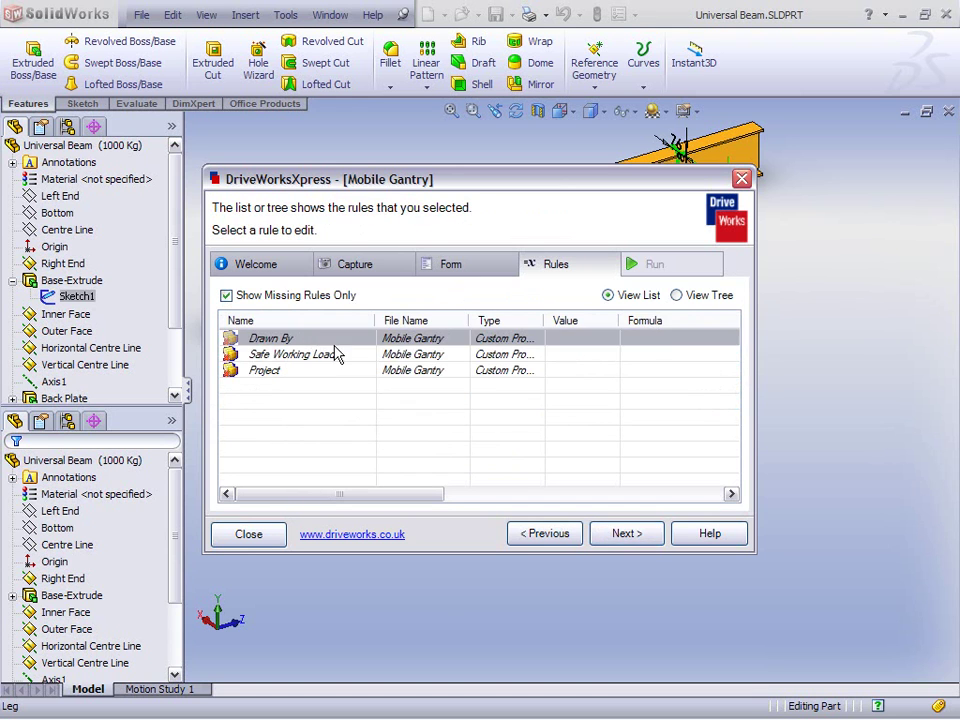
click(624, 533)
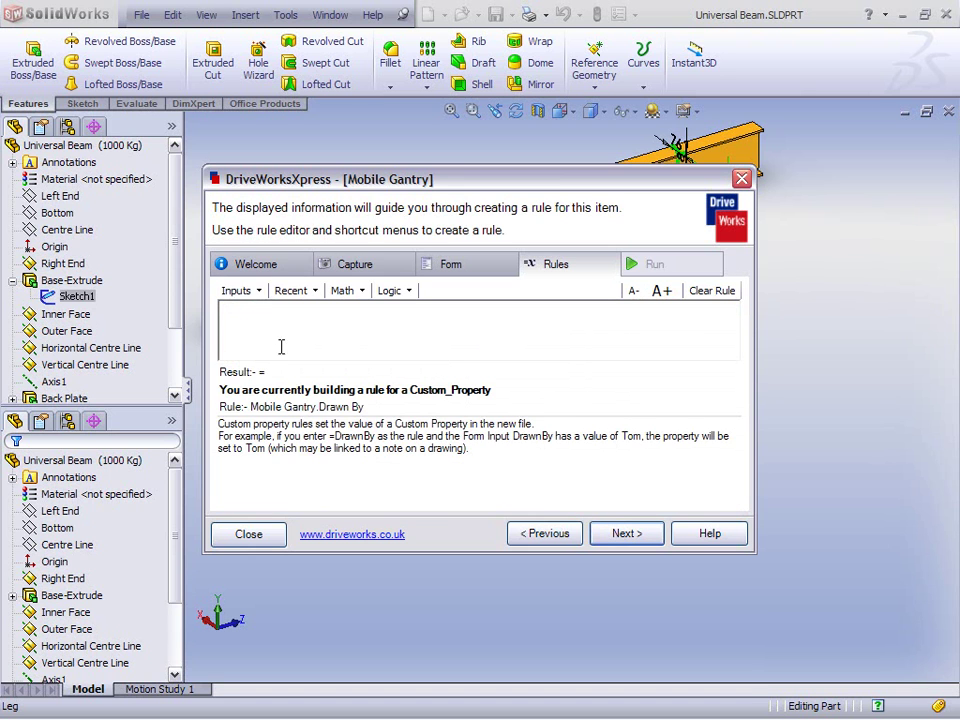
click(256, 296)
click(266, 356)
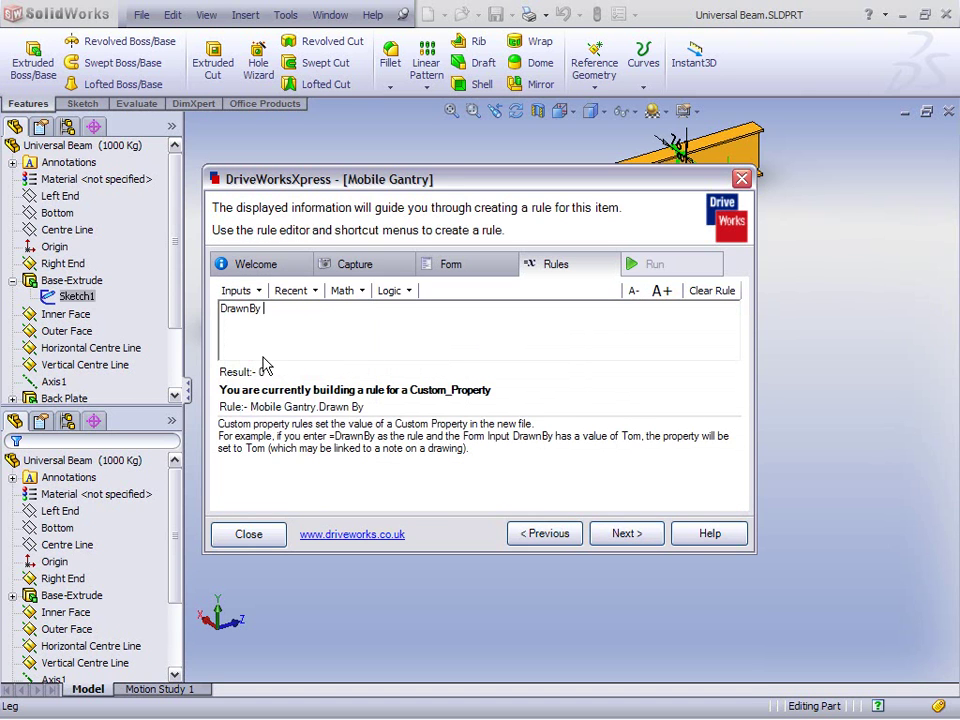
click(624, 535)
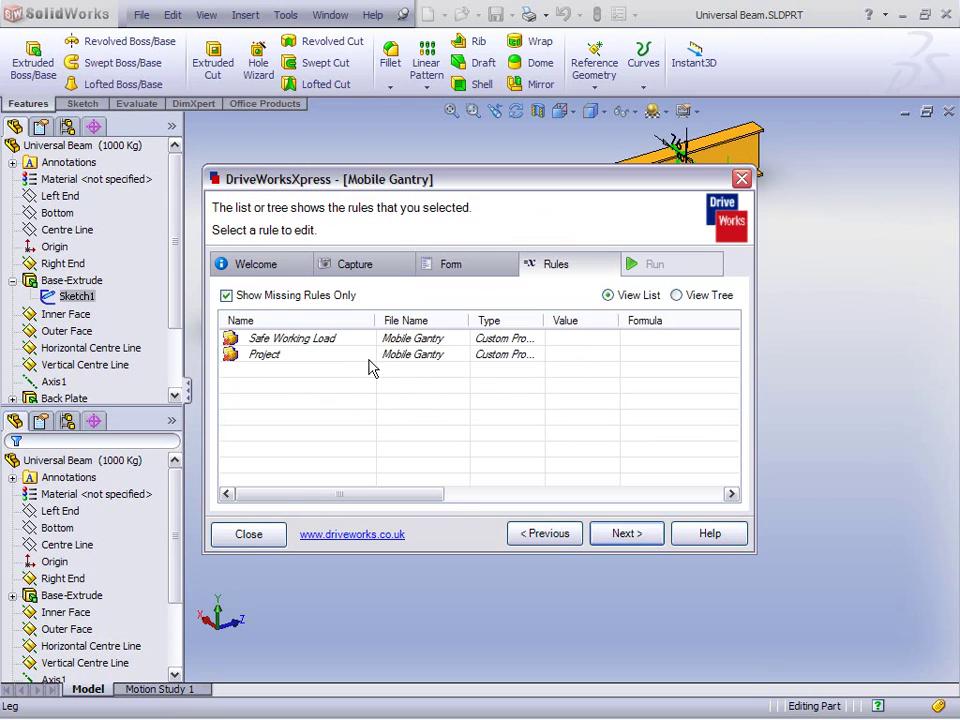
- Set the Safe Working Load property from the SafeWorkingLoad input
click(354, 341)
click(622, 535)
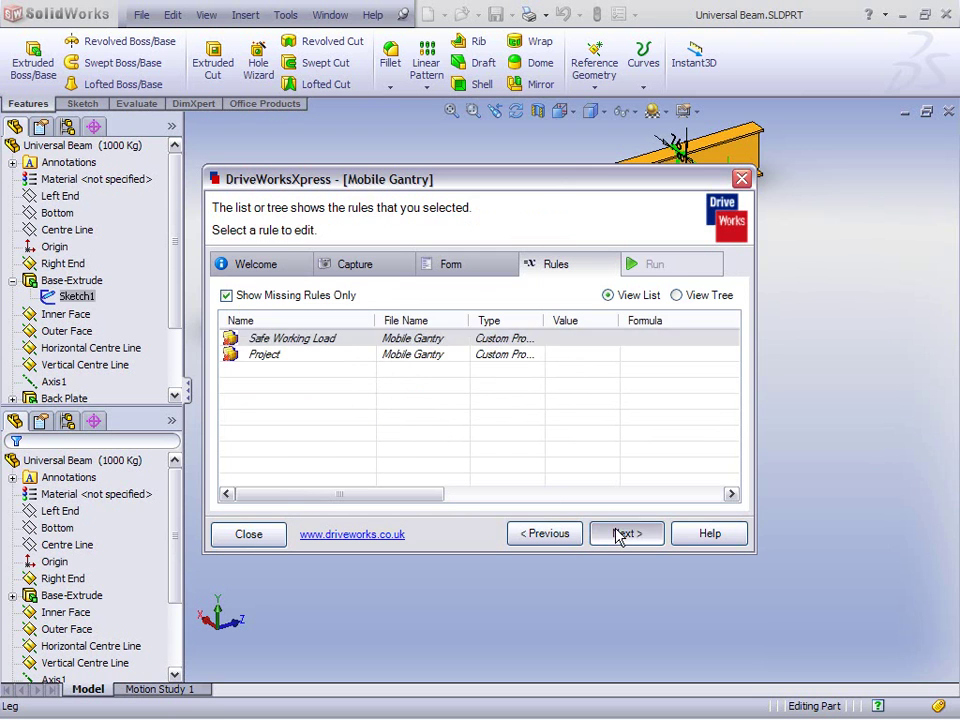
click(256, 292)
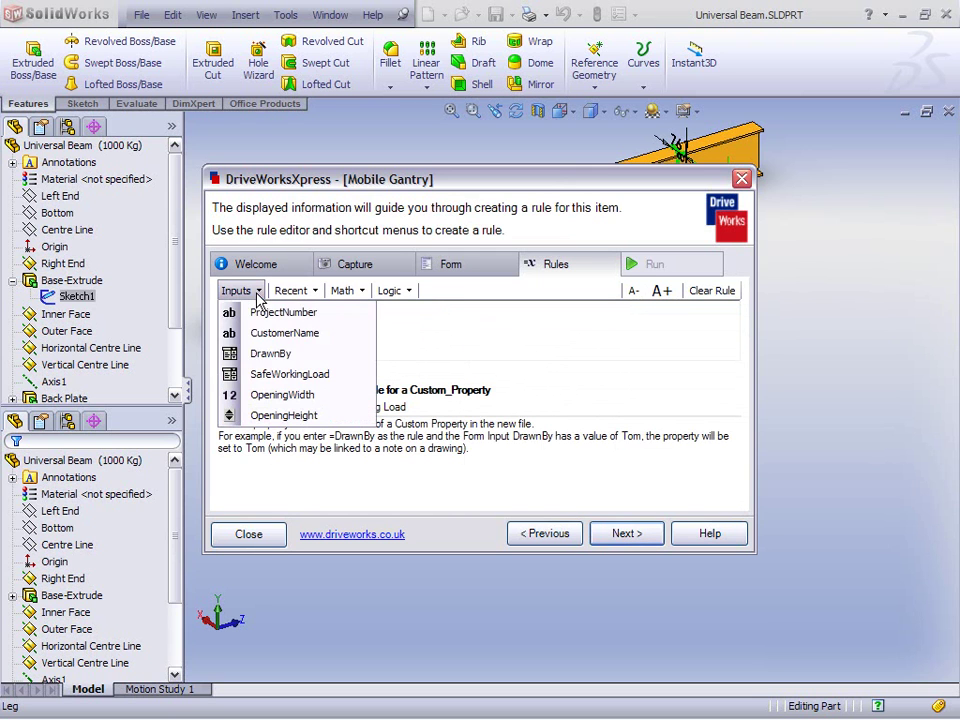
click(268, 374)
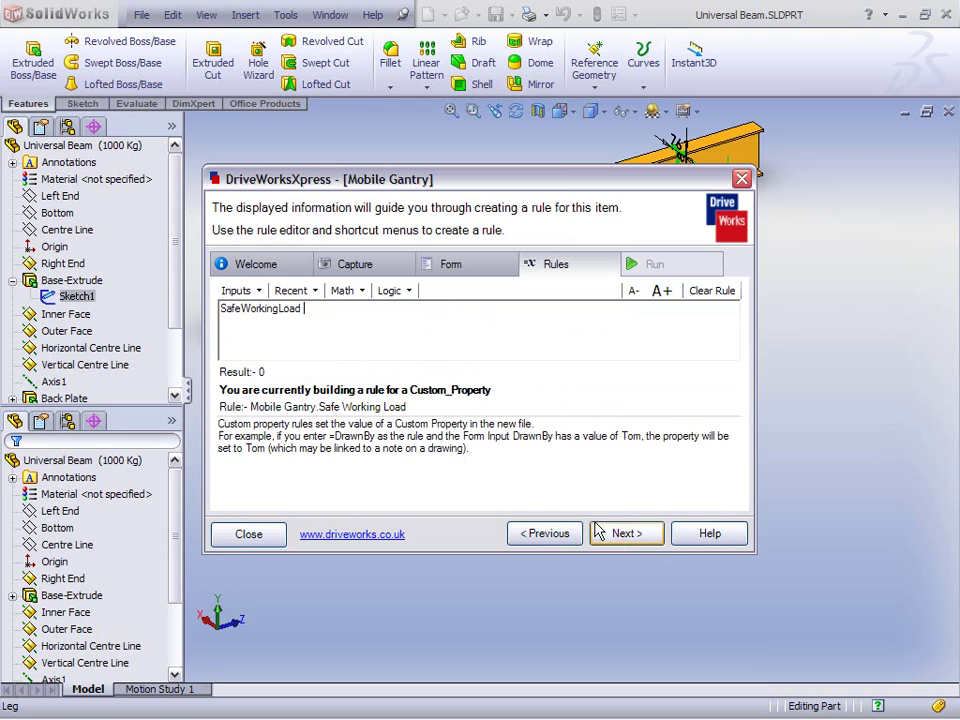
click(624, 535)
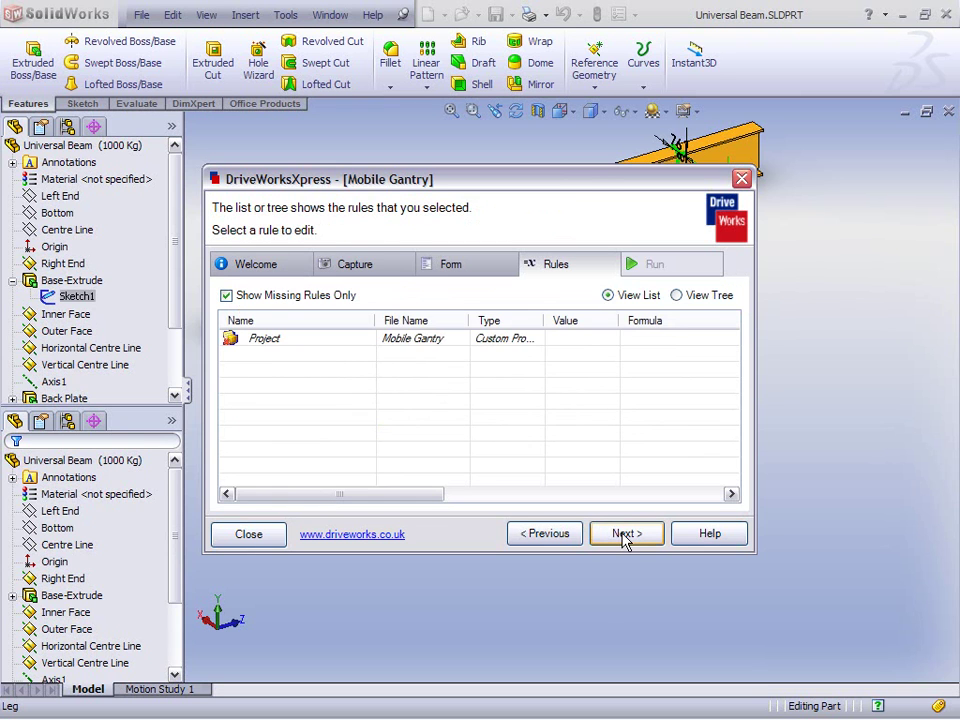
- Set the Project property from the ProjectNumber input and stop editing custom property rules
click(598, 534)
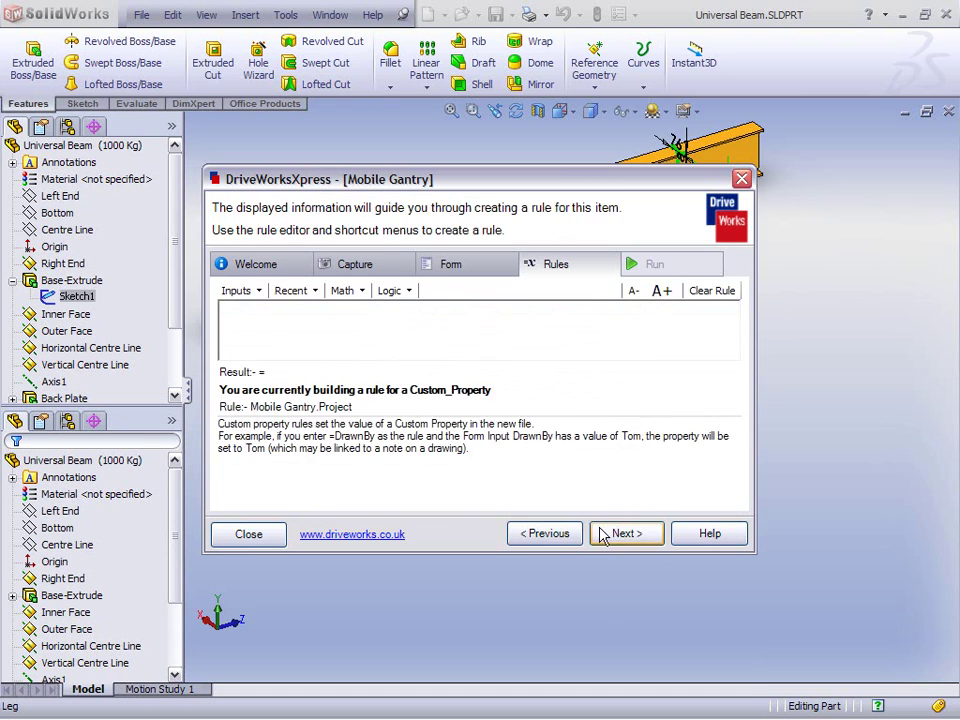
click(238, 291)
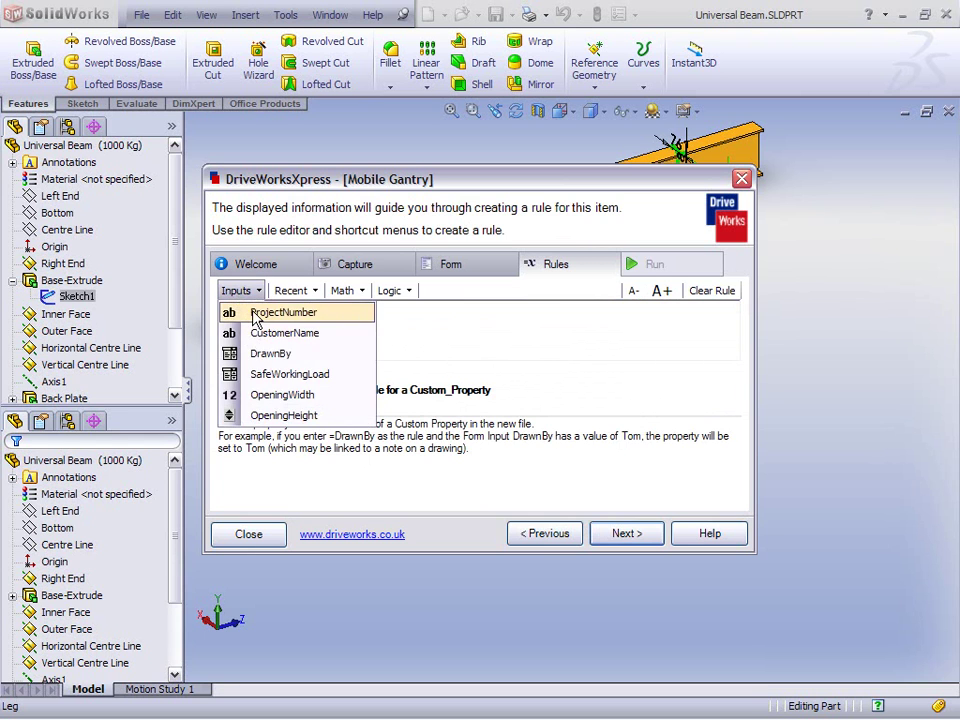
click(255, 313)
click(625, 535)
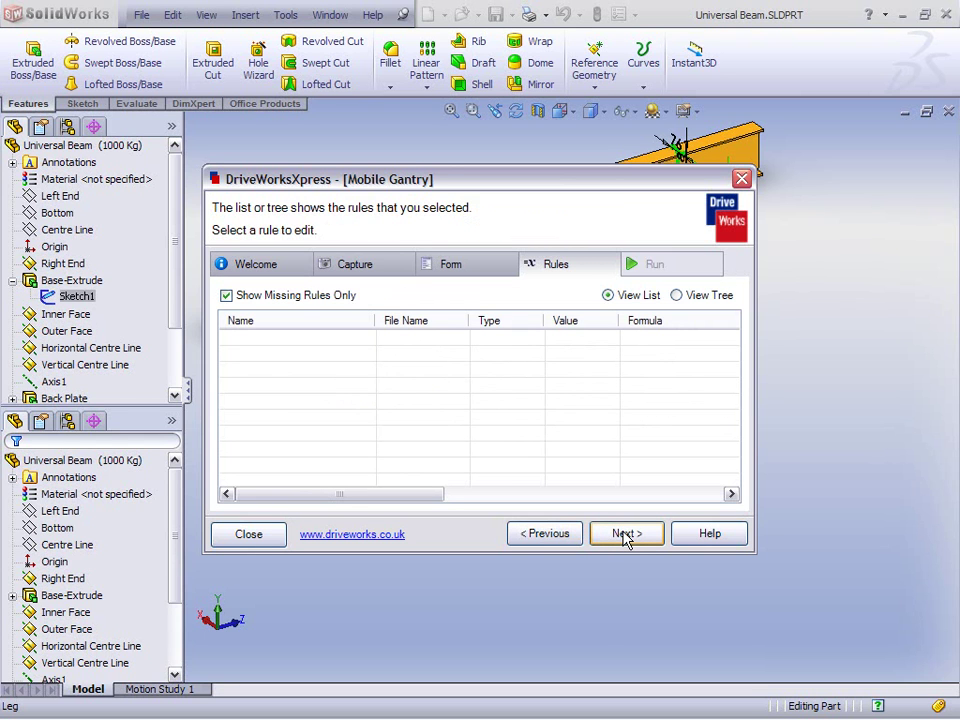
click(625, 535)
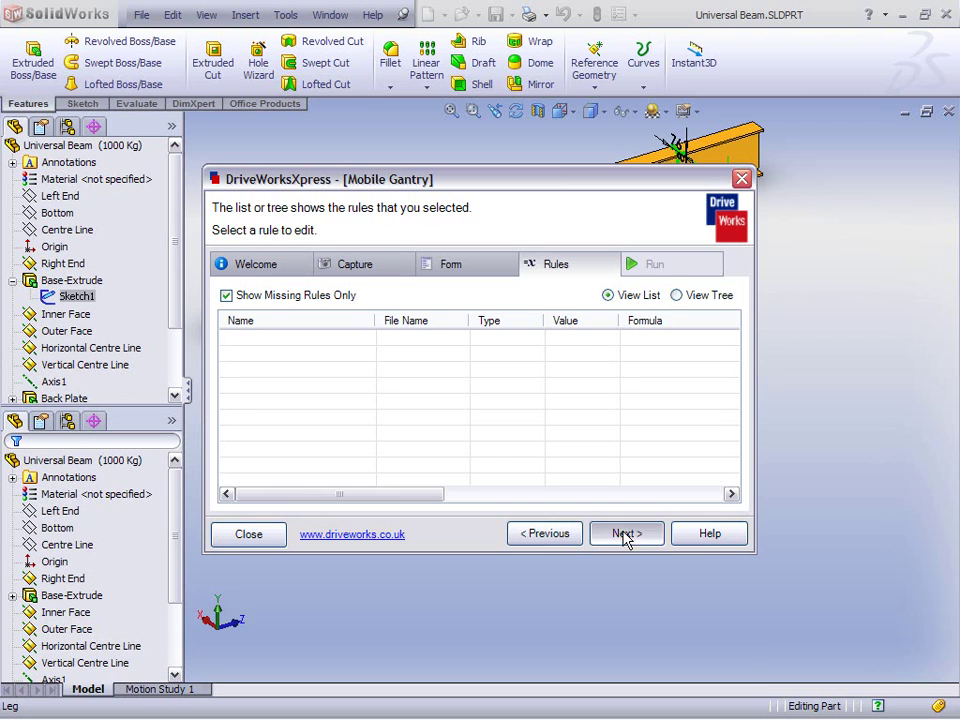
click(734, 371)
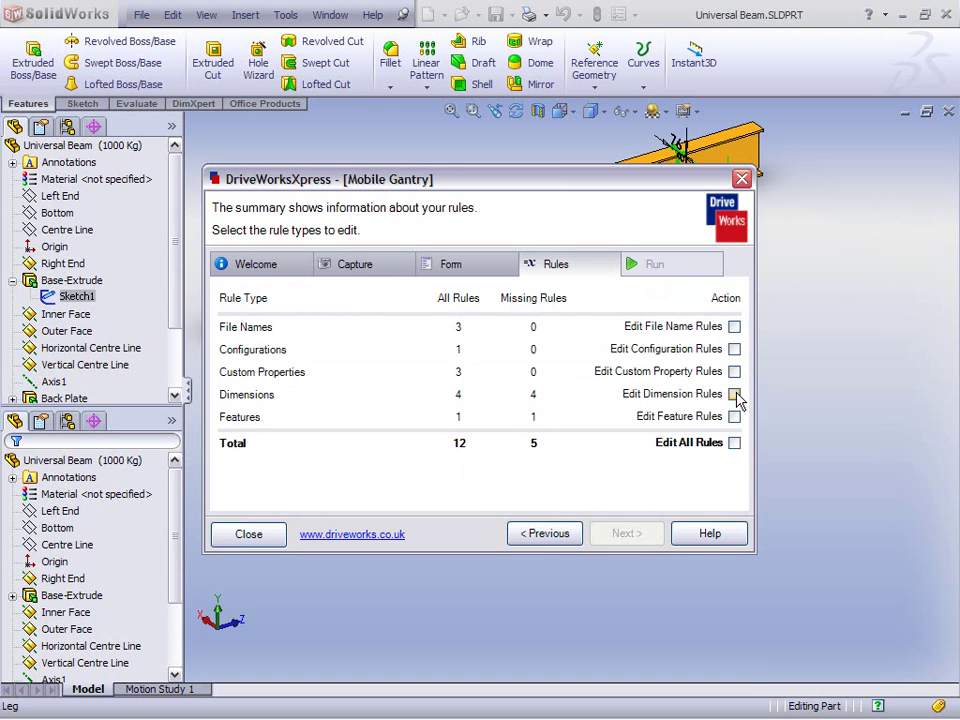
- Enable dimension rule editing and drive Leg Height from the OpeningHeight input
click(734, 394)
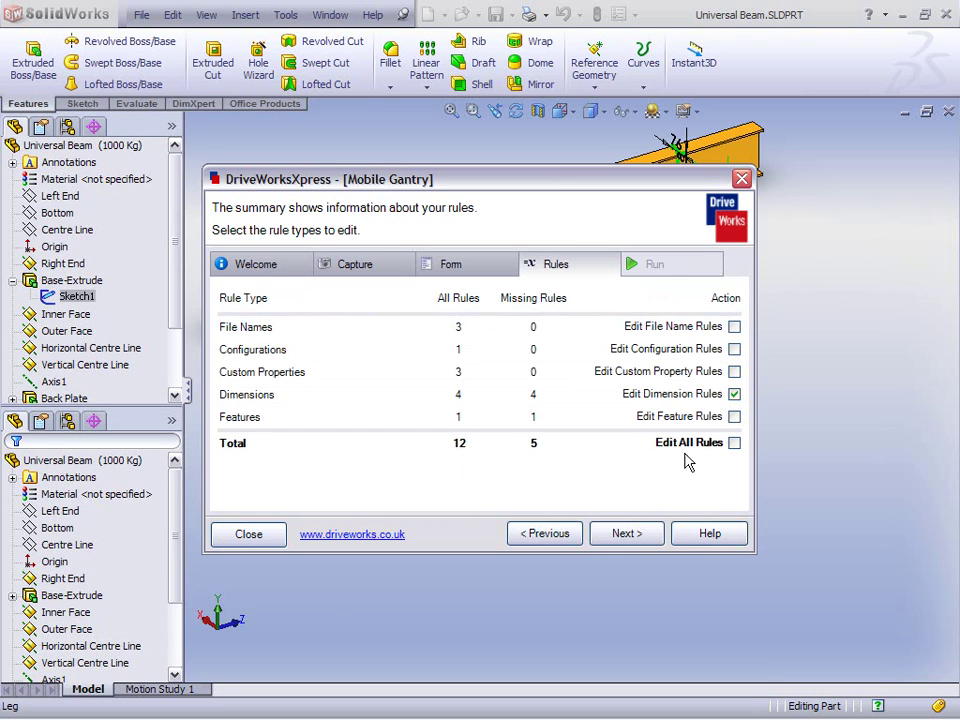
click(627, 533)
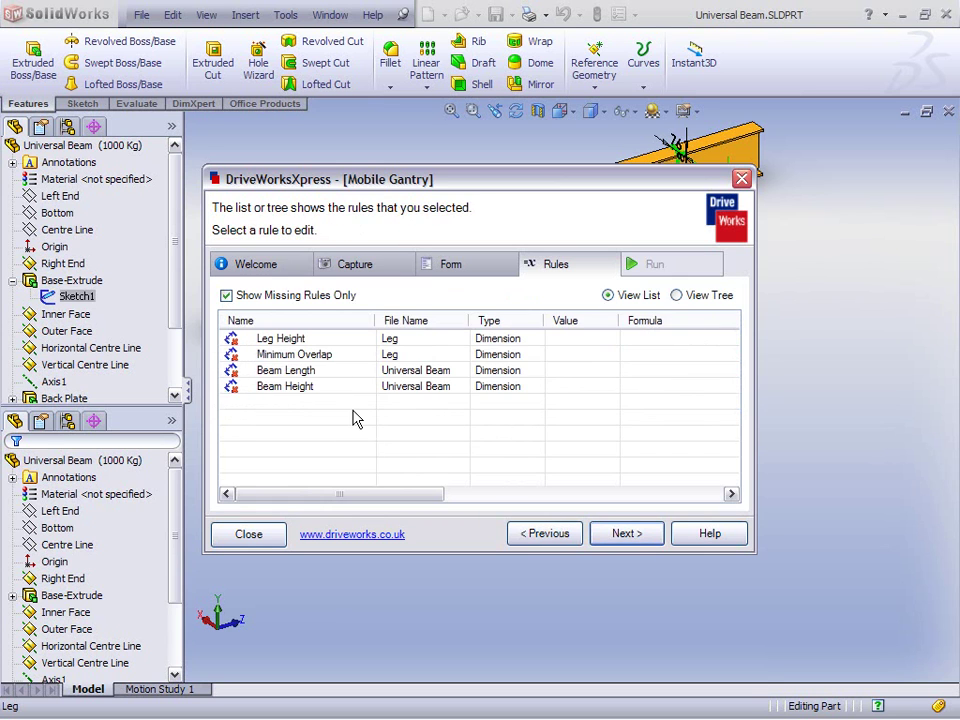
click(328, 340)
click(632, 535)
click(253, 296)
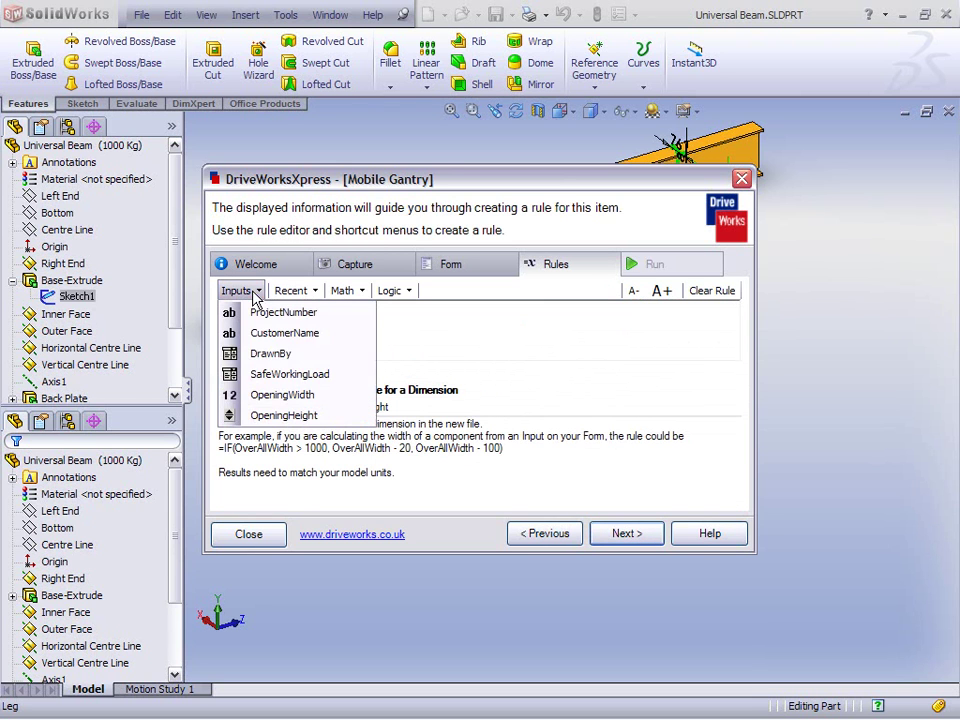
click(283, 415)
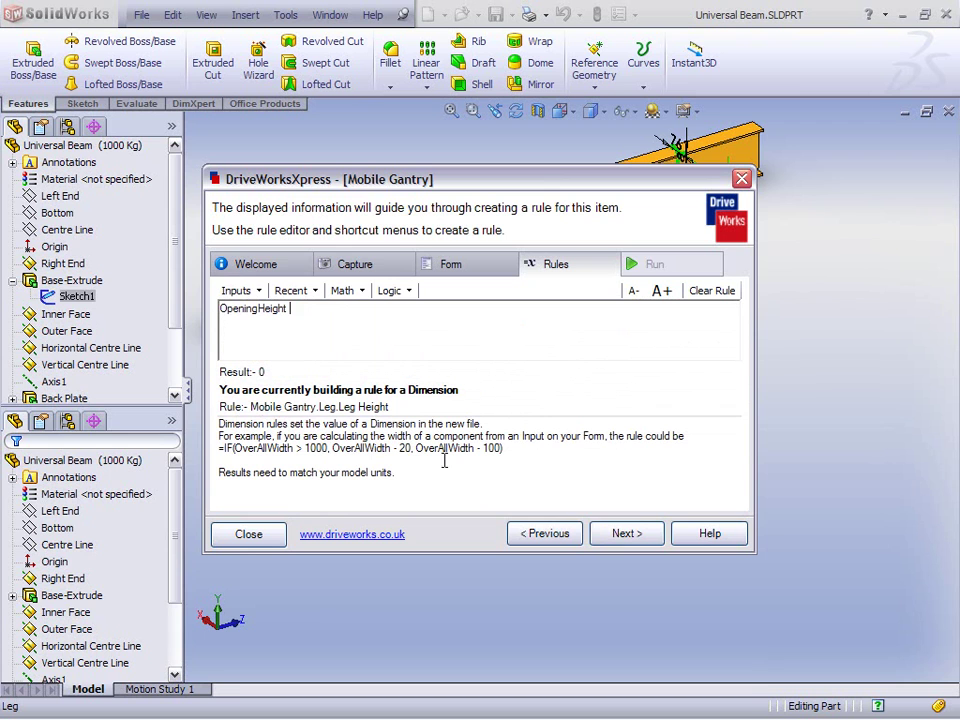
click(627, 535)
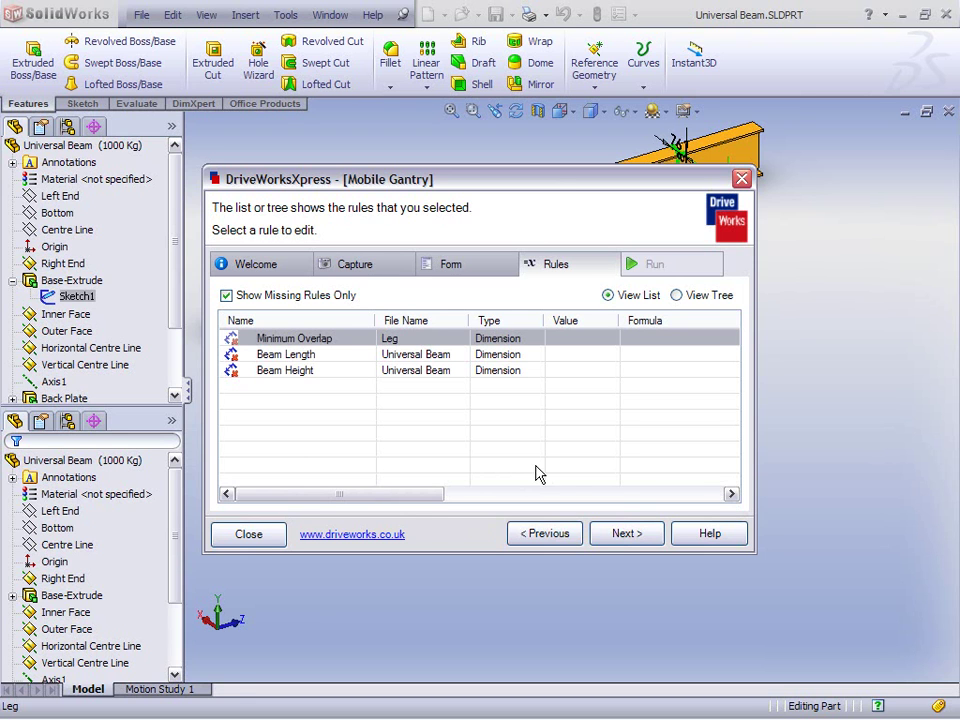
- Set the Minimum Overlap rule to (OpeningHeight / 10) + 100
click(625, 534)
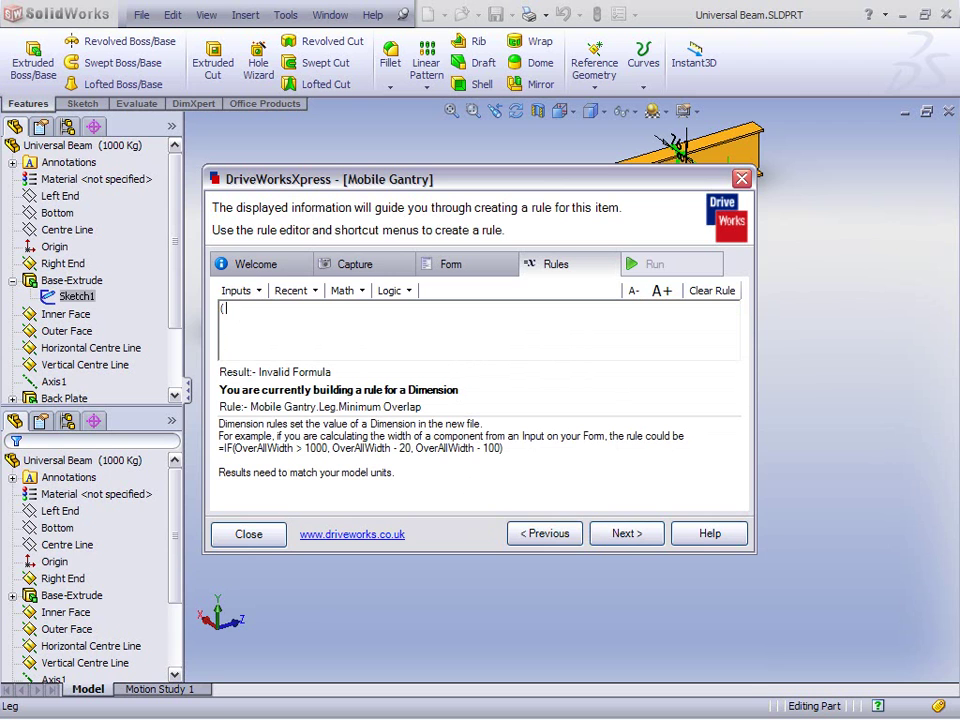
click(248, 291)
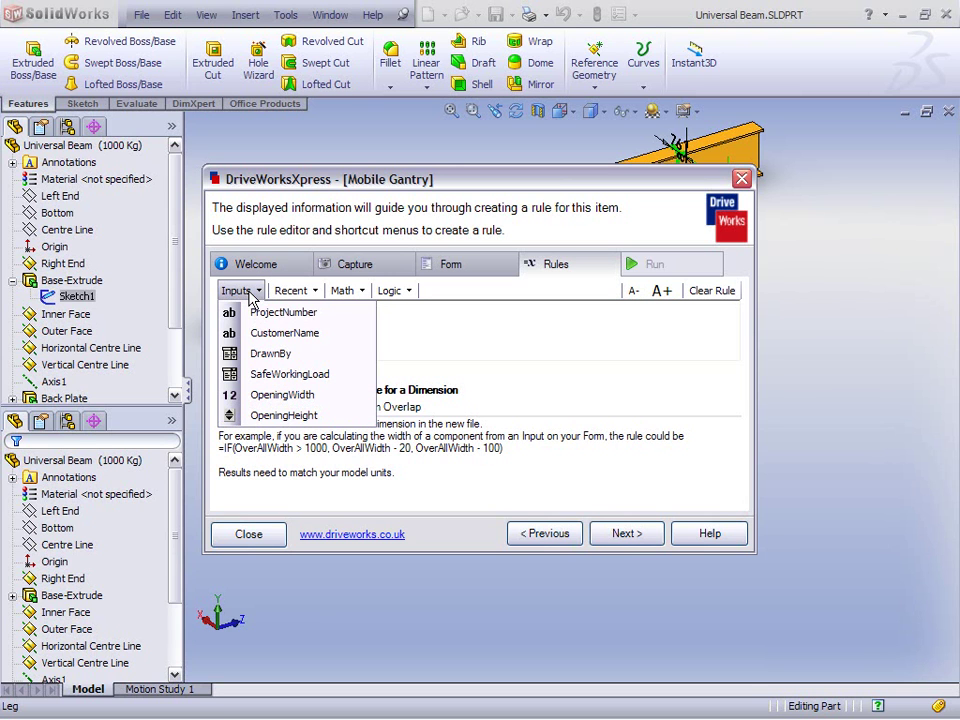
click(272, 416)
text(/ 10)
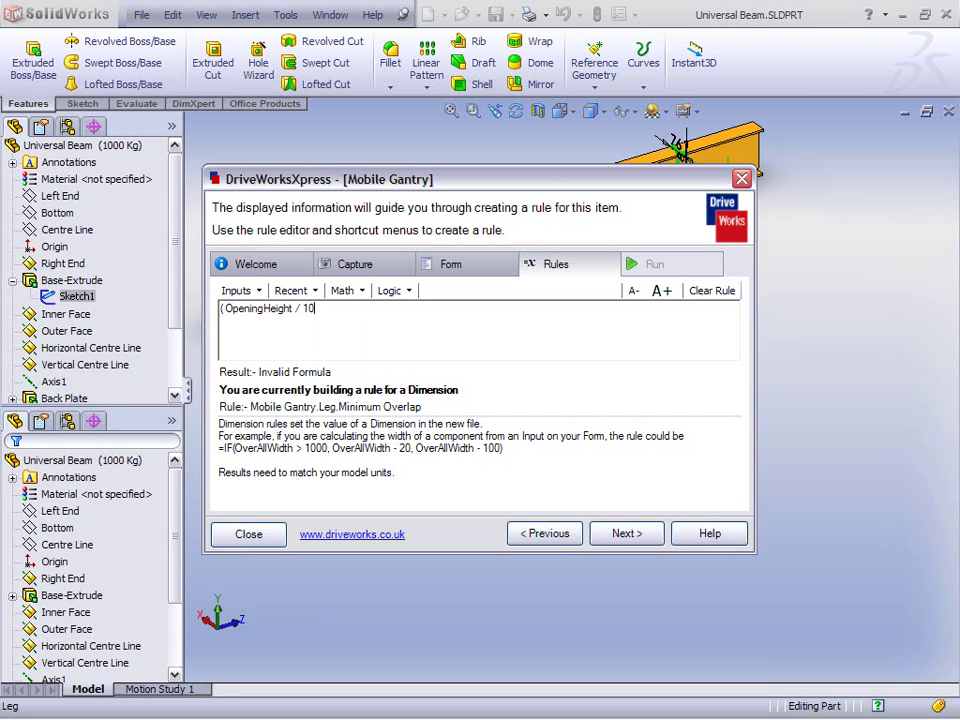
text( ))
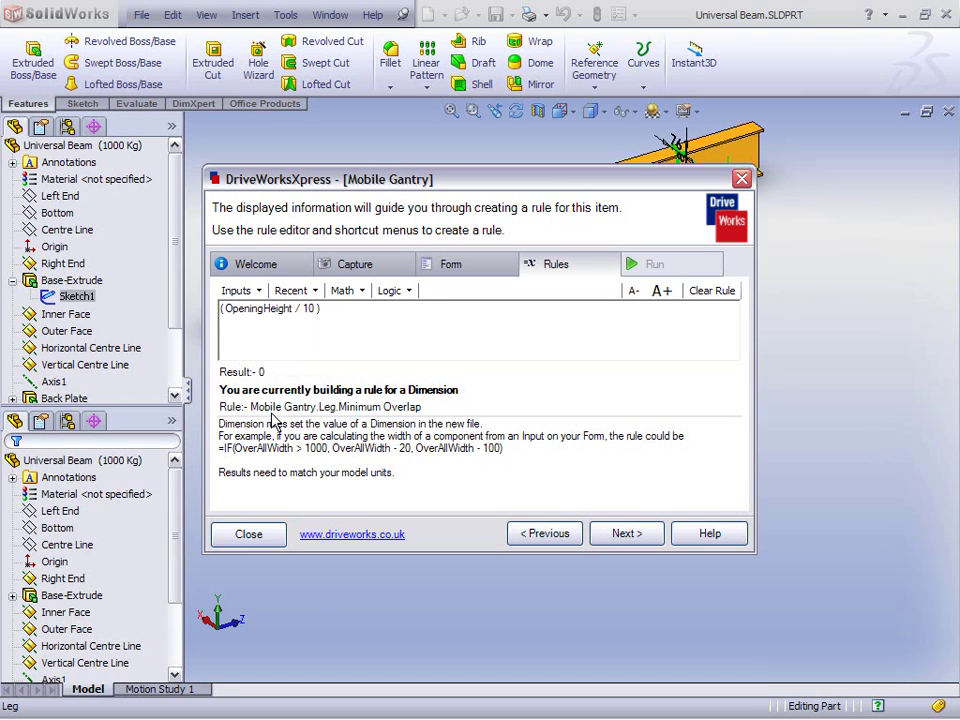
text( + 100)
click(624, 534)
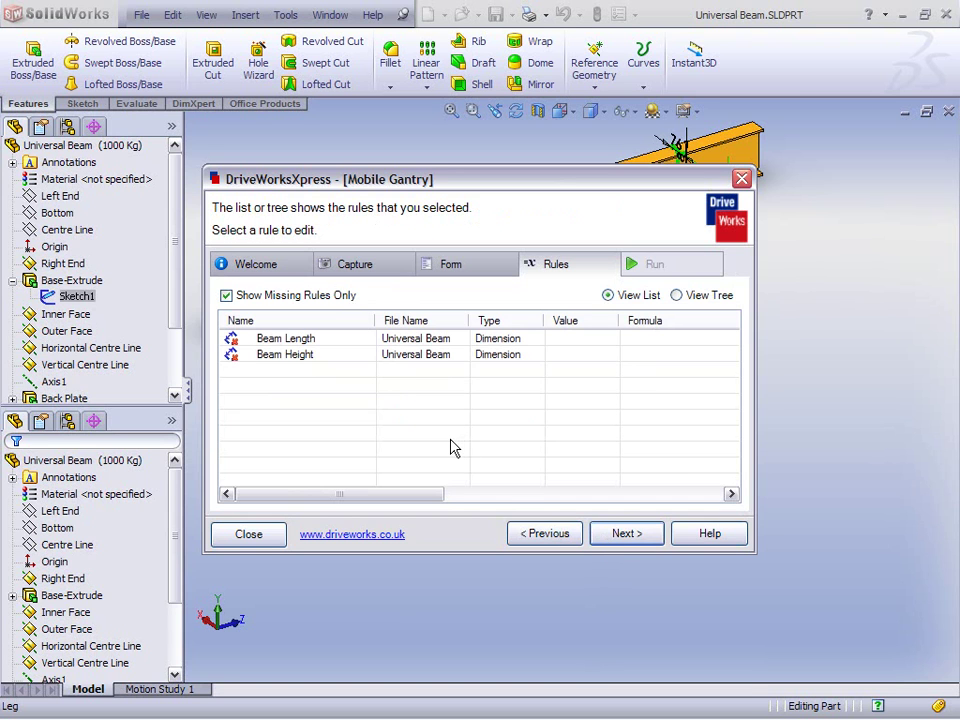
- Set the Beam Length rule to the OpeningWidth input
click(307, 342)
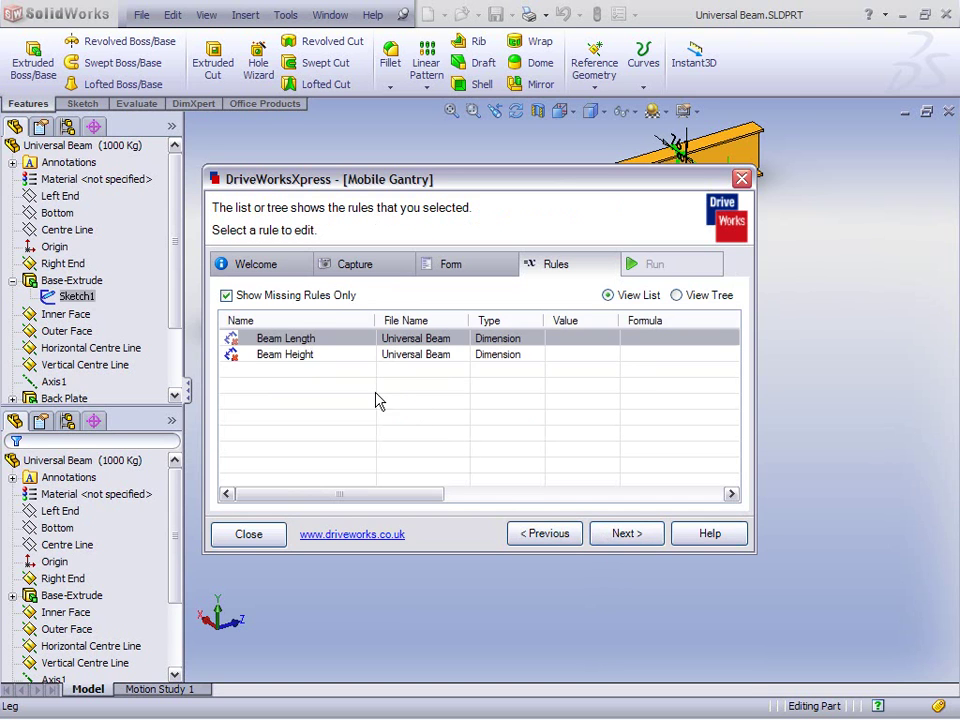
click(639, 535)
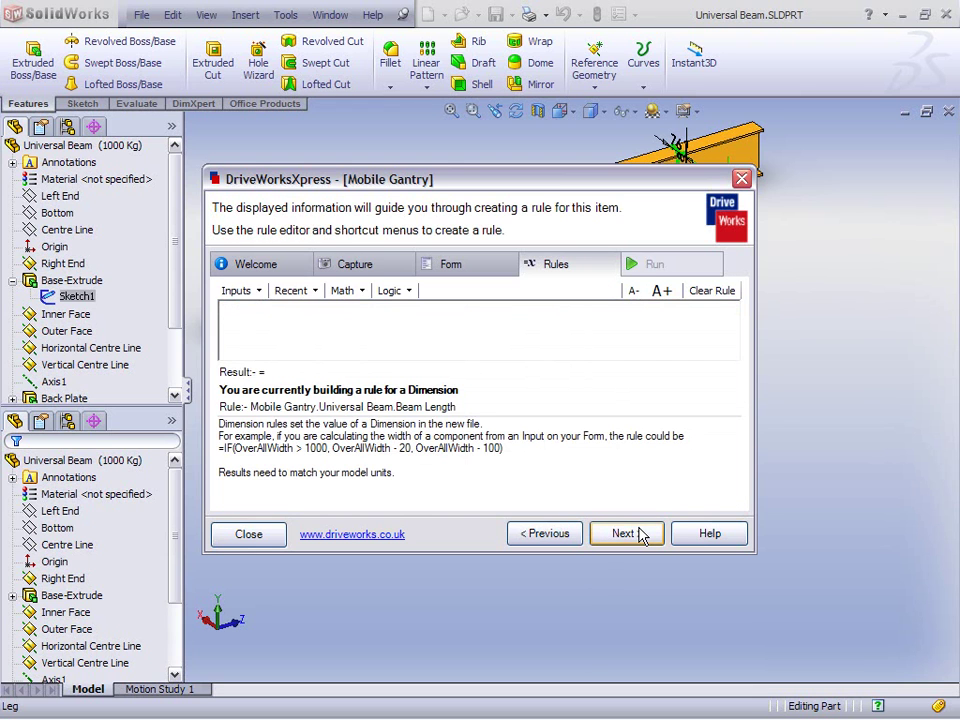
click(253, 294)
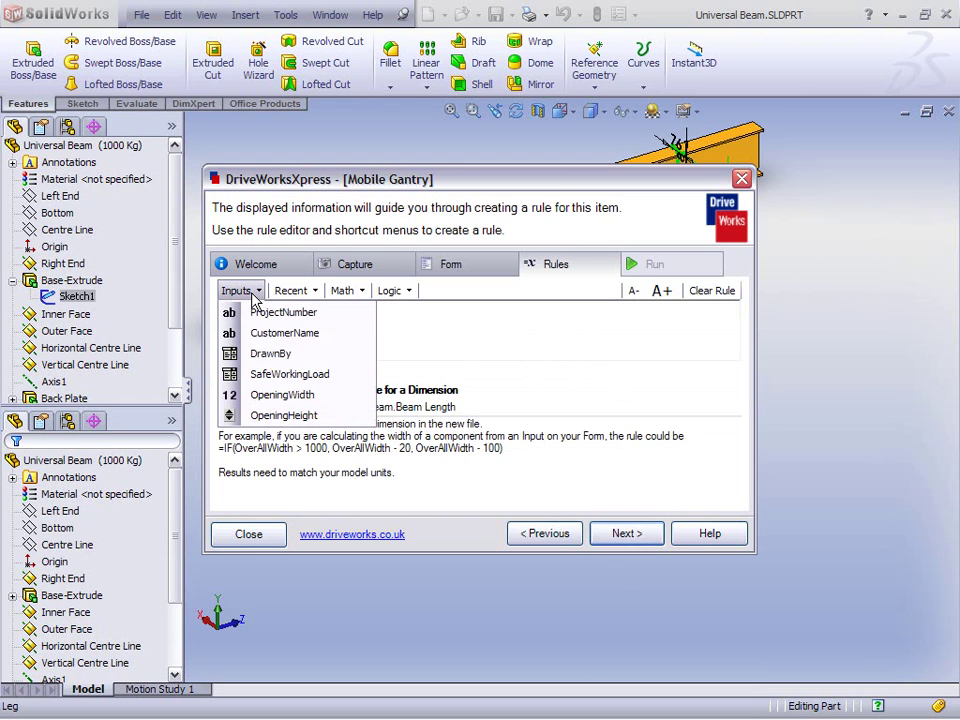
click(285, 398)
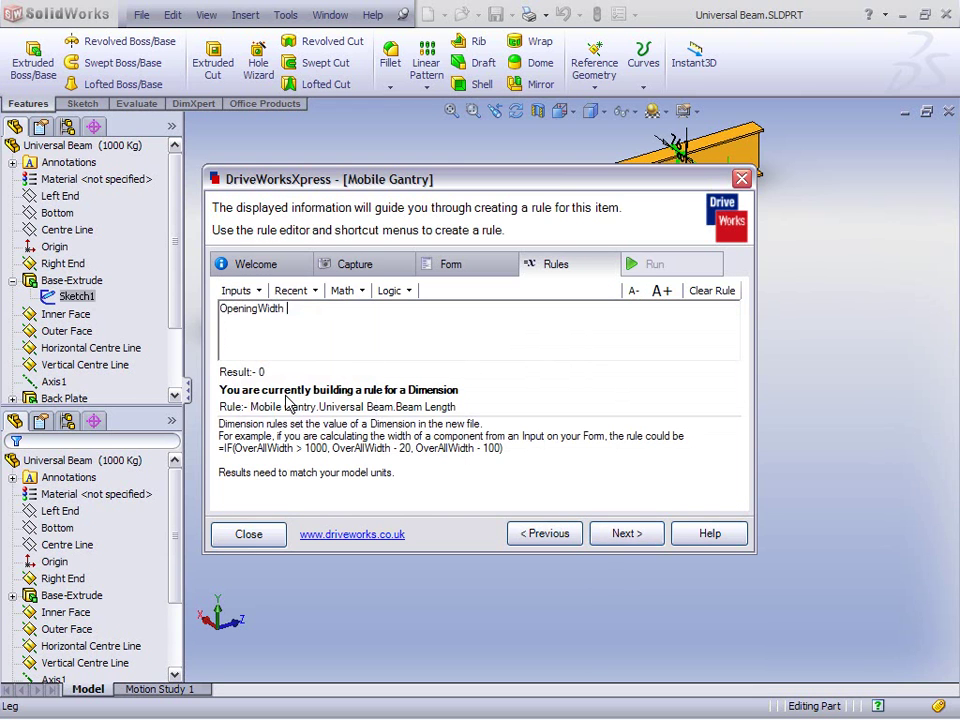
click(625, 535)
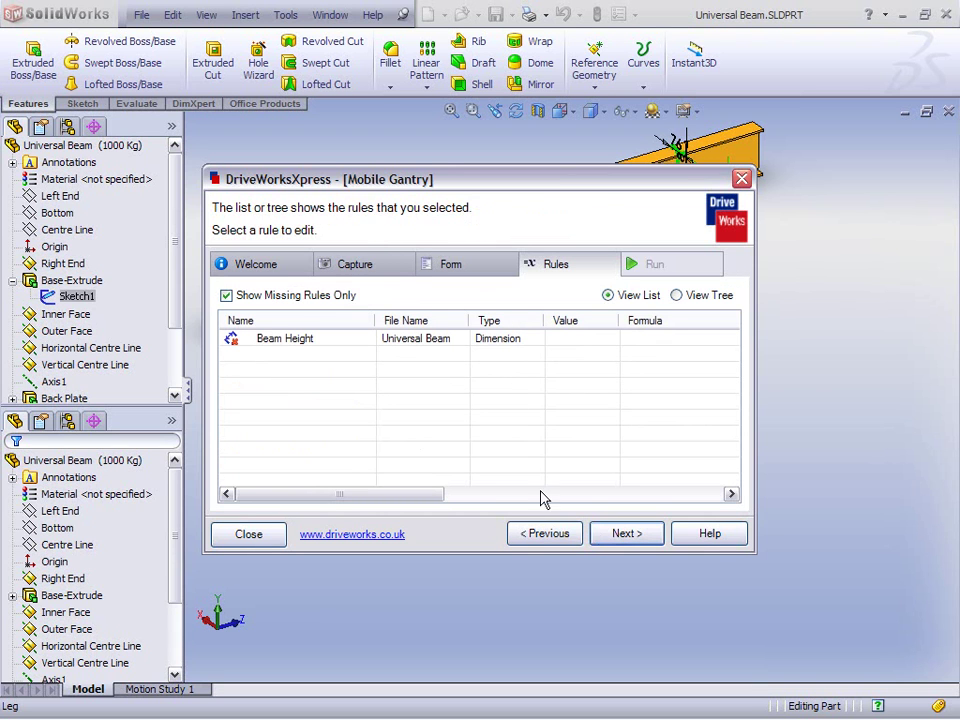
- Write the Beam Height rule as IF(SafeWorkingLoad = "500 Kg", 200, 250)
click(322, 340)
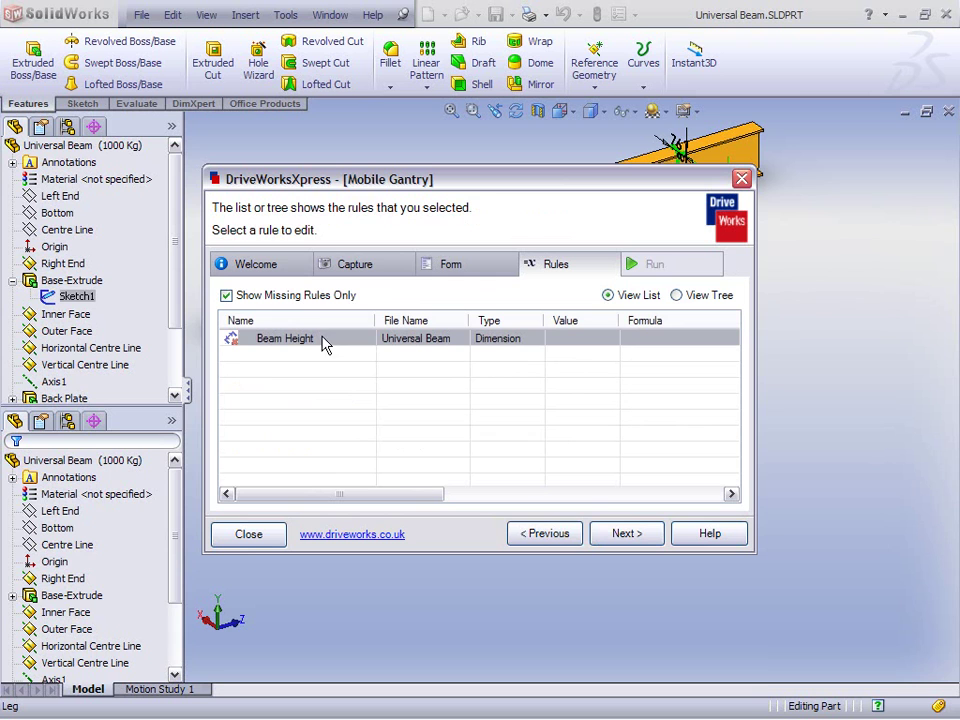
click(643, 541)
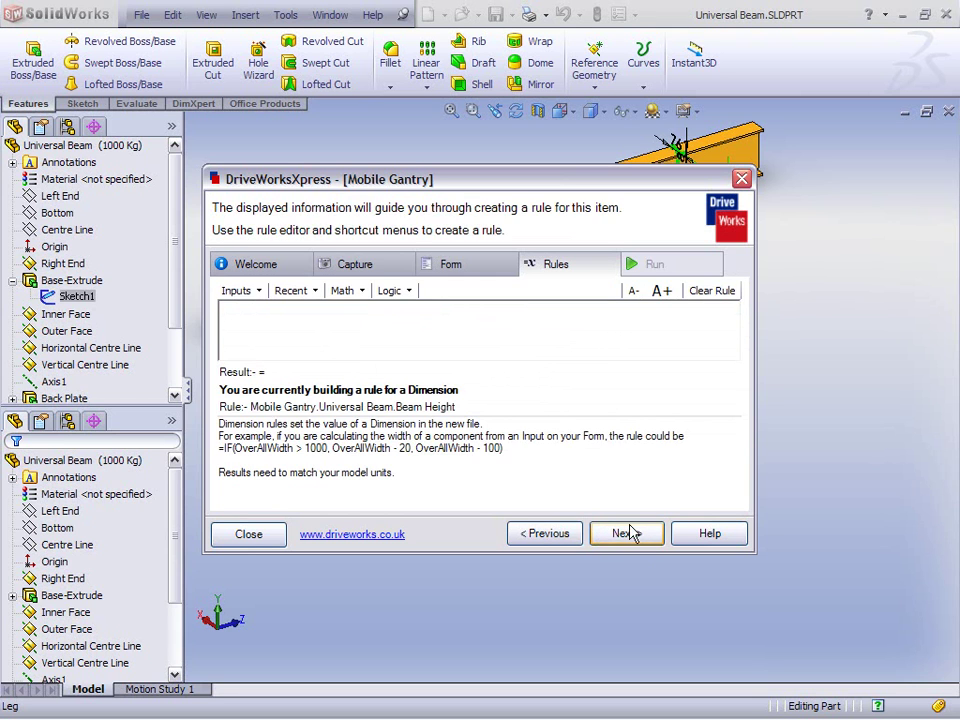
click(405, 292)
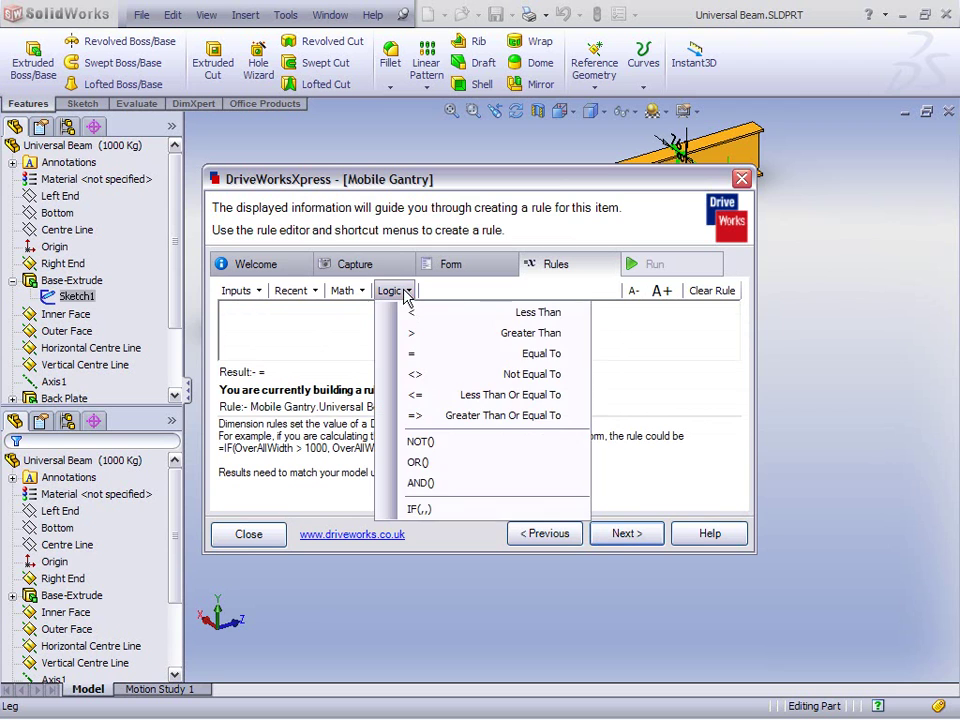
click(459, 510)
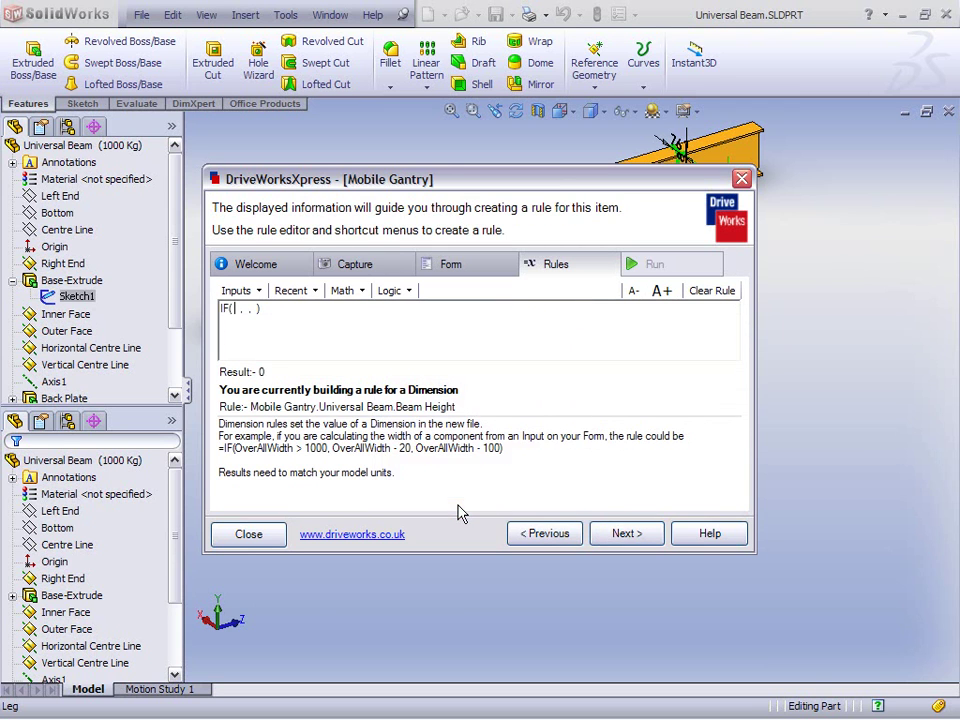
click(239, 293)
click(252, 373)
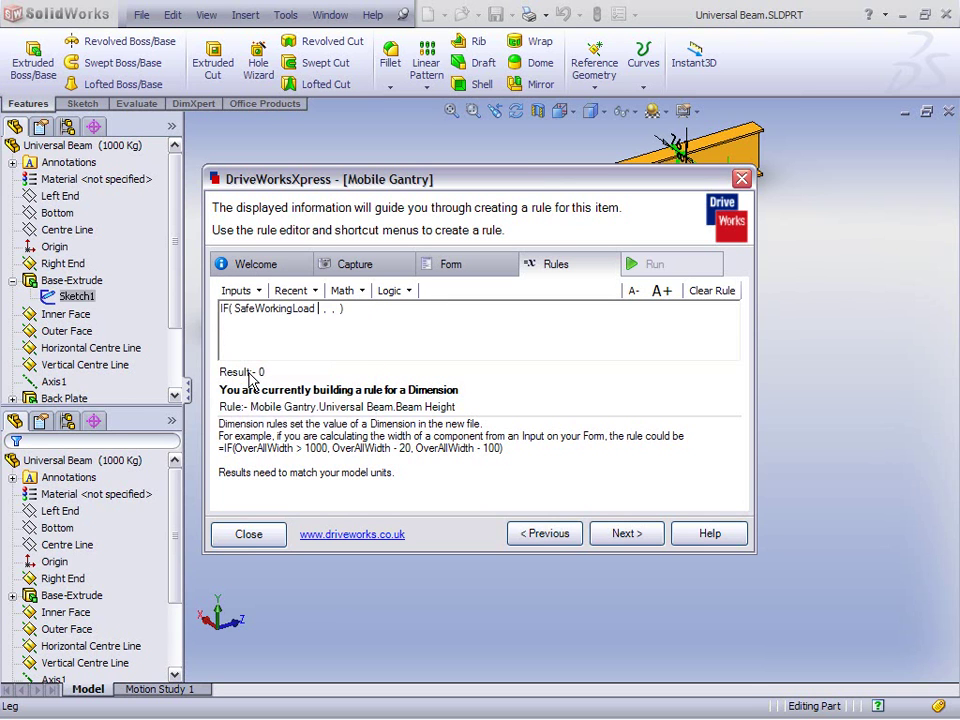
text(= " )
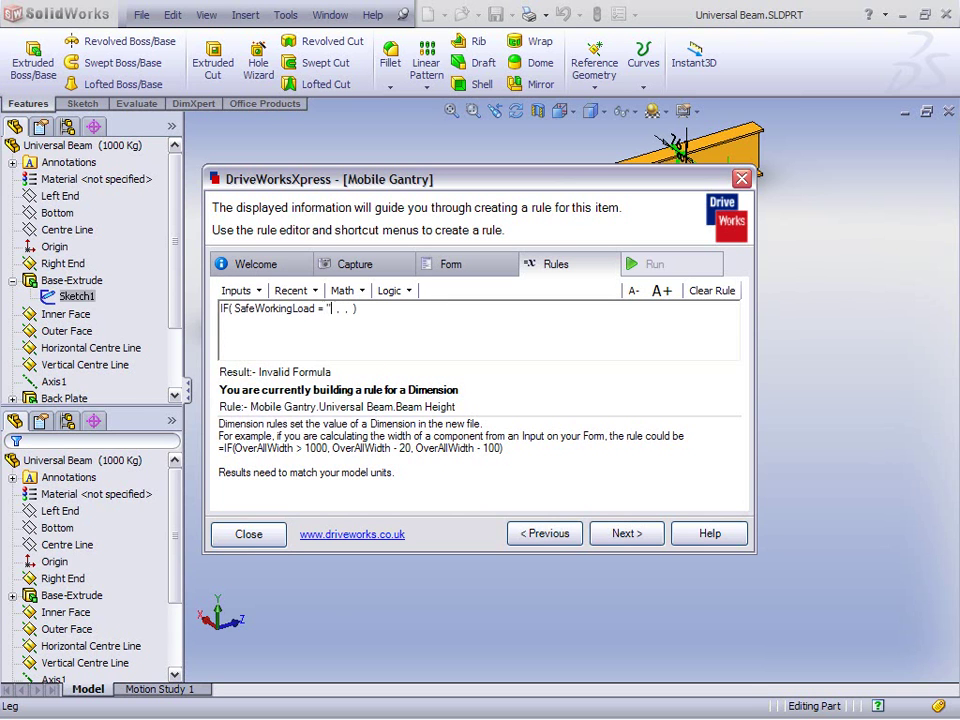
text(500 Kg")
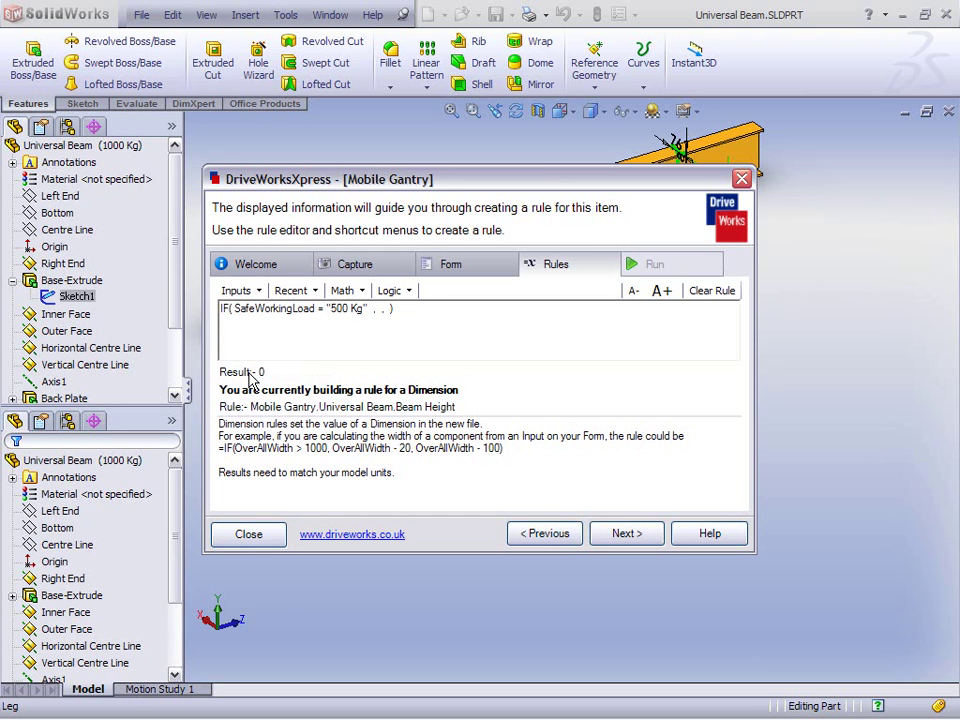
click(378, 309)
text(200)
click(406, 309)
text(250)
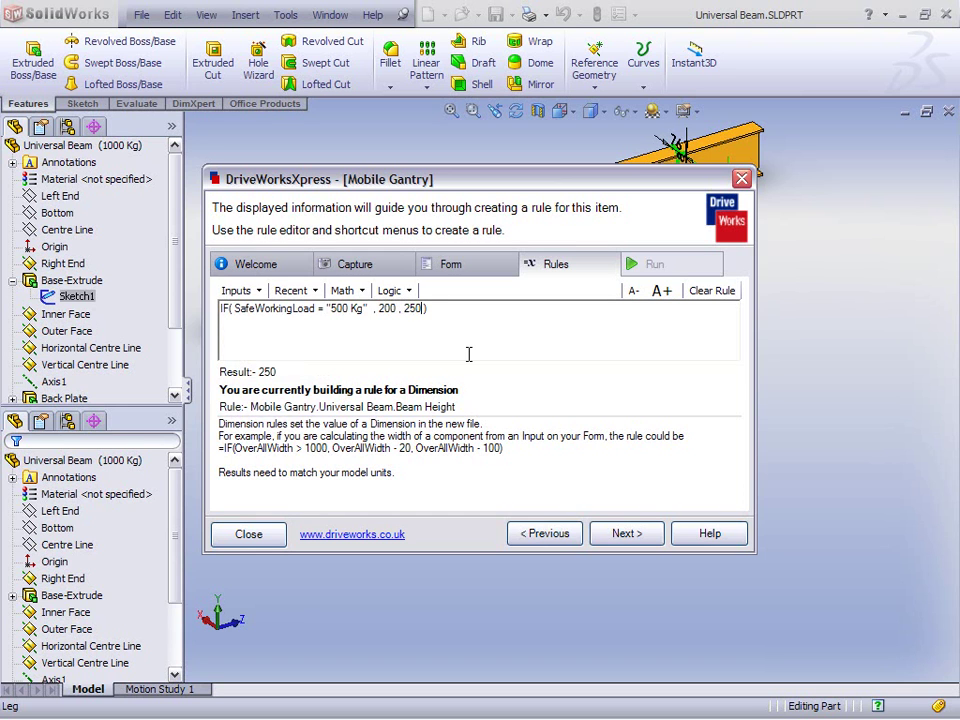
- Switch from dimension rules to feature rules and begin the Inner Diagonal feature rule
click(623, 534)
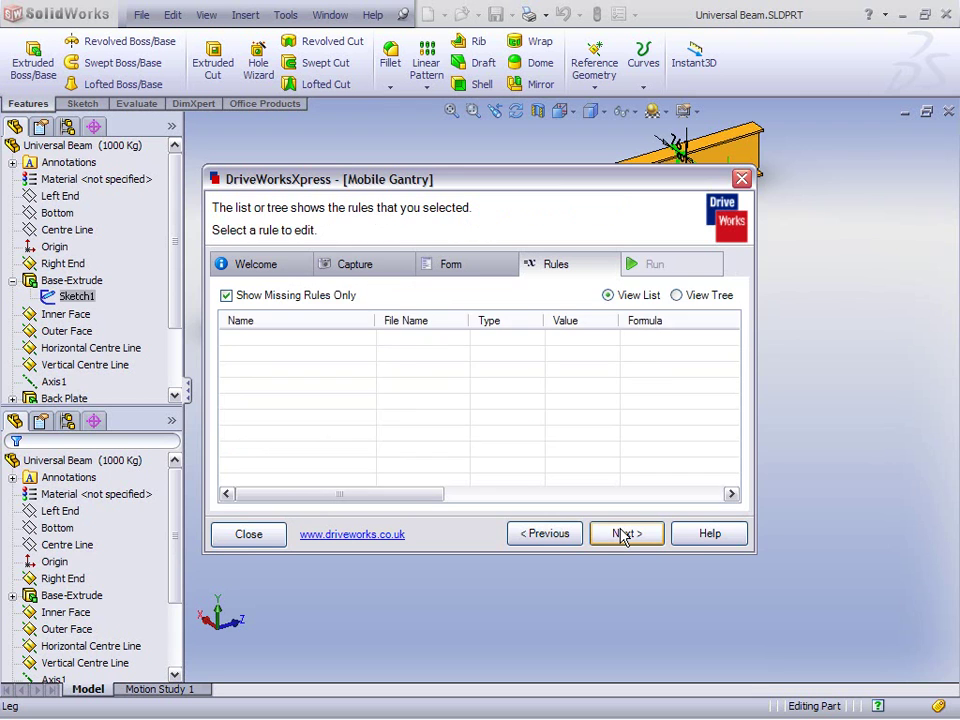
click(624, 534)
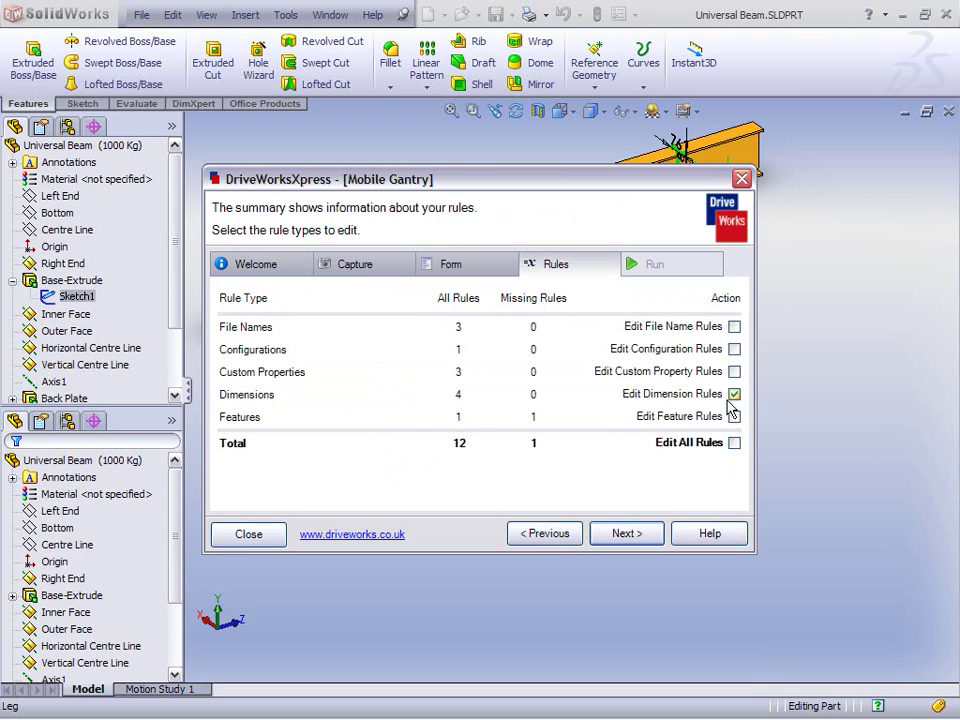
click(734, 395)
click(734, 416)
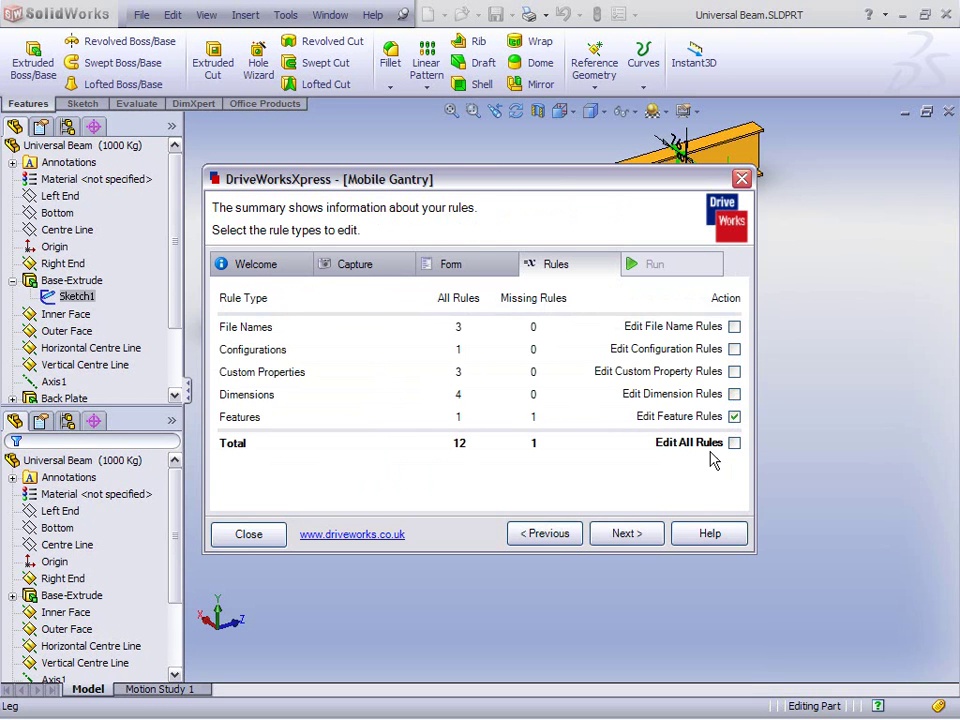
click(645, 536)
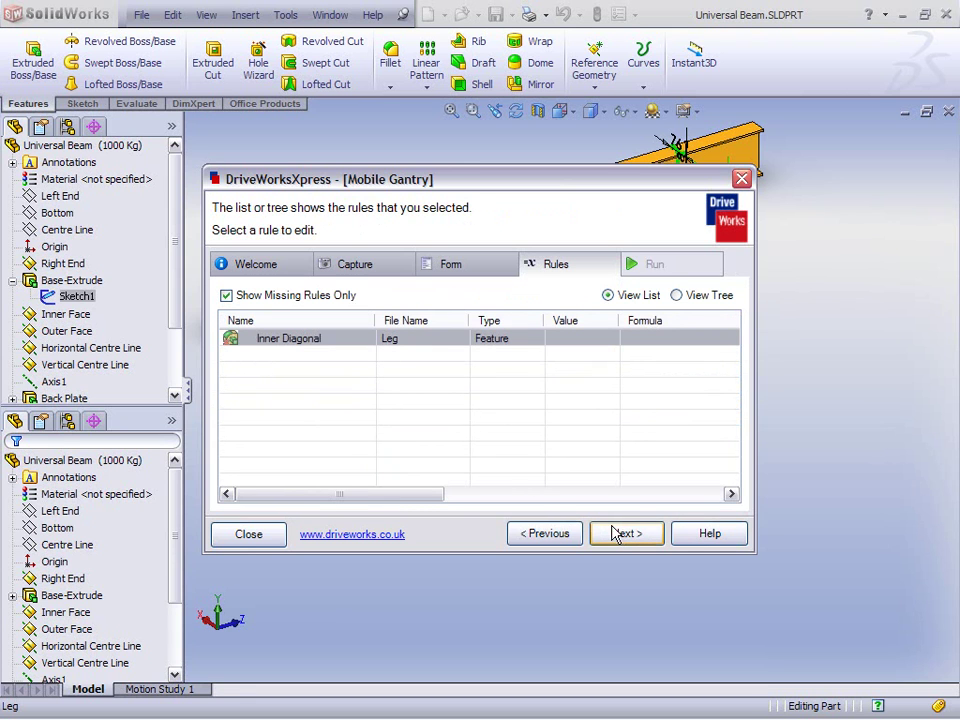
double_click(297, 341)
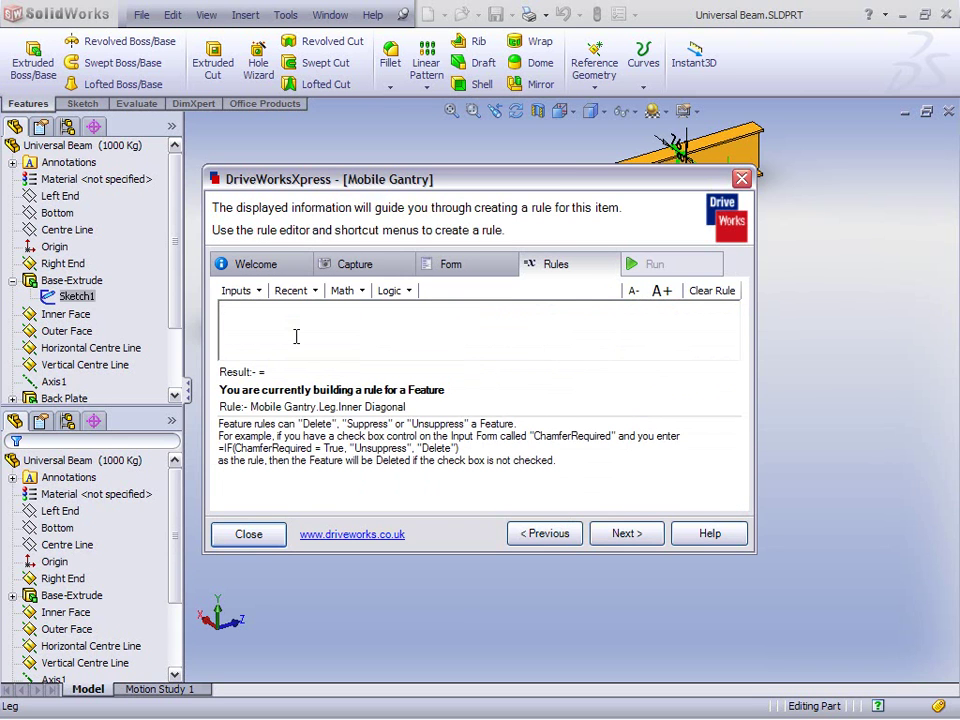
- Build the Inner Diagonal rule IF(OpeningWidth > 2000, "Suppress", "Unsuppress")
click(389, 291)
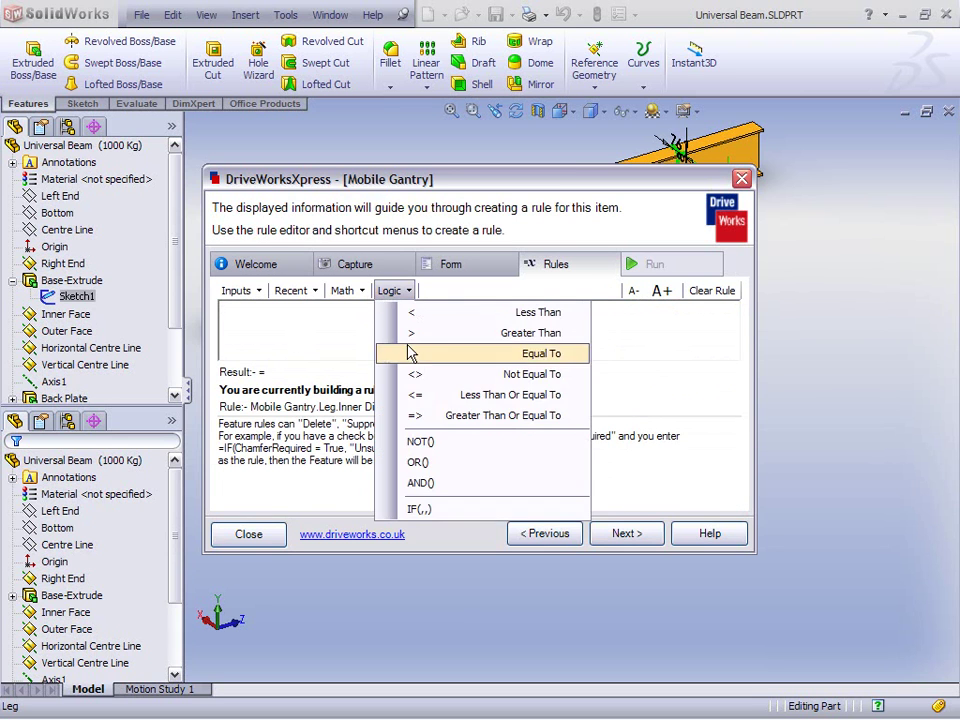
click(447, 511)
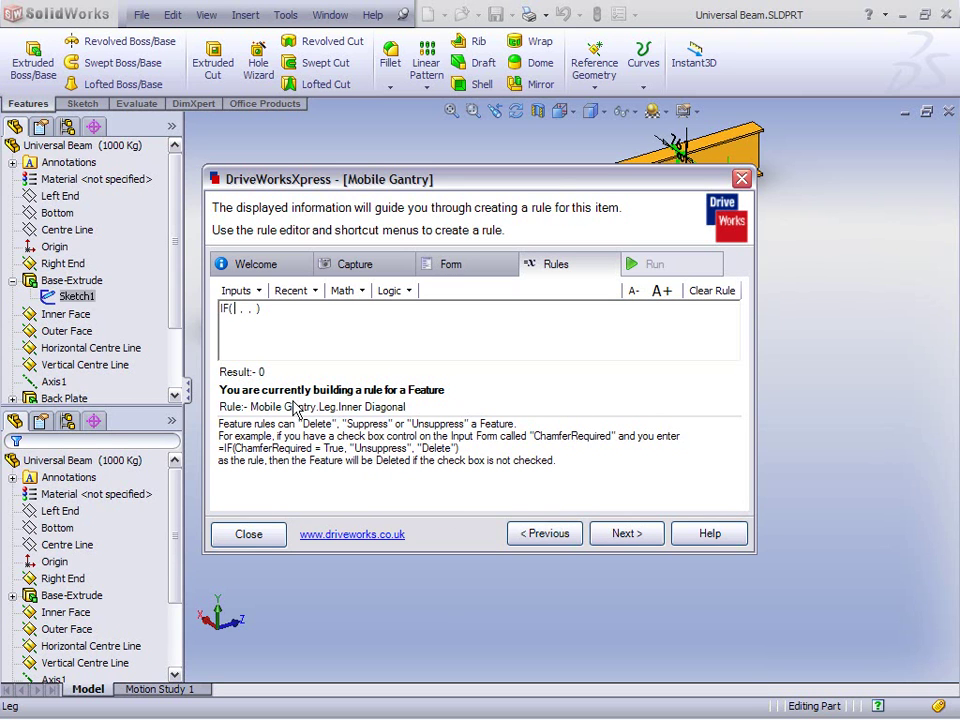
click(240, 291)
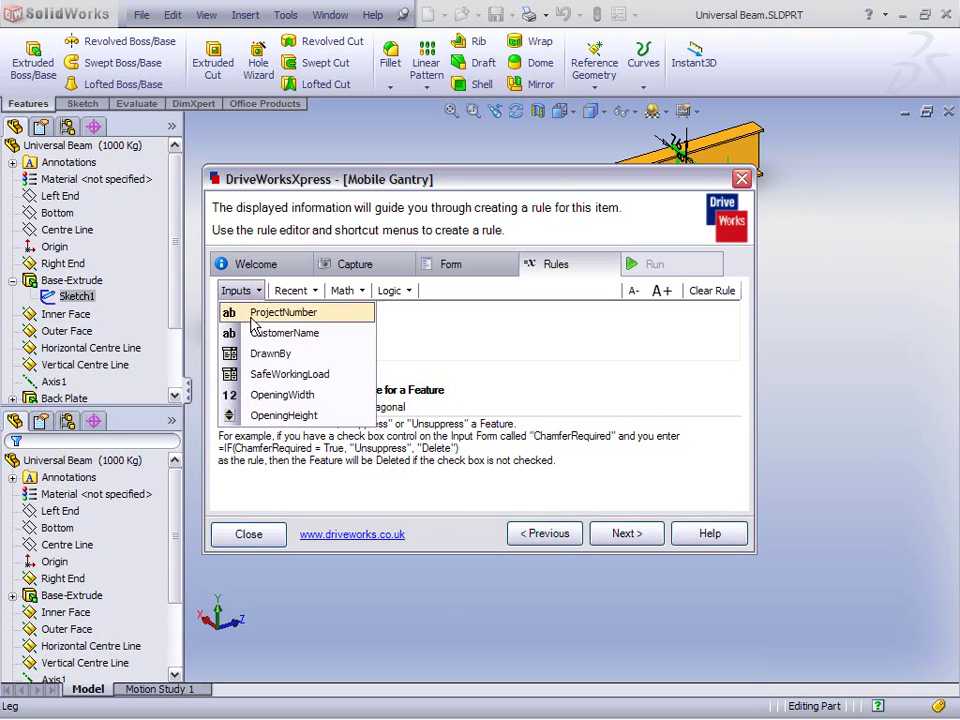
click(266, 396)
text(> 2000 , , ))
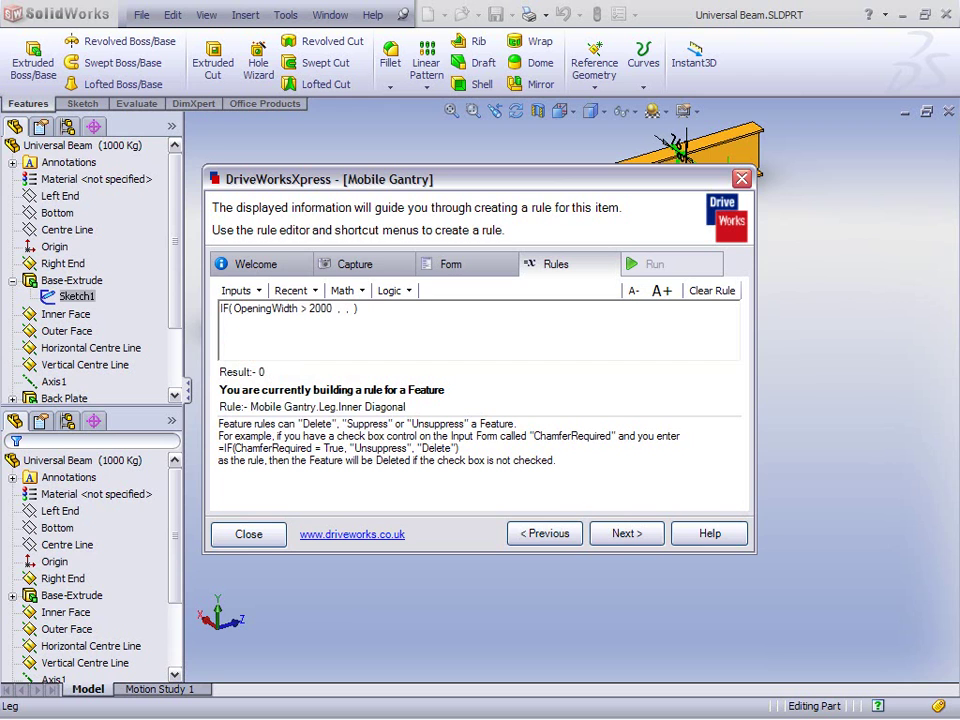
key(Right)
key(Right)
click(311, 290)
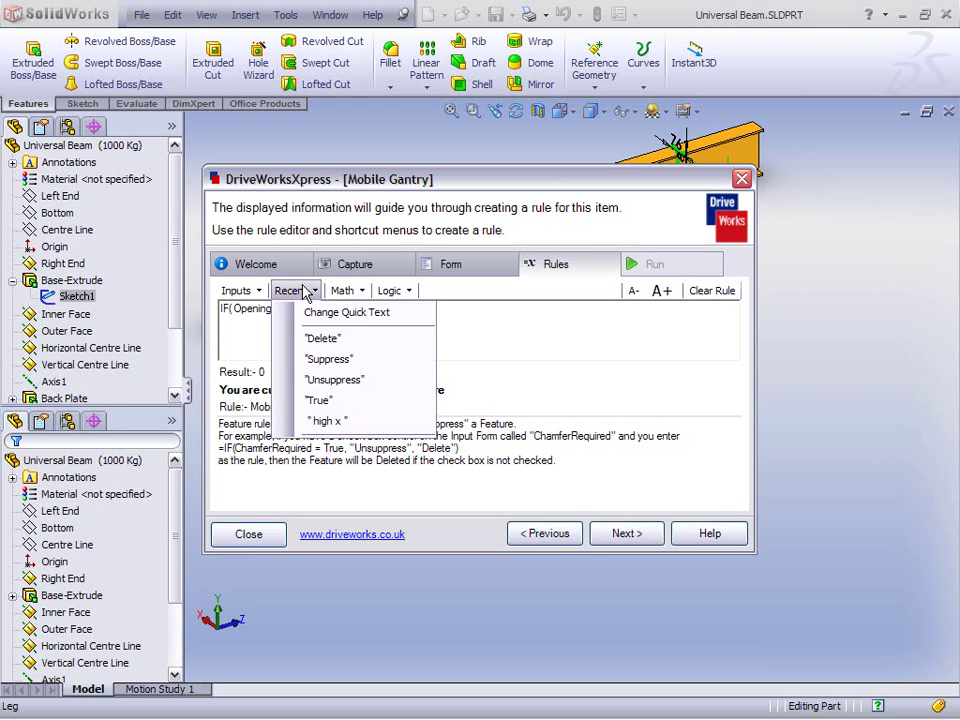
click(326, 362)
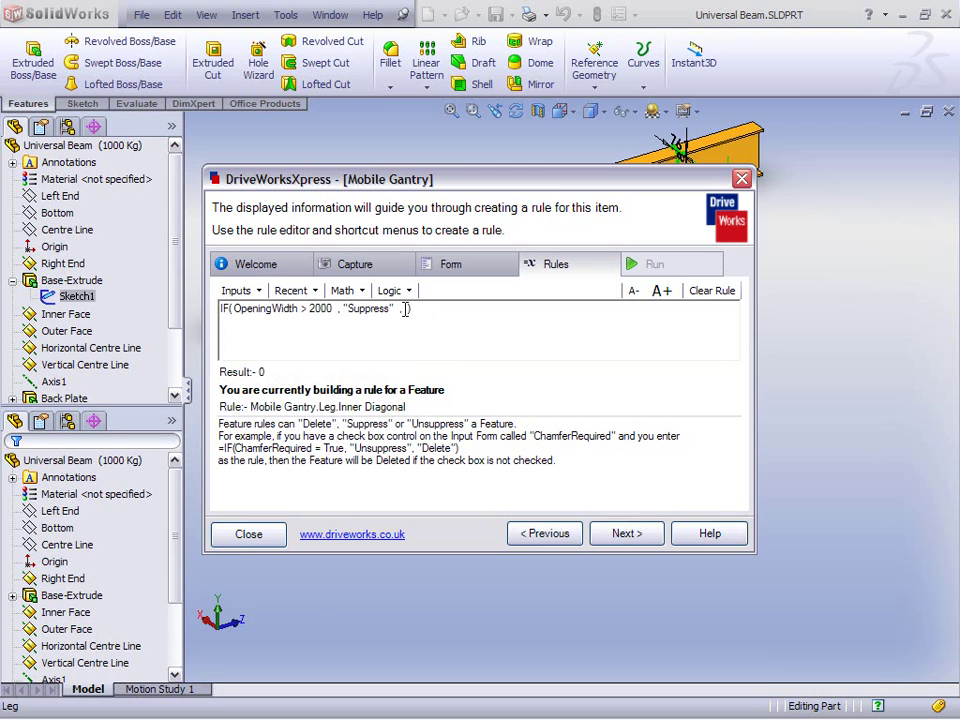
click(296, 294)
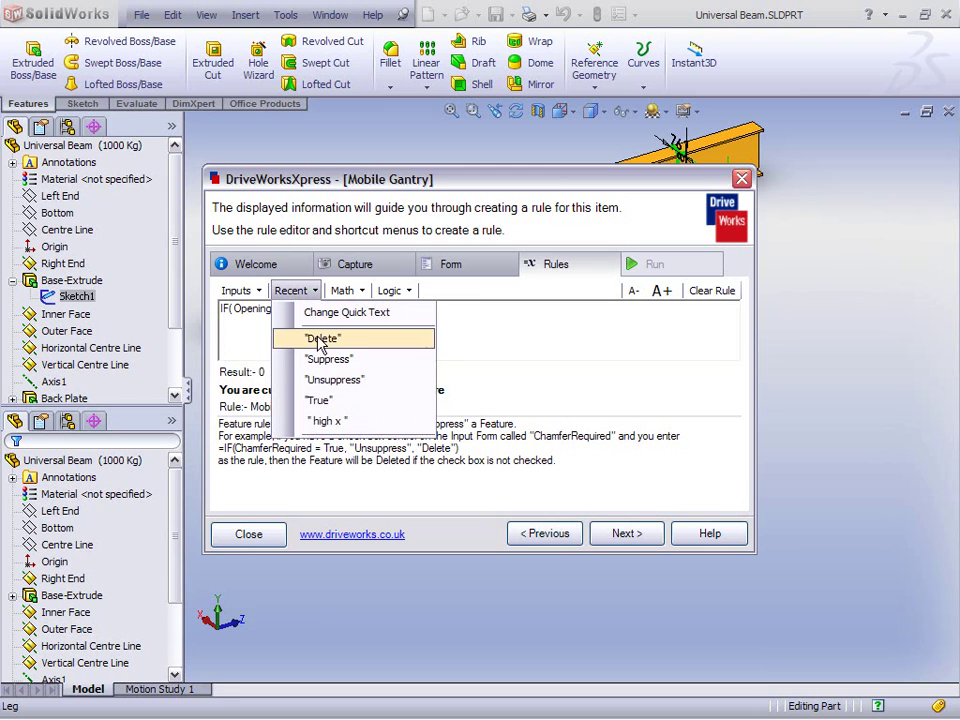
click(327, 384)
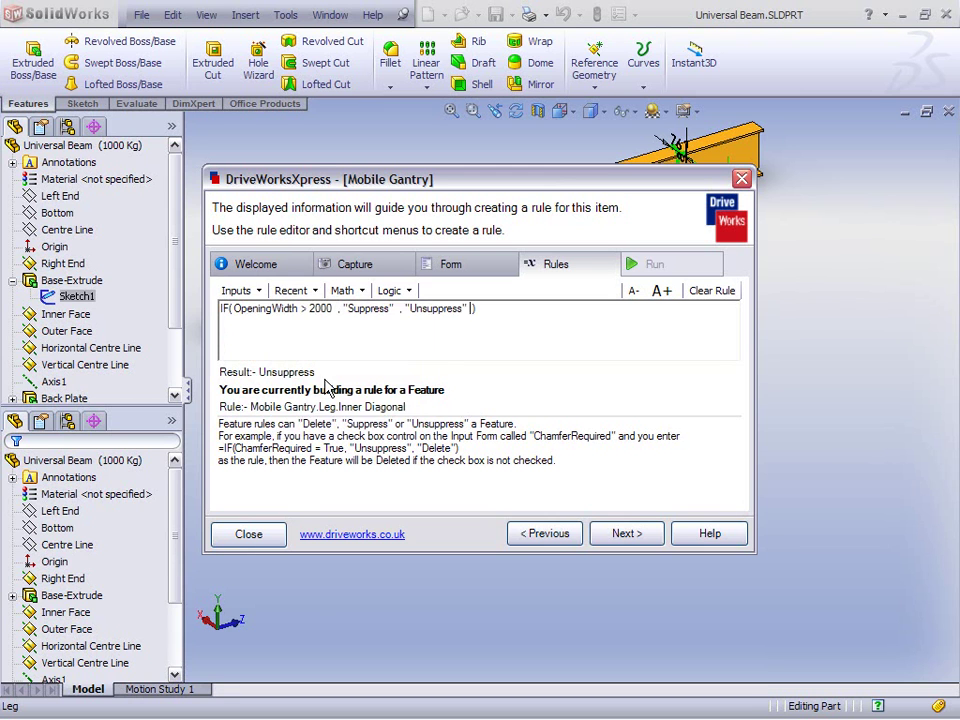
- Browse the quick text, math and logic lists without changes, then finish the rule
click(314, 293)
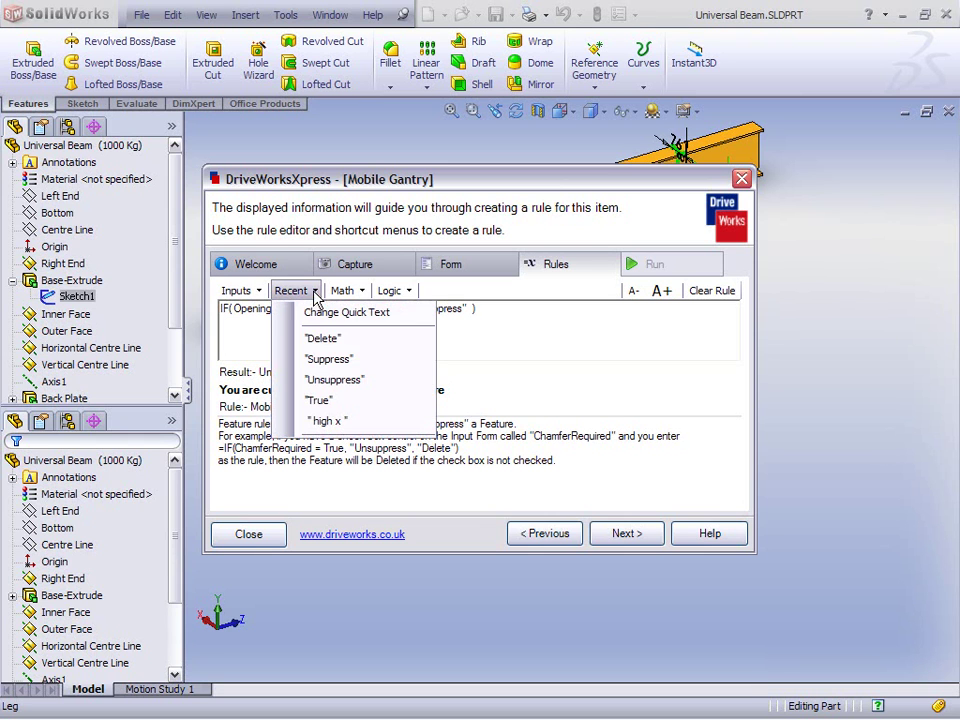
click(320, 315)
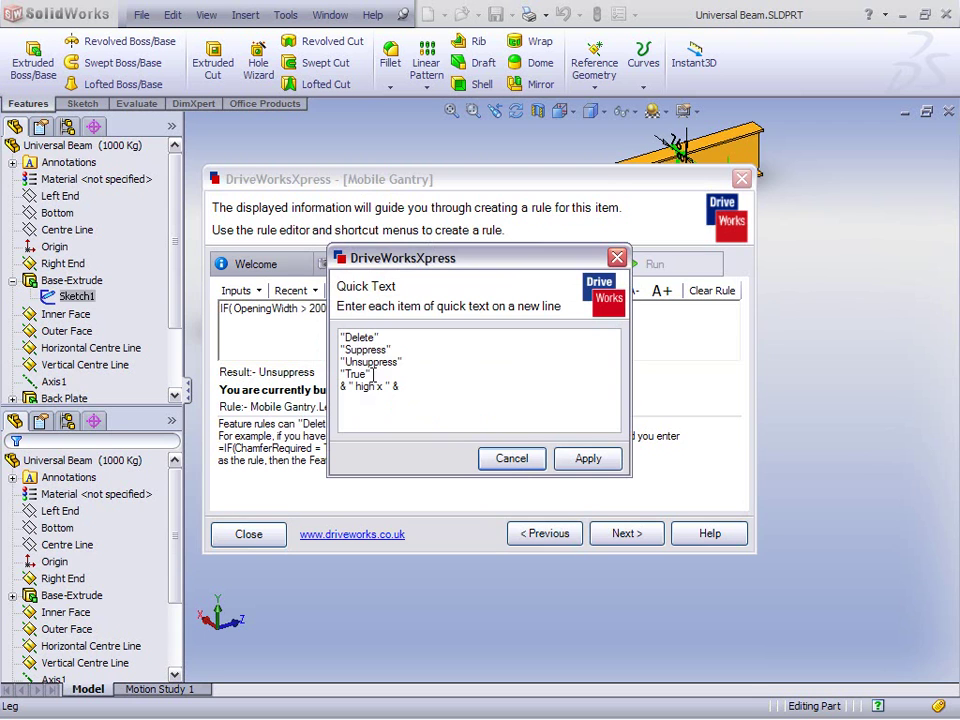
click(511, 462)
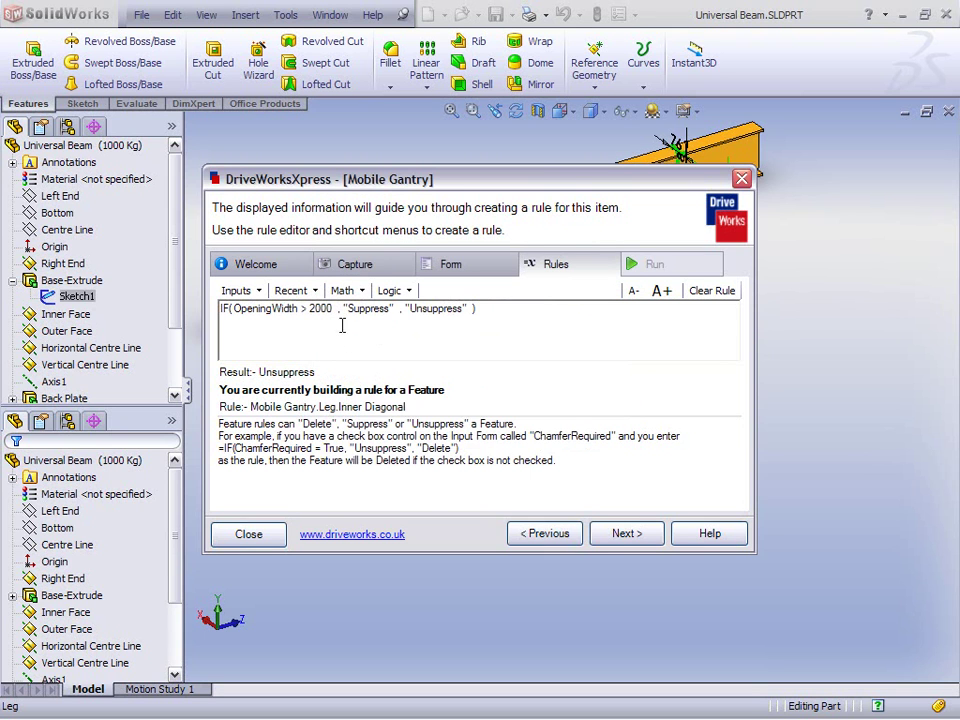
click(345, 291)
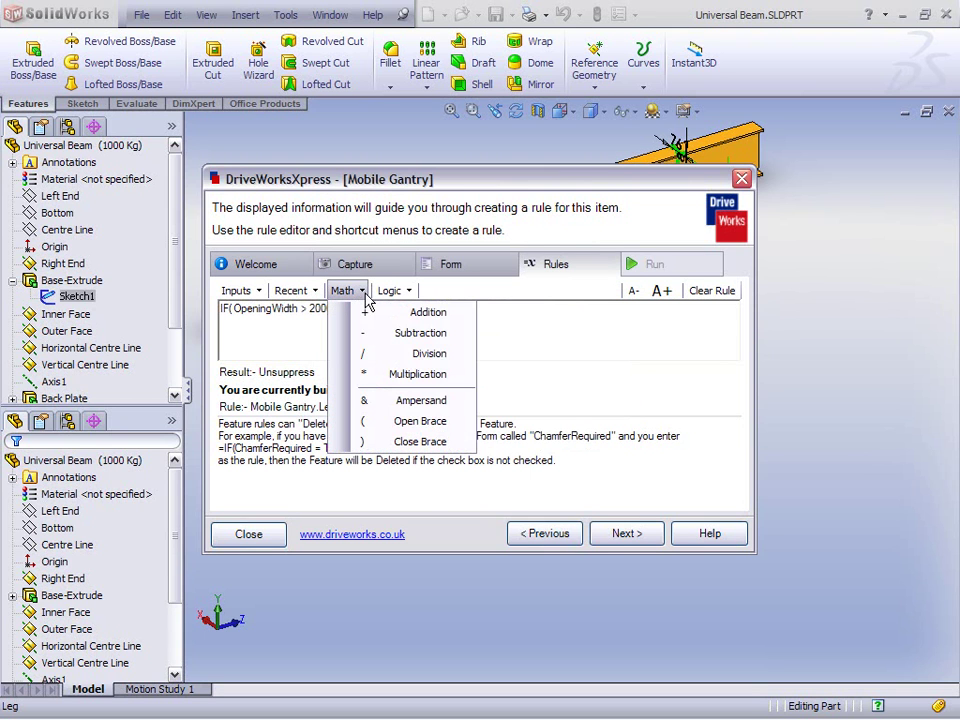
click(388, 293)
click(388, 295)
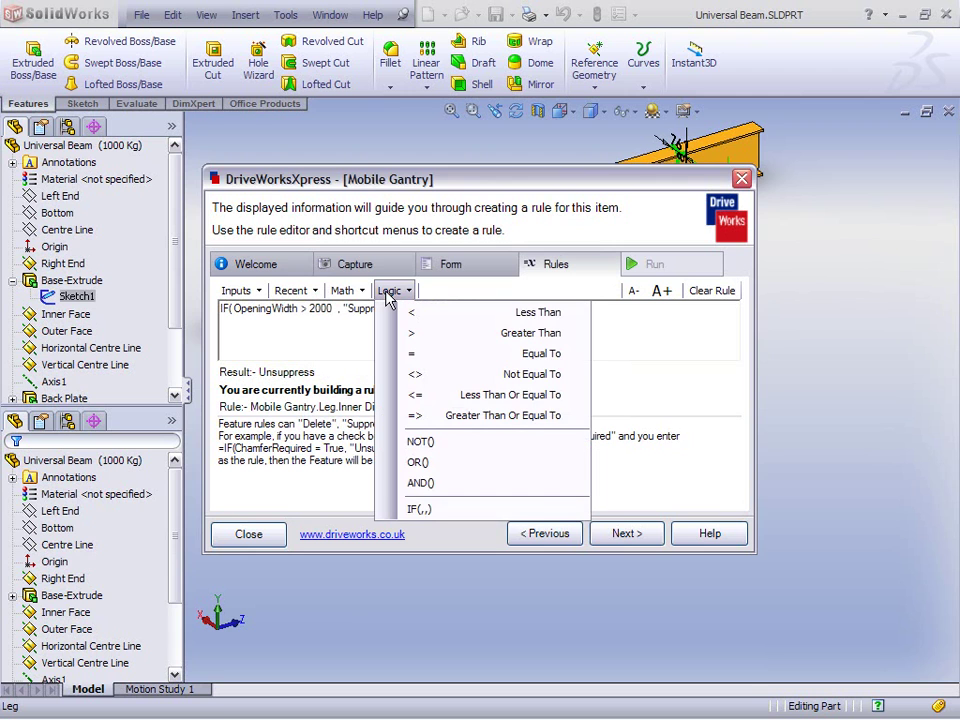
click(347, 309)
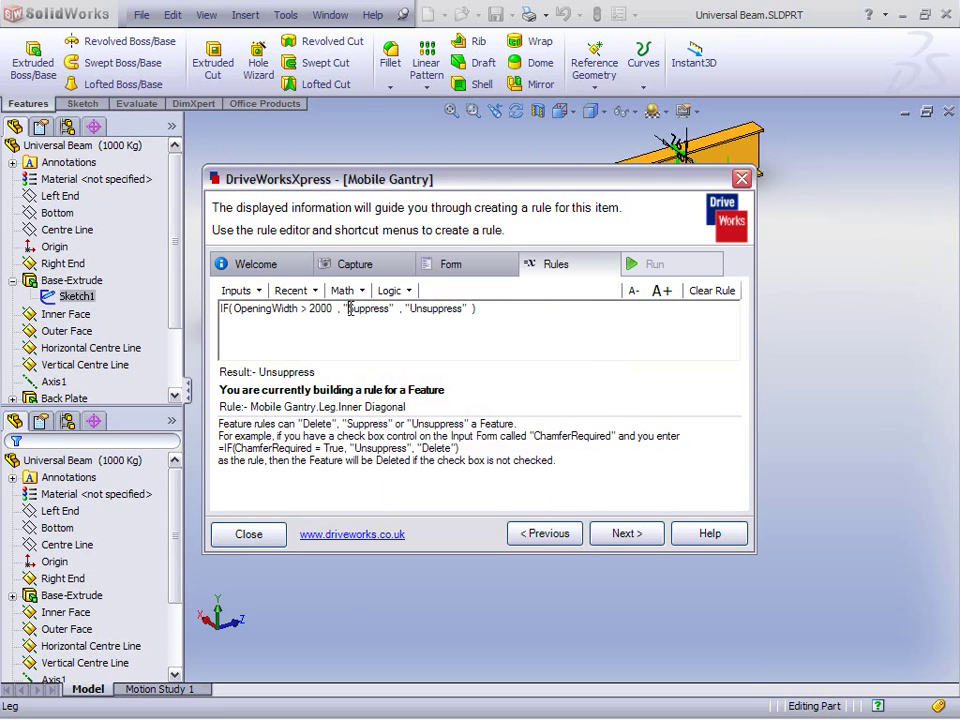
click(494, 314)
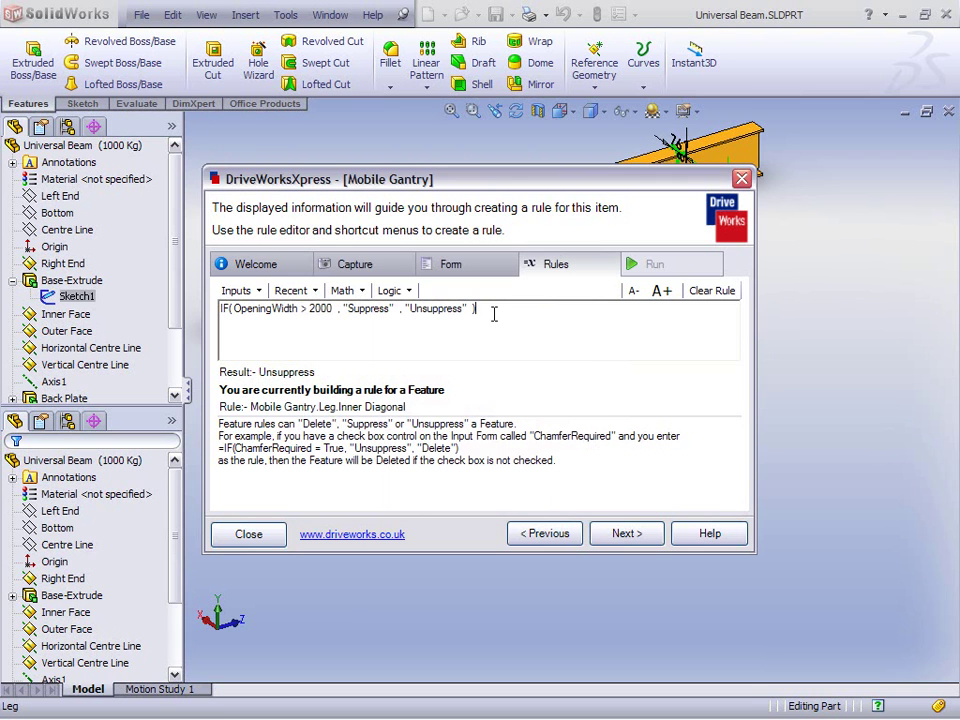
click(622, 539)
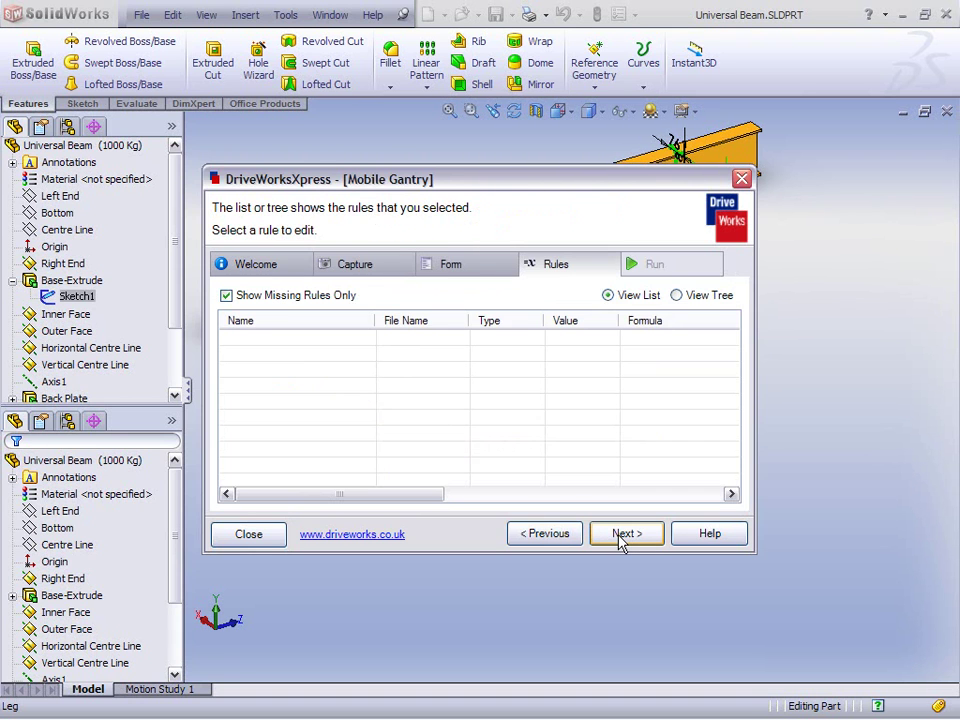
- On the run form, enter project number DW001 and the customer name
click(624, 535)
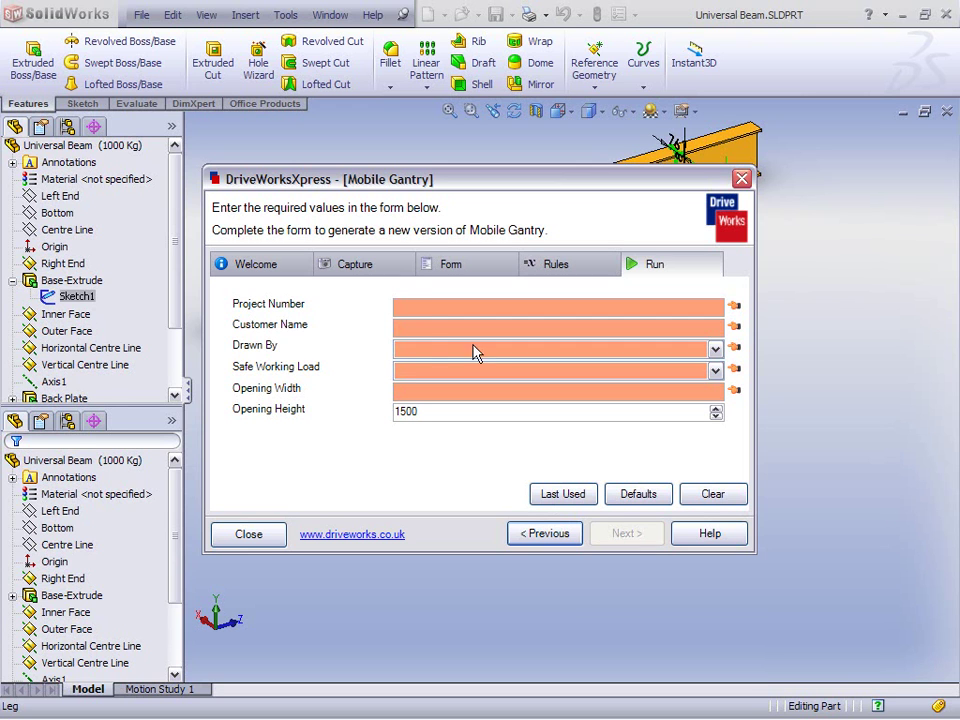
click(415, 306)
text(DW)
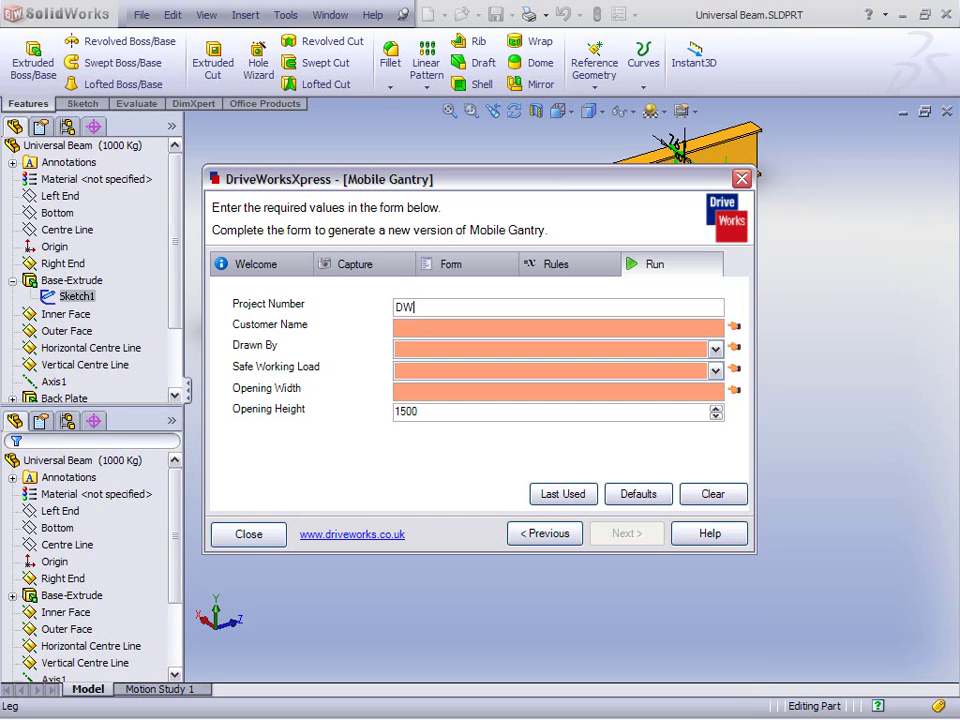
text(001)
key(Tab)
text(D)
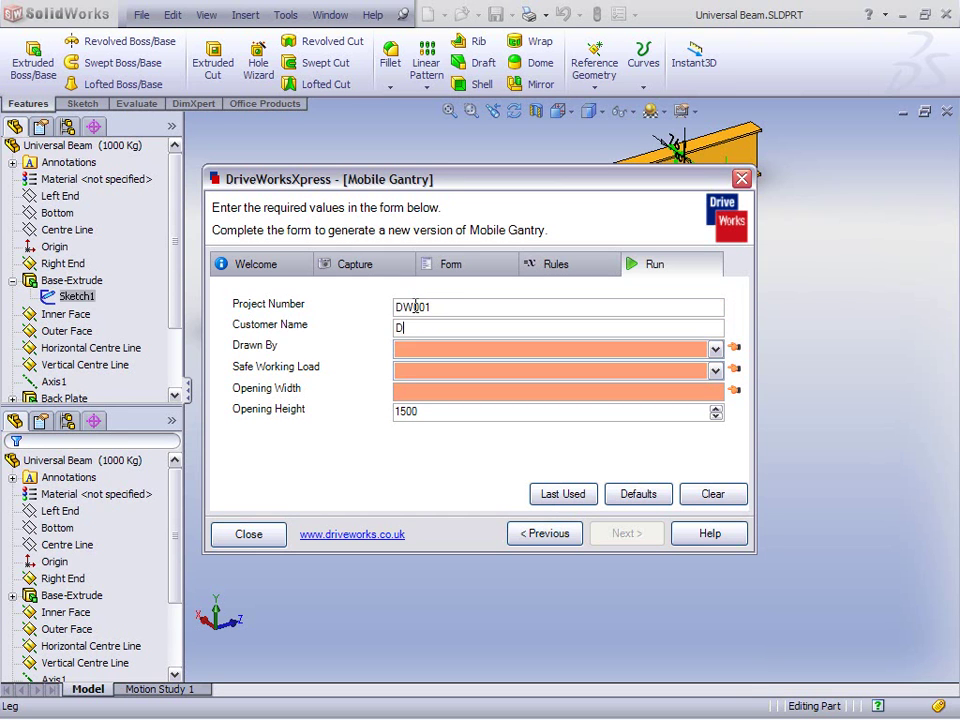
text(riveWorks)
- Pick the drafter, set safe working load to 500 Kg and opening width to 2190
click(431, 349)
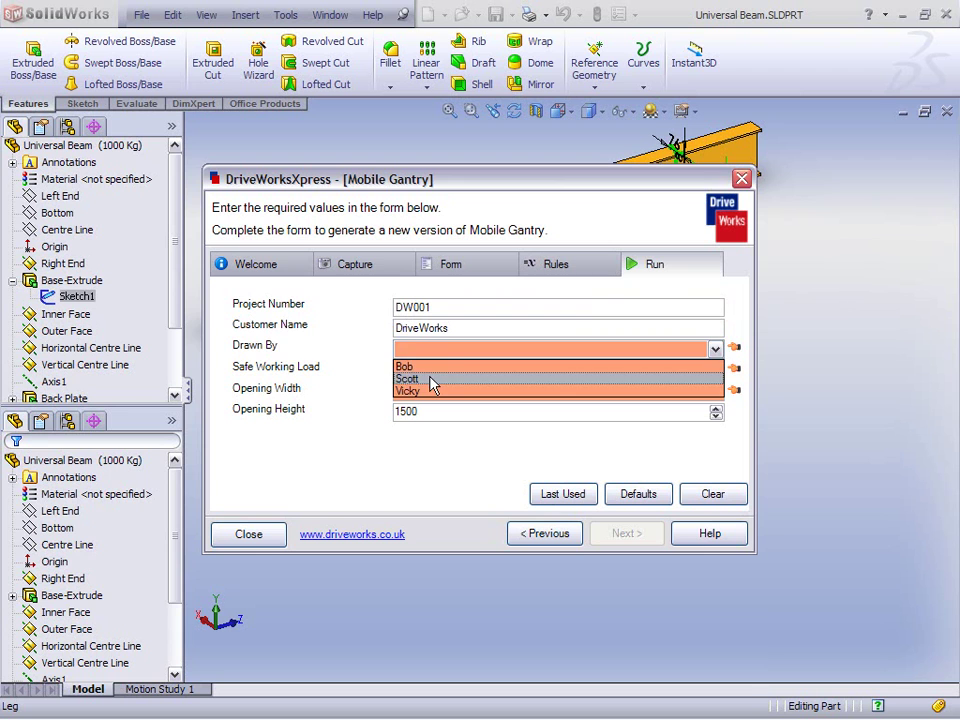
click(432, 379)
click(434, 370)
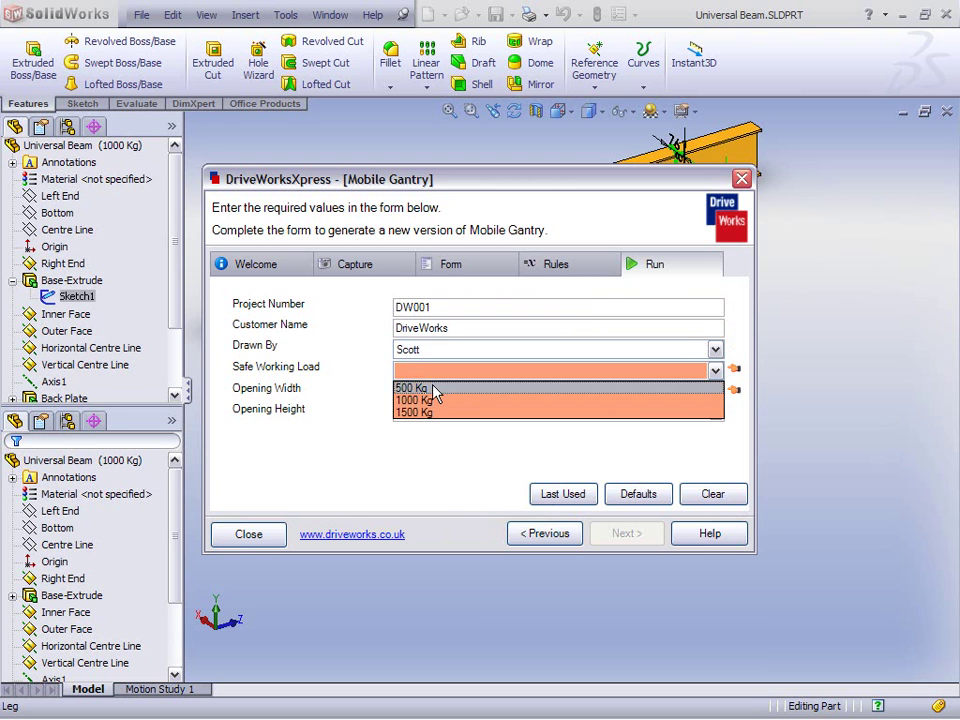
click(430, 387)
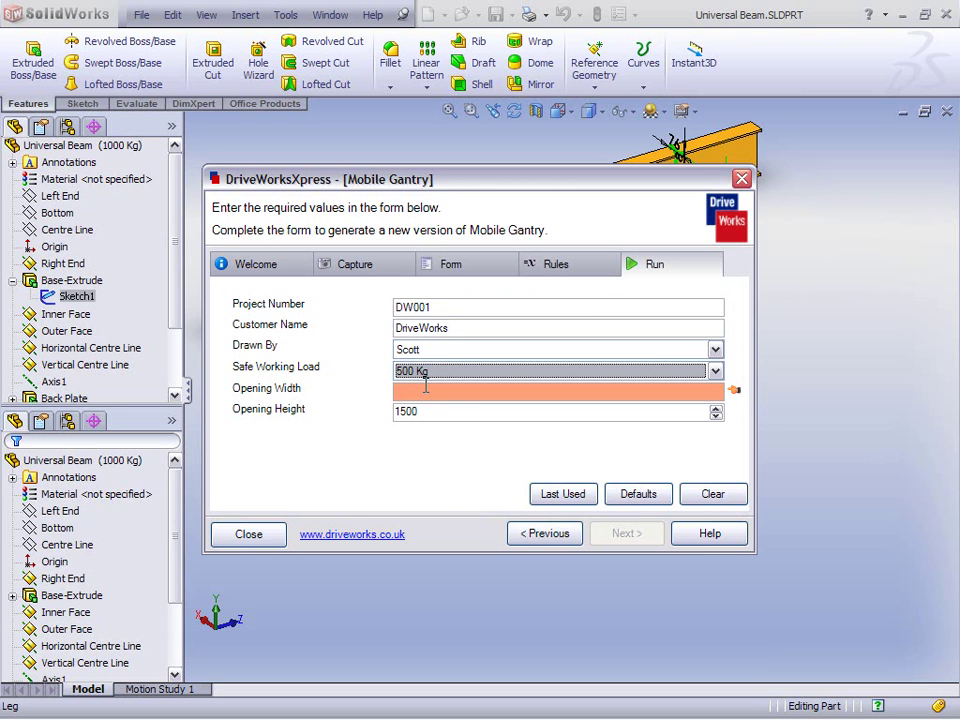
click(425, 390)
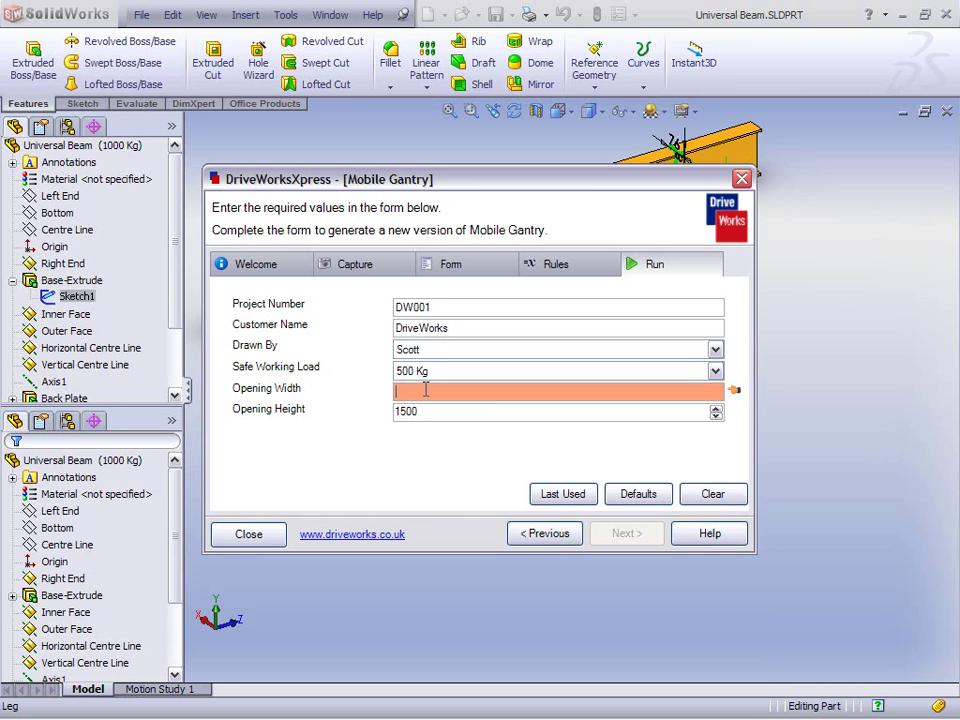
text(2190)
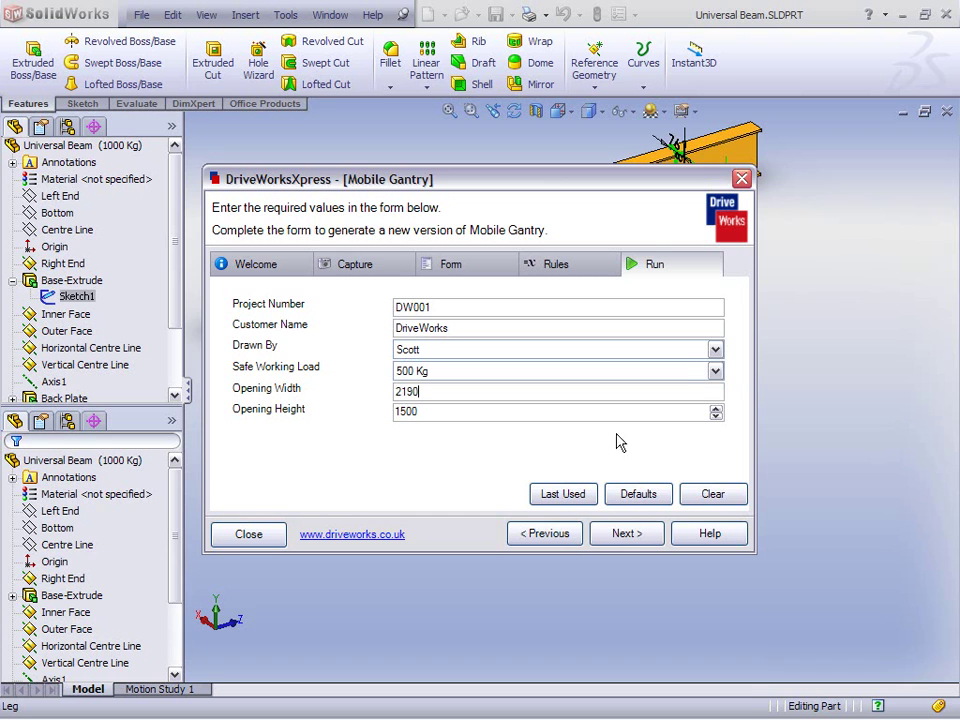
- Raise opening height to 2500 and generate the Mobile Gantry DW001 models
click(715, 409)
drag(715, 409, 715, 409)
drag(452, 176, 673, 306)
click(860, 673)
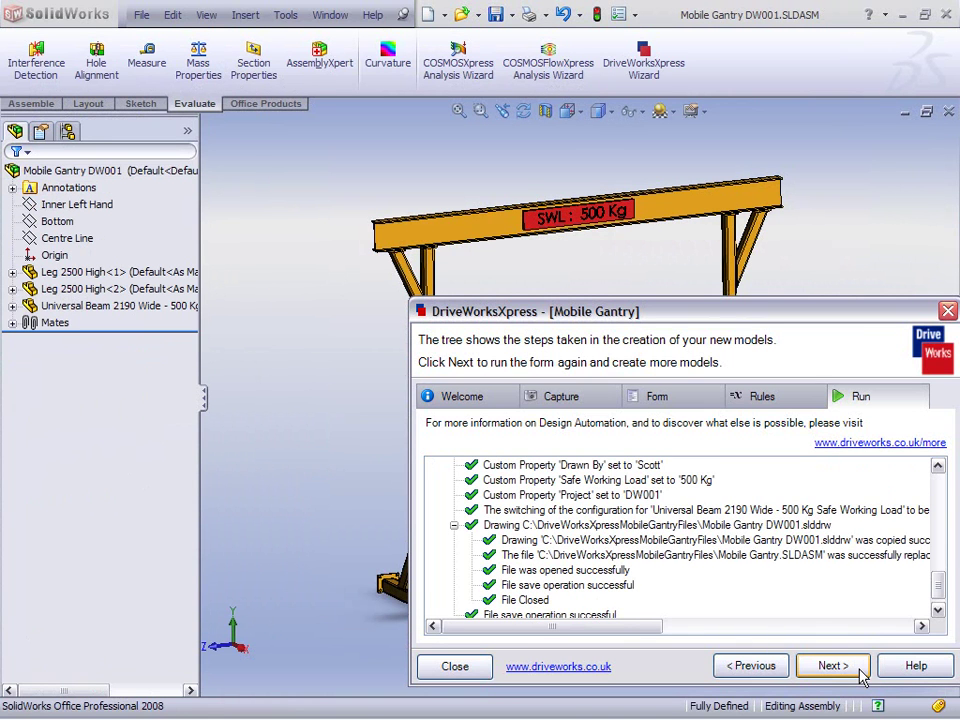
- Close DriveWorksXpress and expand the Universal Beam and Leg 2500 High<2> feature trees
click(455, 666)
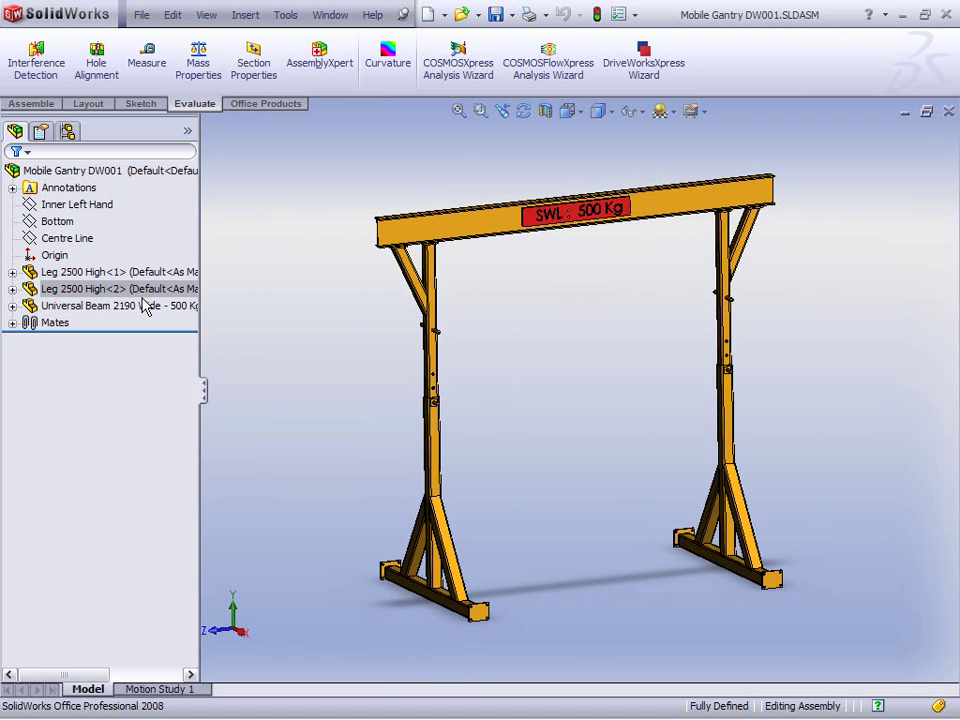
click(12, 306)
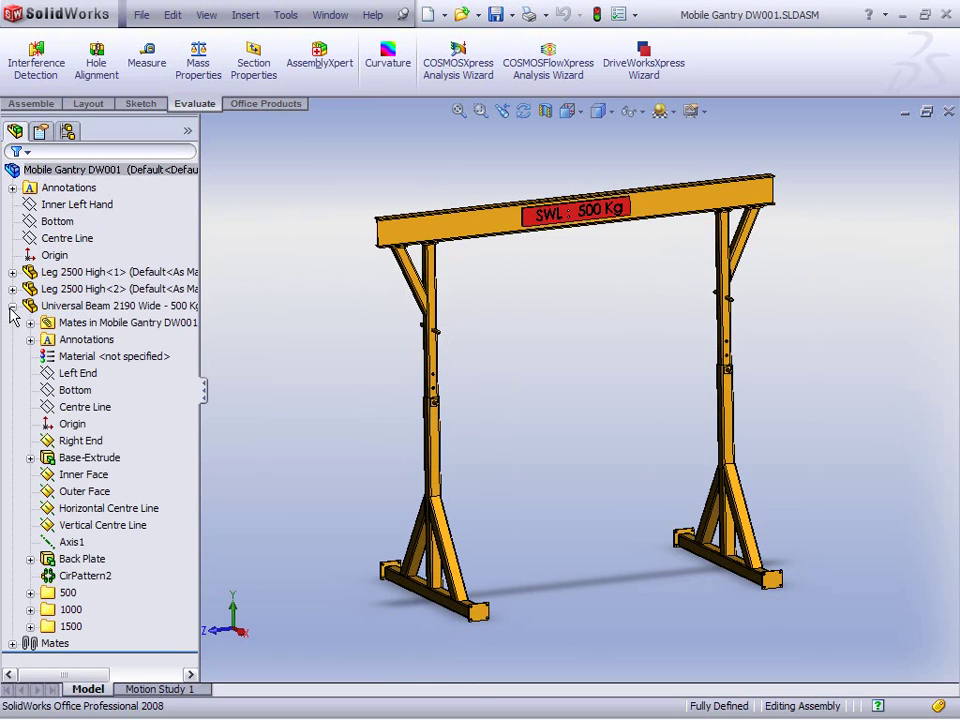
click(12, 289)
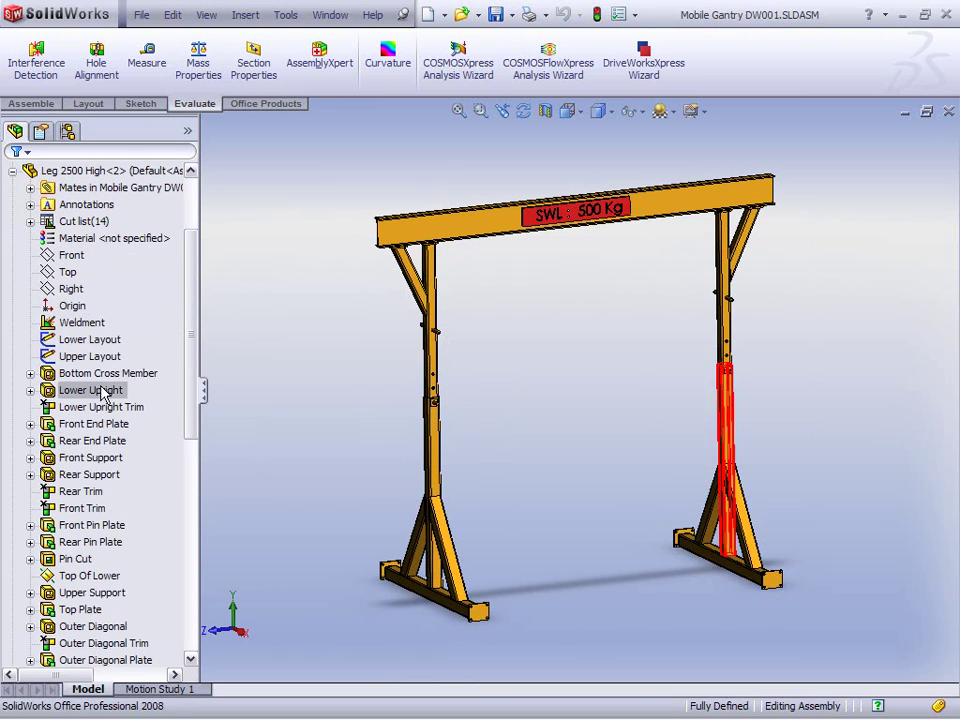